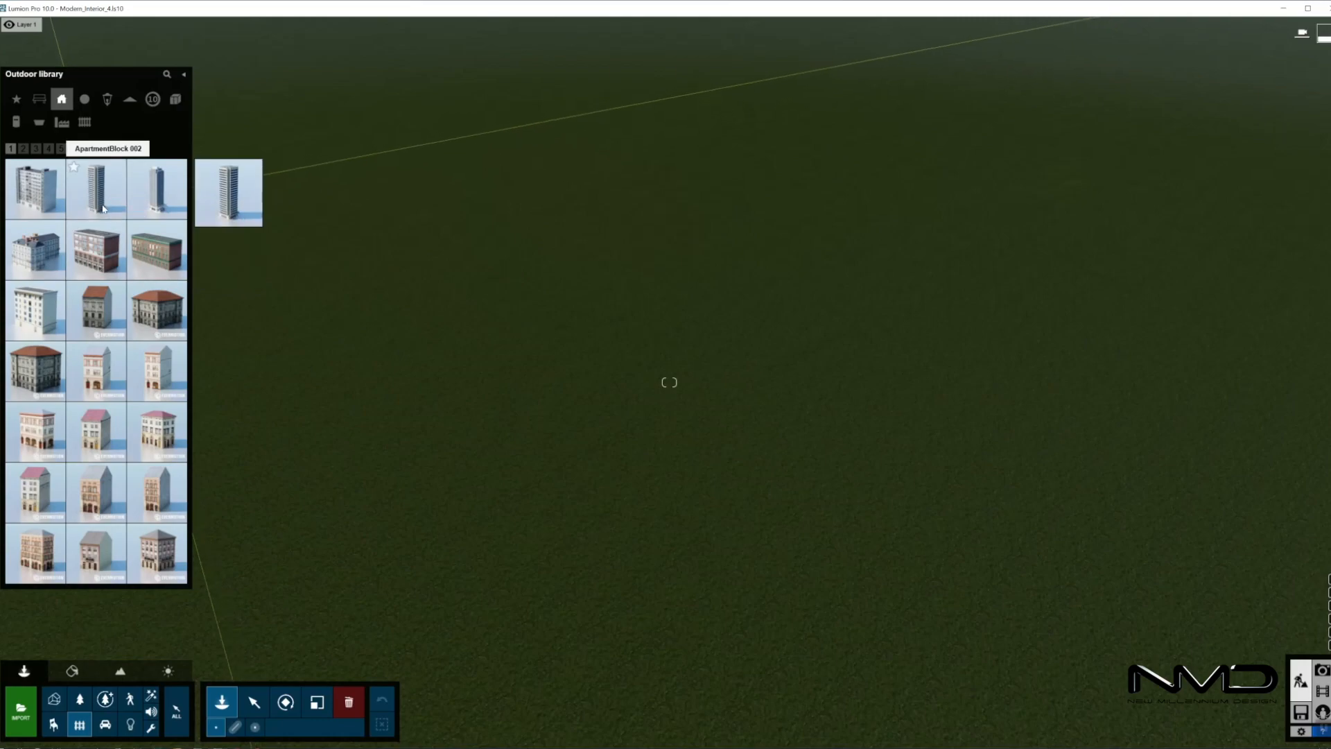
# Place apartment tower models from the outdoor buildings library on the grass outside the living room
pyautogui.click(805, 239)
pyautogui.click(158, 191)
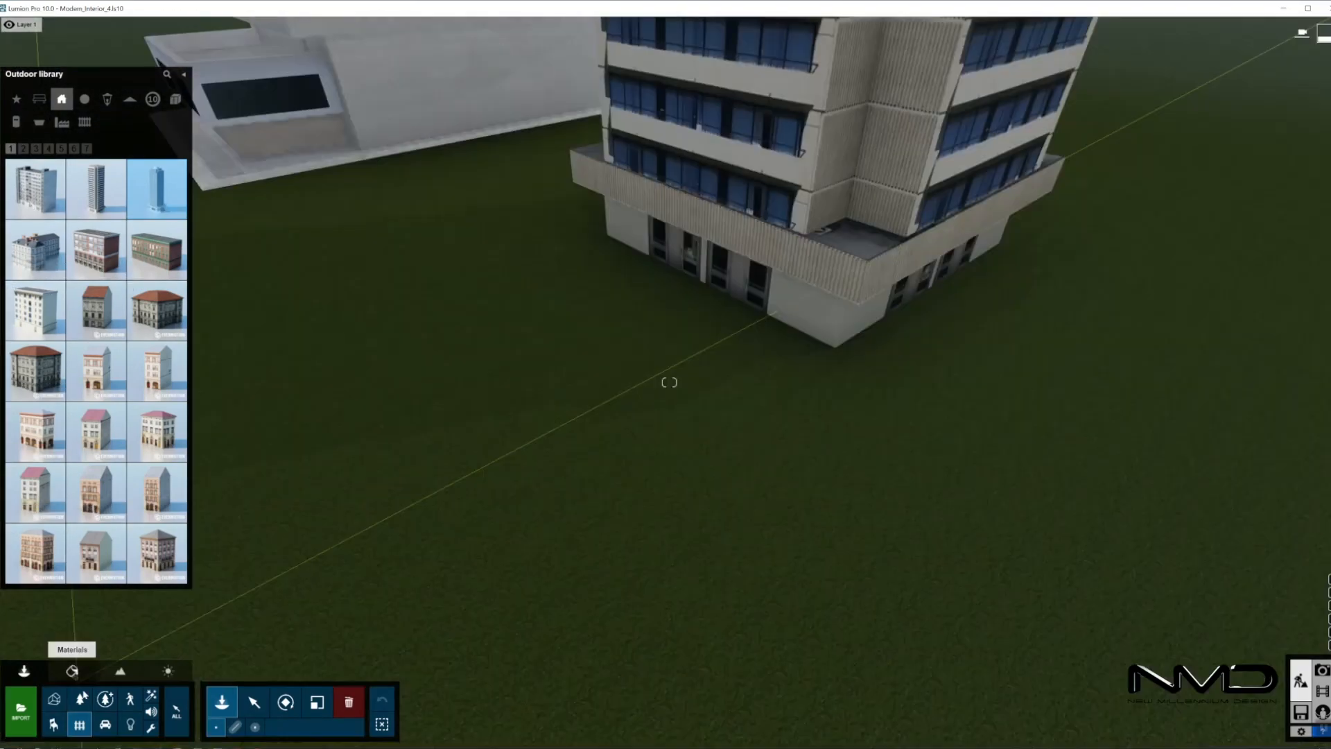
# Place a fine-detail sydney blue gum 002 tree on the grass between the apartment tower and the room's windows
pyautogui.click(105, 699)
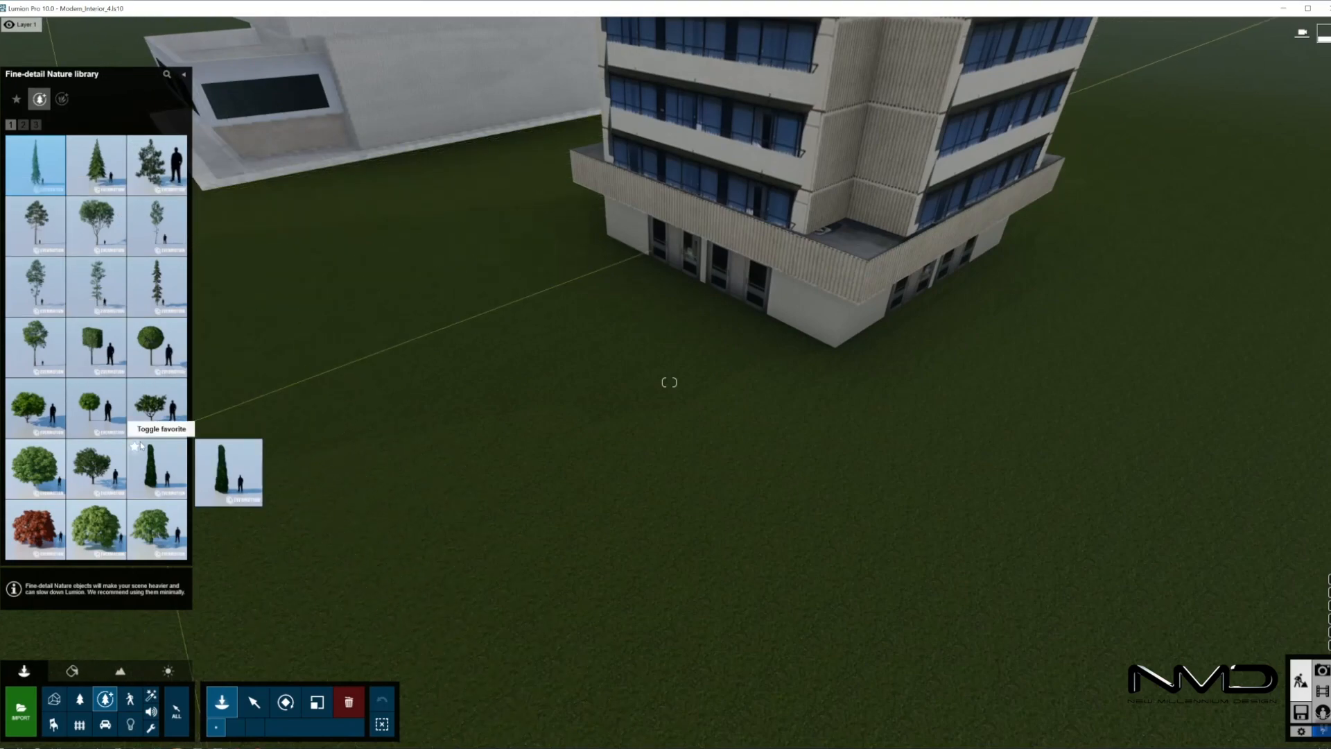
pyautogui.click(25, 125)
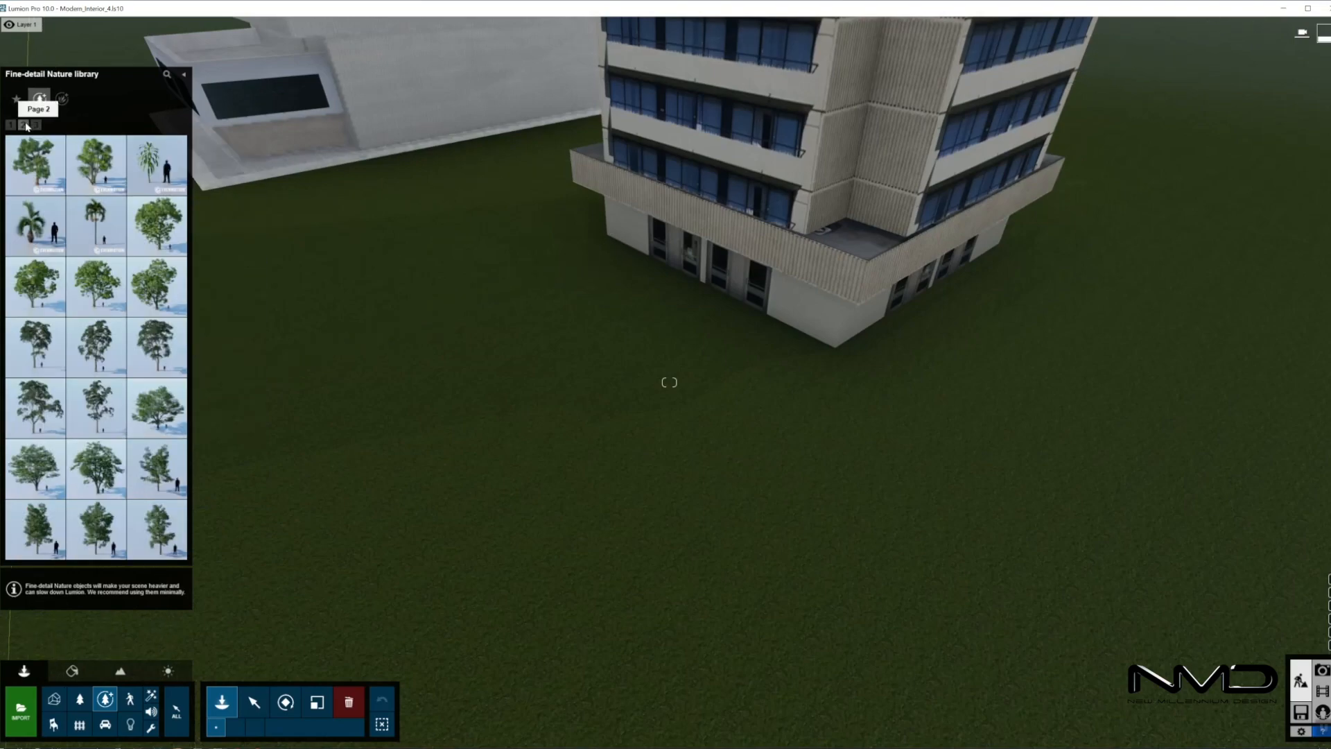
pyautogui.click(108, 364)
pyautogui.click(377, 430)
pyautogui.moveTo(377, 431); pyautogui.dragTo(517, 413, button='right')
pyautogui.press('s')
pyautogui.click(600, 485)
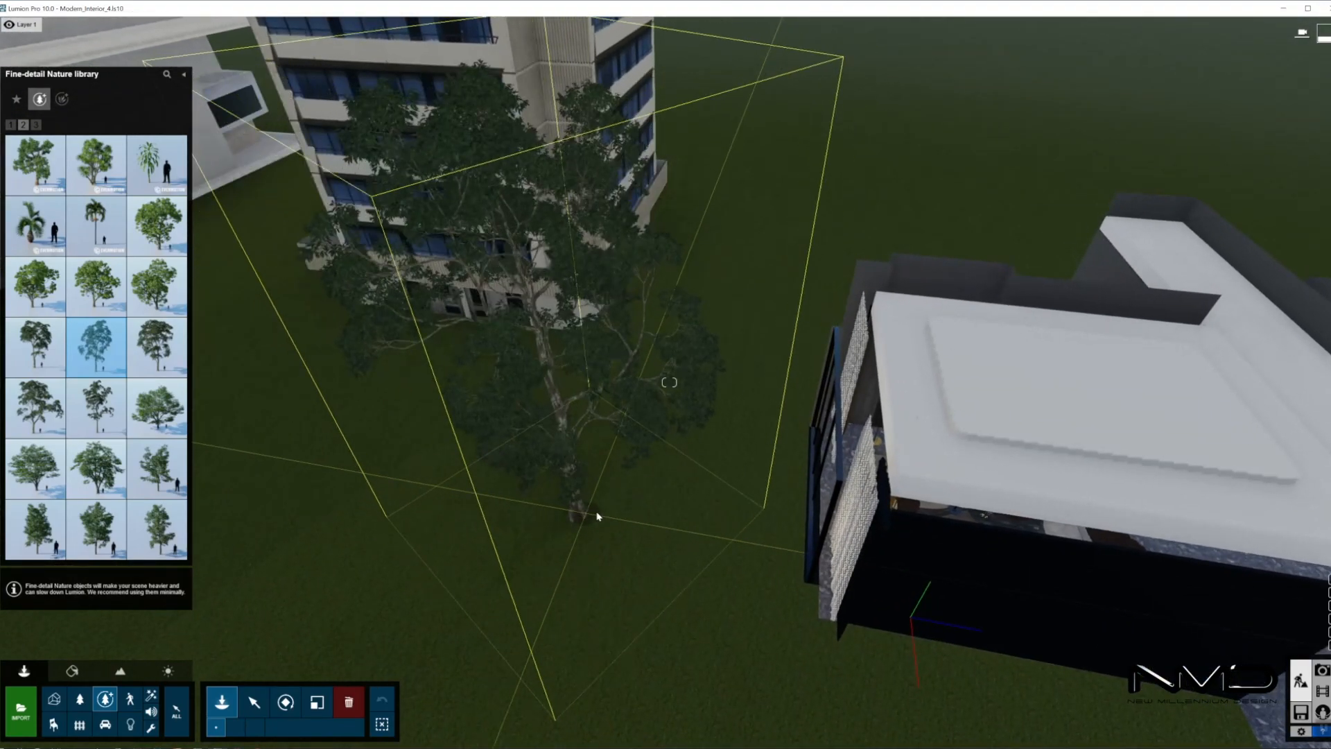
pyautogui.click(596, 497)
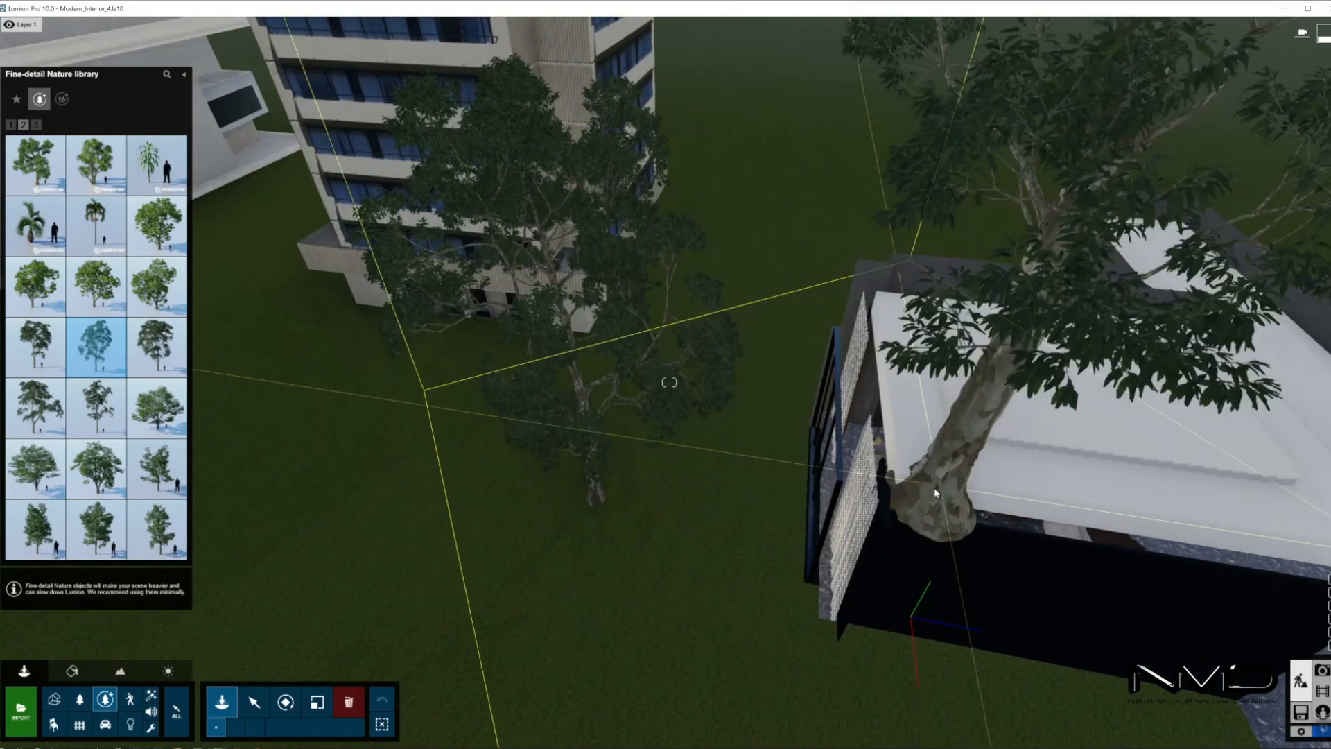
pyautogui.click(254, 701)
# Restore the second photo's camera and examine the tree and tower through the living room window
pyautogui.click(1322, 670)
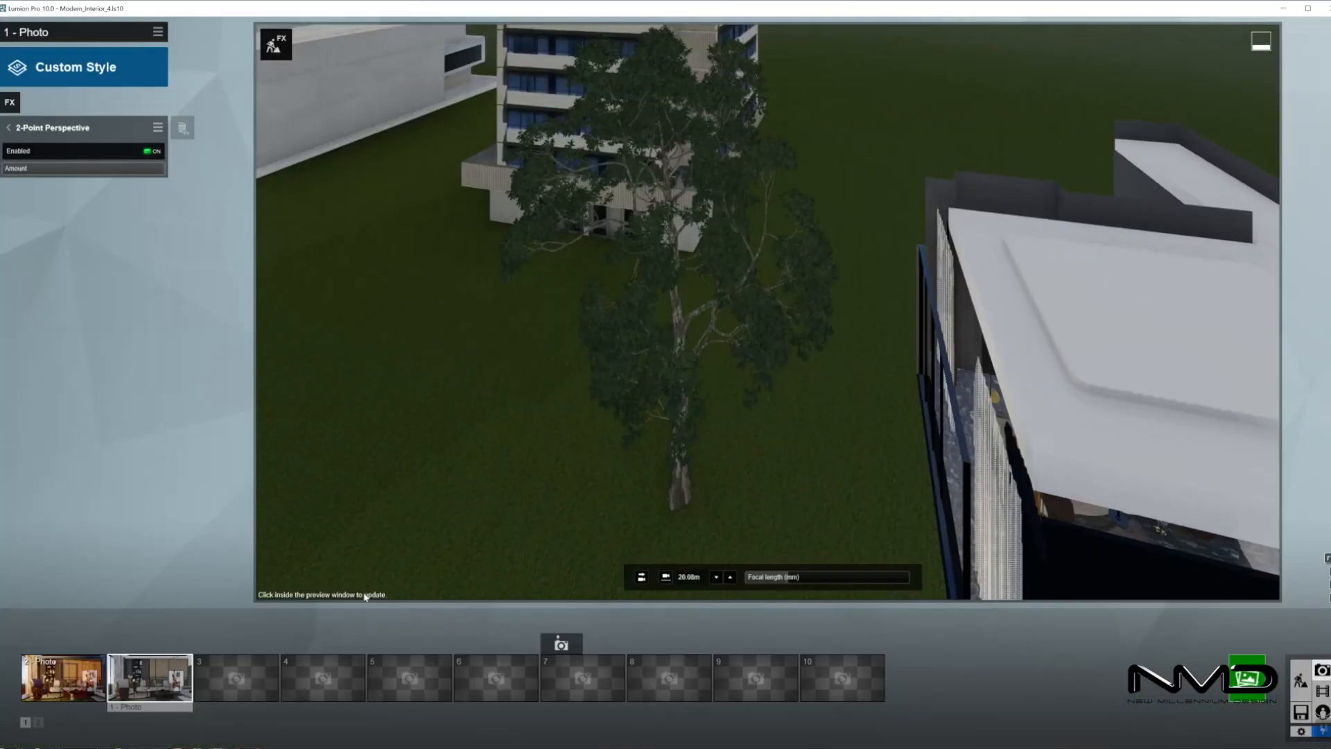
pyautogui.click(145, 676)
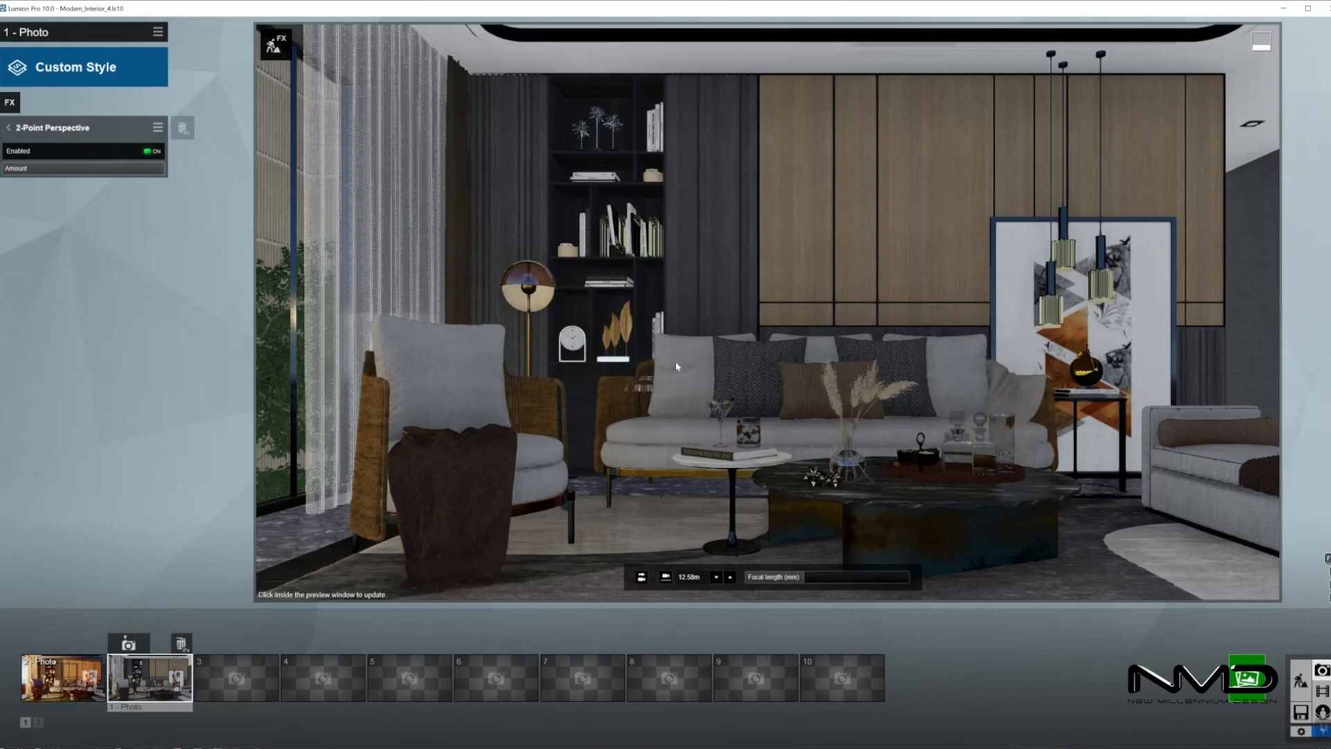
pyautogui.moveTo(699, 394); pyautogui.dragTo(336, 353, button='right')
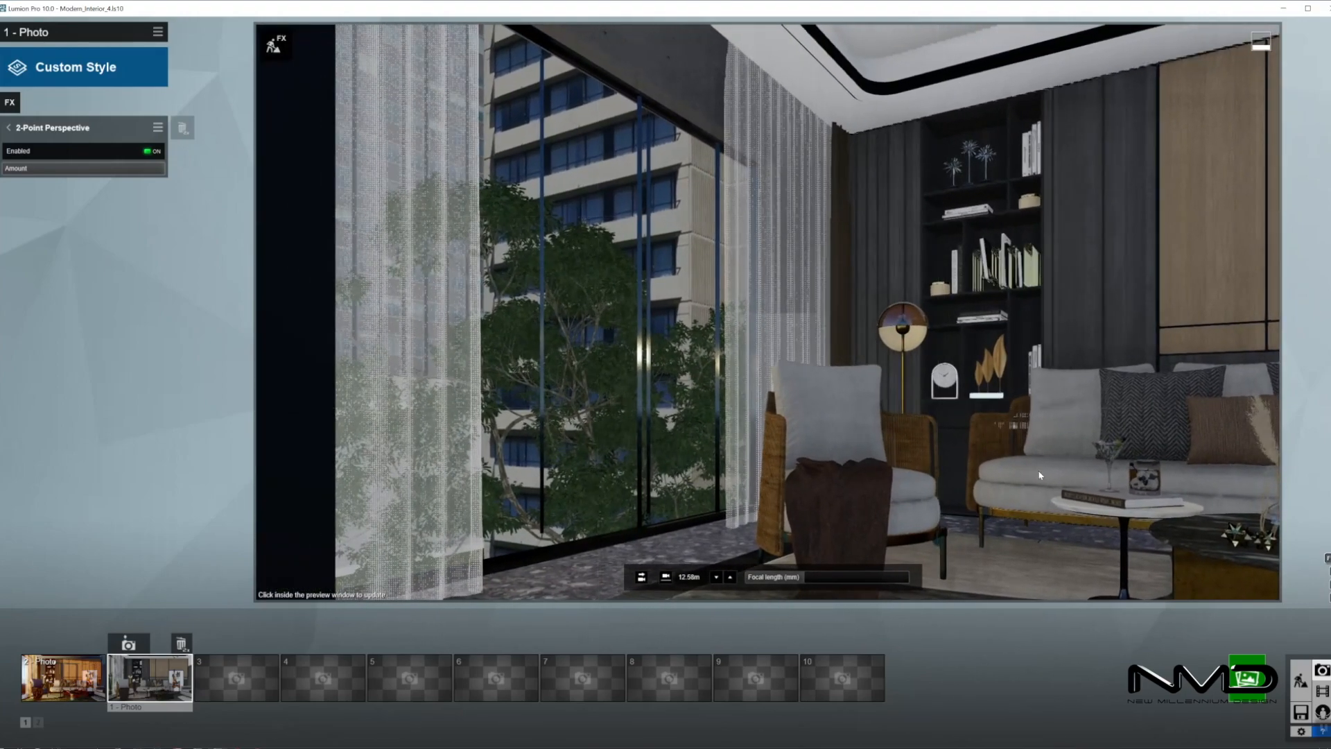
# Return to scene building and move the blue gum tree slightly closer to the apartment tower
pyautogui.click(1299, 672)
pyautogui.press('w')
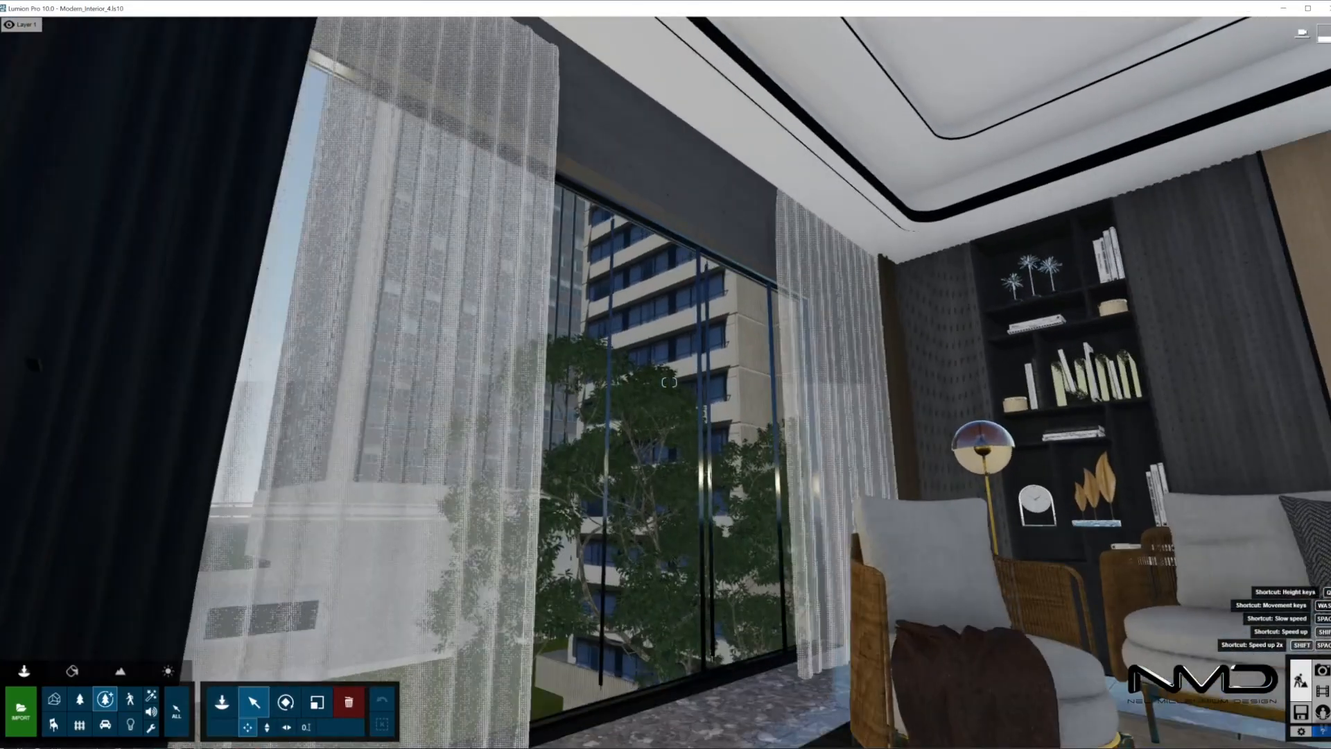
pyautogui.moveTo(228, 333); pyautogui.dragTo(297, 389, button='right')
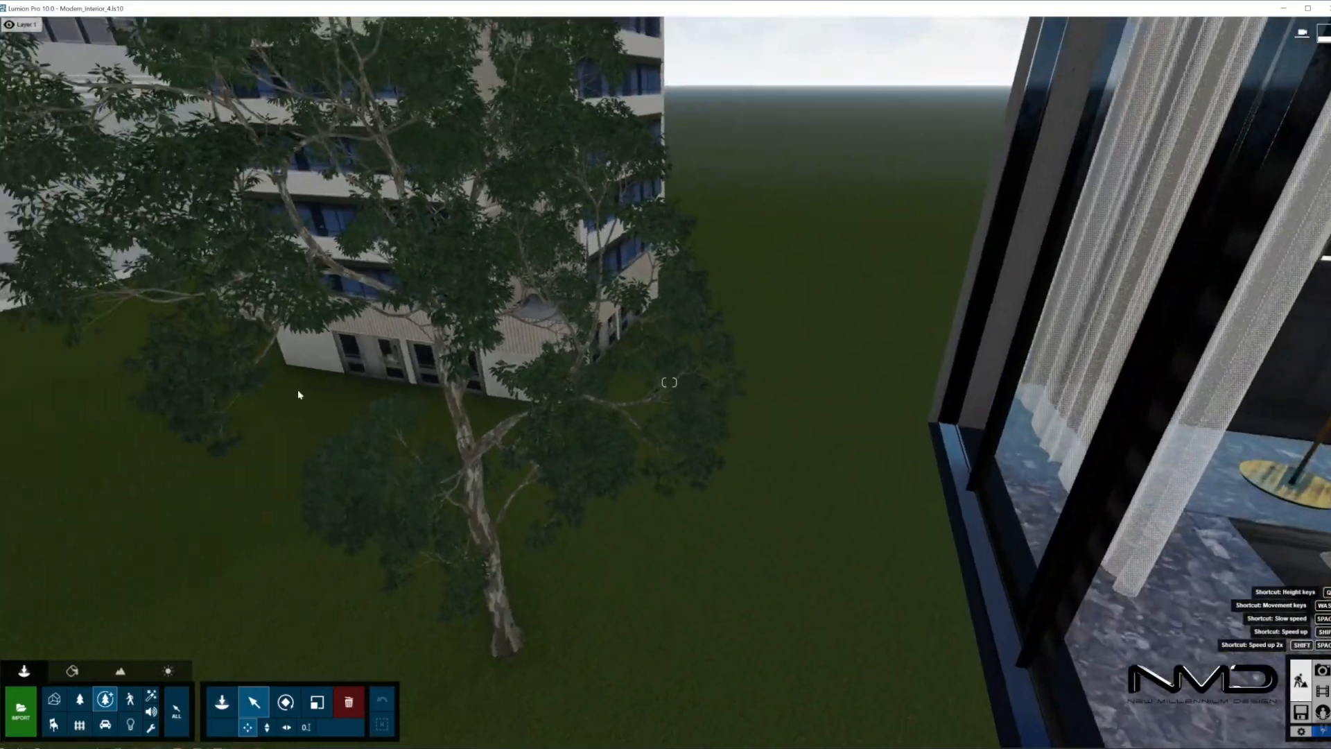
pyautogui.click(531, 623)
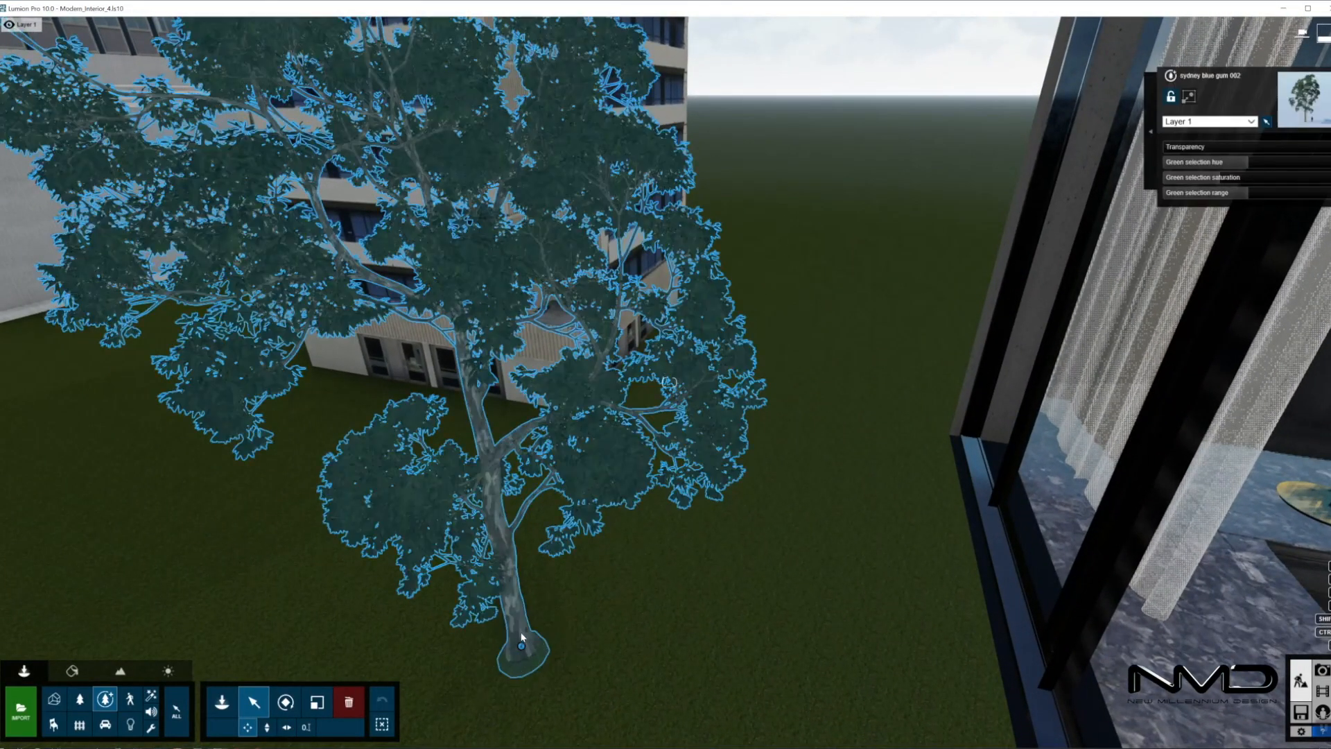
pyautogui.moveTo(531, 623); pyautogui.dragTo(554, 586)
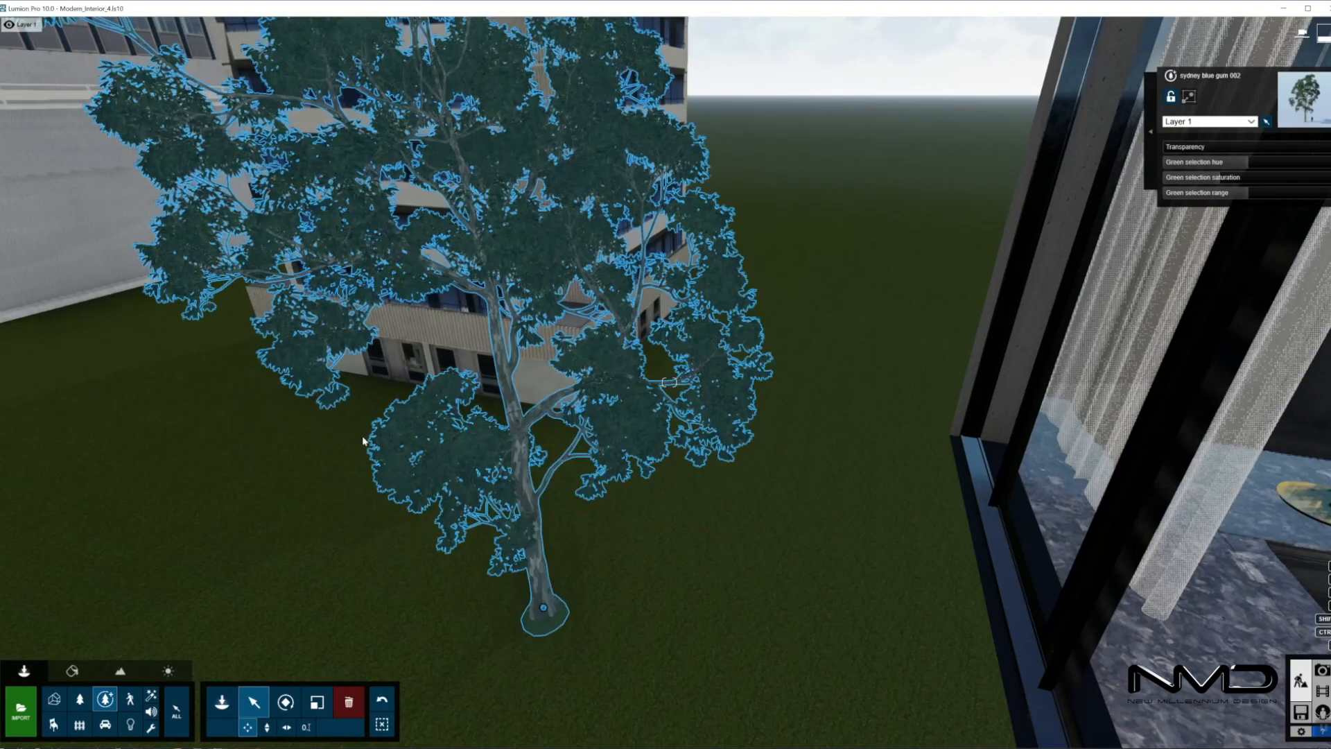
# Switch selection to outdoor objects and reposition the apartment tower behind the tree
pyautogui.click(79, 704)
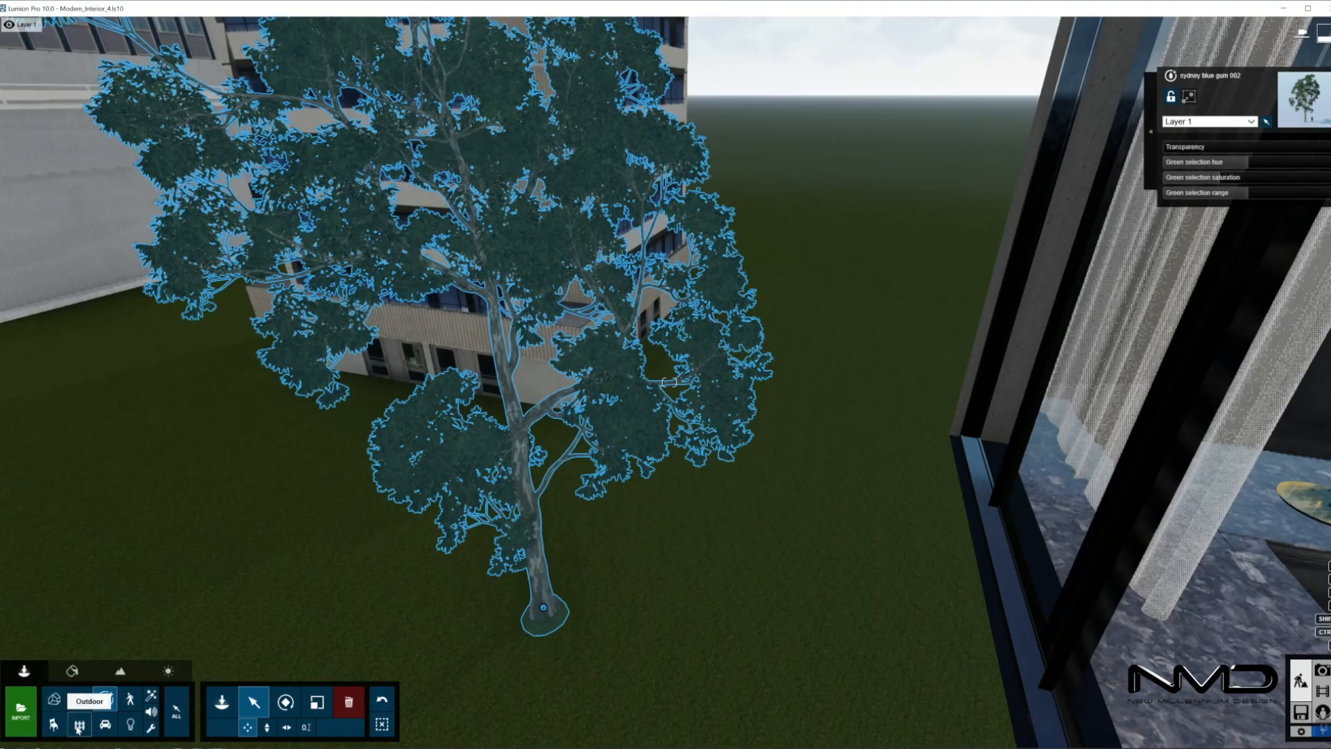
pyautogui.click(80, 724)
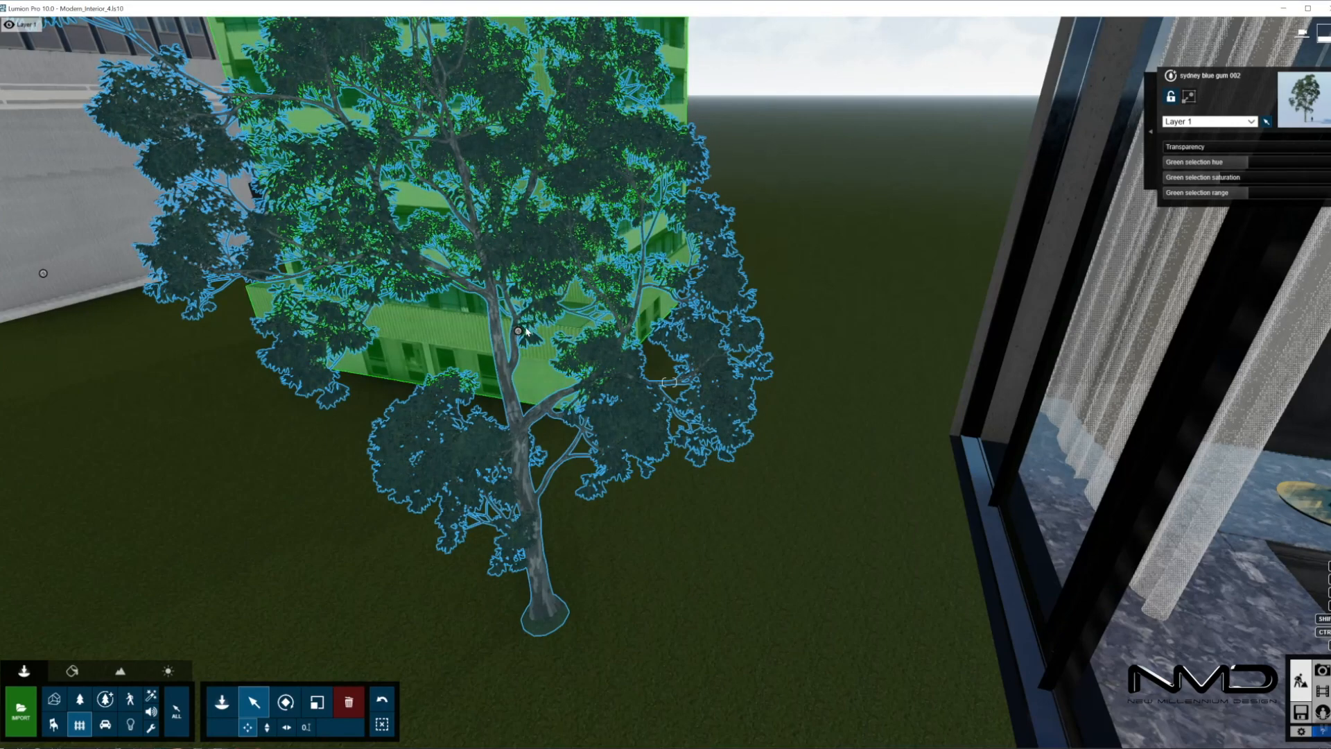
pyautogui.moveTo(520, 333); pyautogui.dragTo(399, 309)
pyautogui.moveTo(380, 478); pyautogui.dragTo(381, 403, button='right')
pyautogui.moveTo(423, 380); pyautogui.dragTo(377, 374)
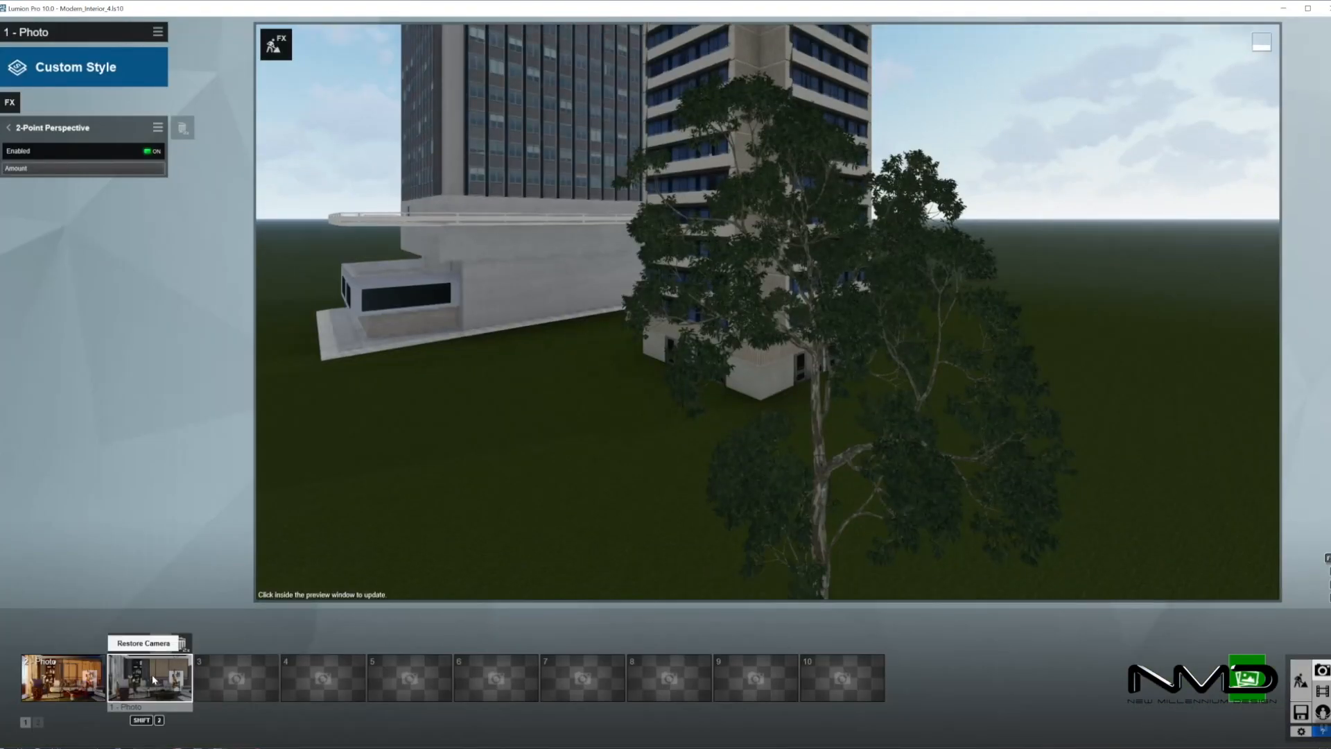
# Restore the second photo's camera, refresh the preview and apply the Interior style
pyautogui.click(149, 677)
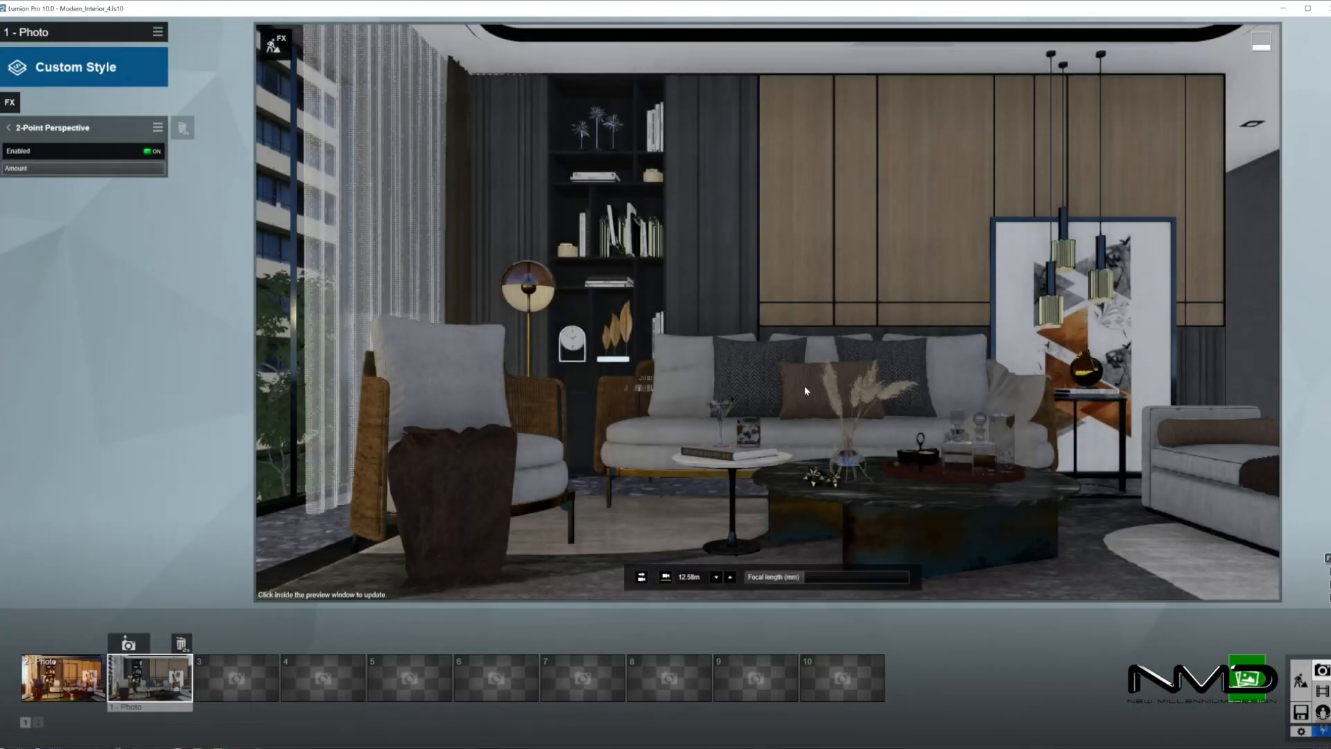
pyautogui.click(846, 285)
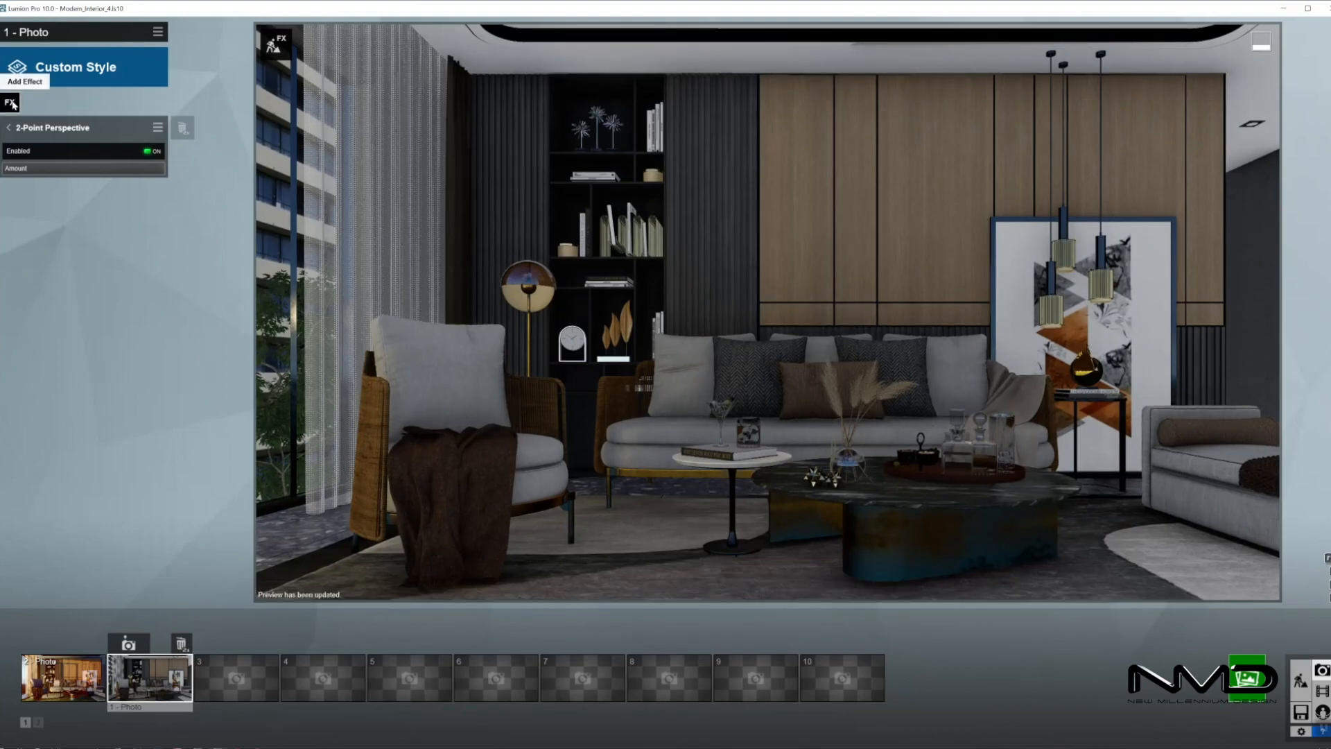
pyautogui.click(69, 67)
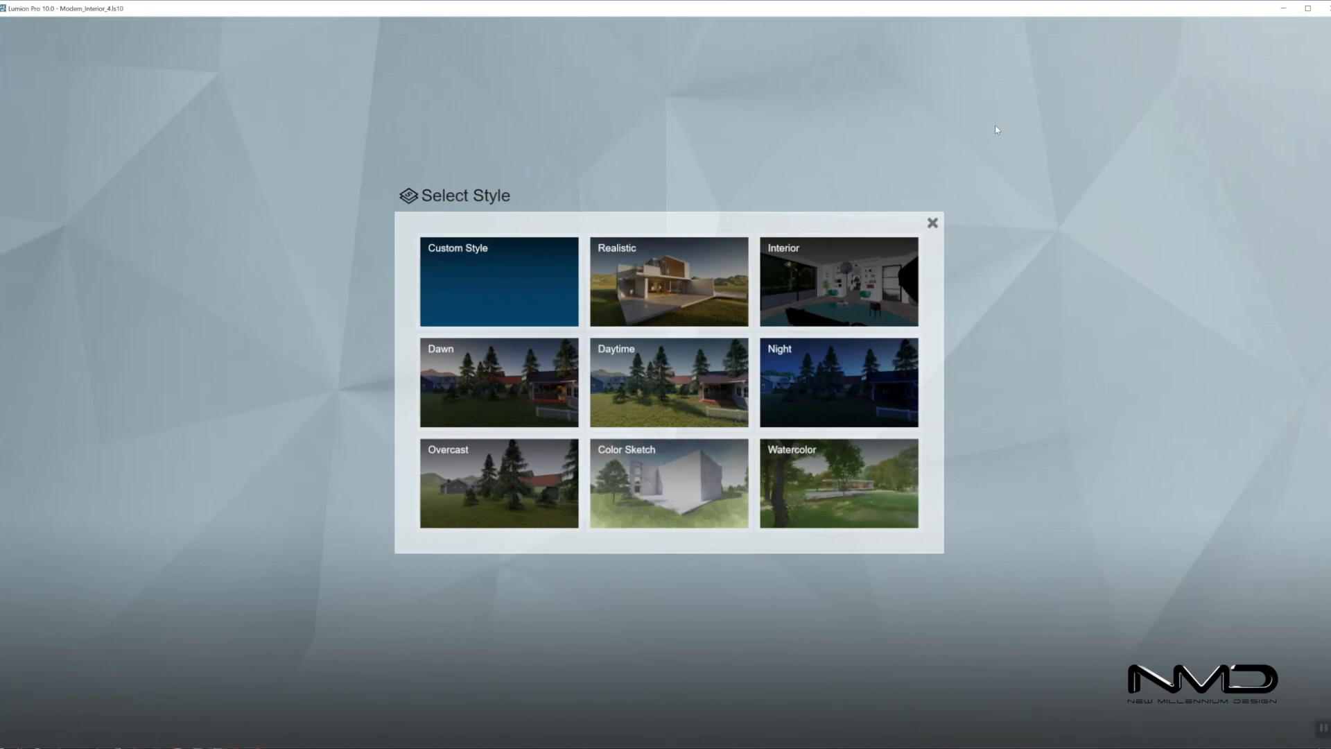
pyautogui.click(836, 269)
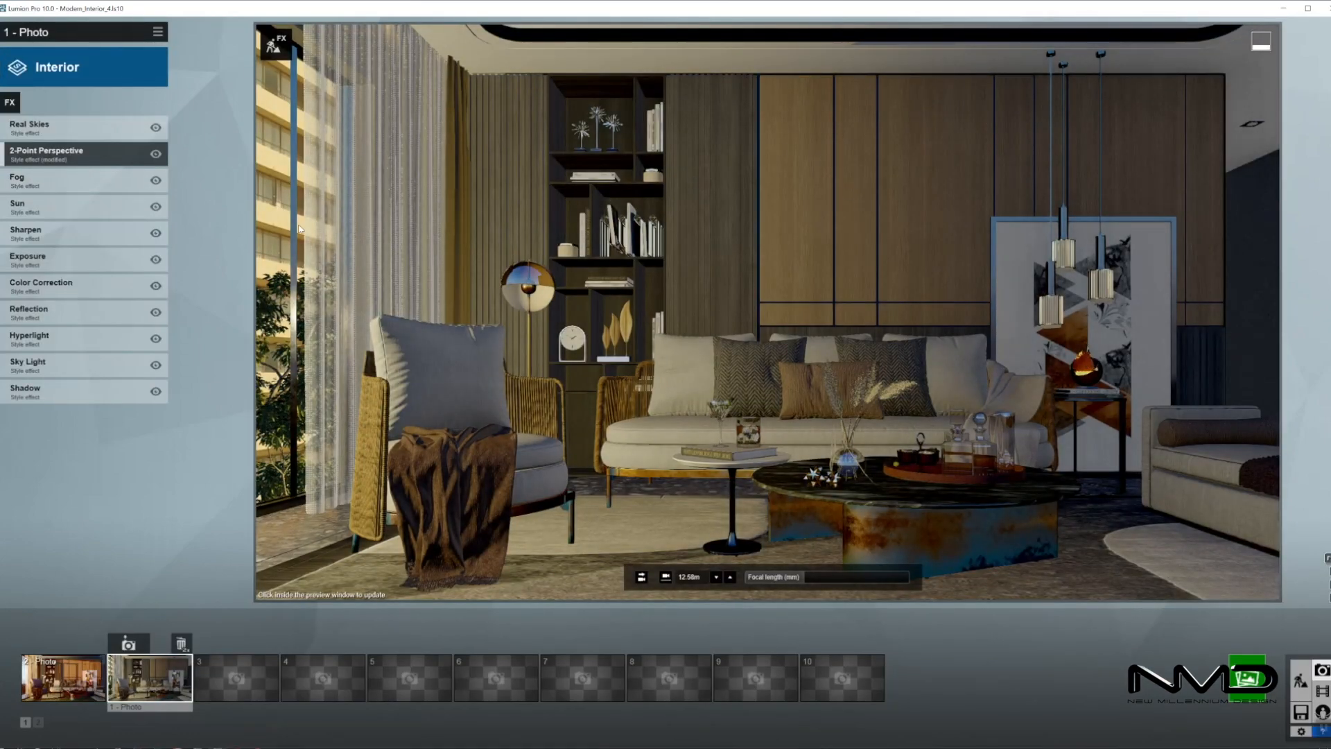
# Change the Real Skies effect to the blue sky with dark clouds in the first row of the Sunset category
pyautogui.click(70, 129)
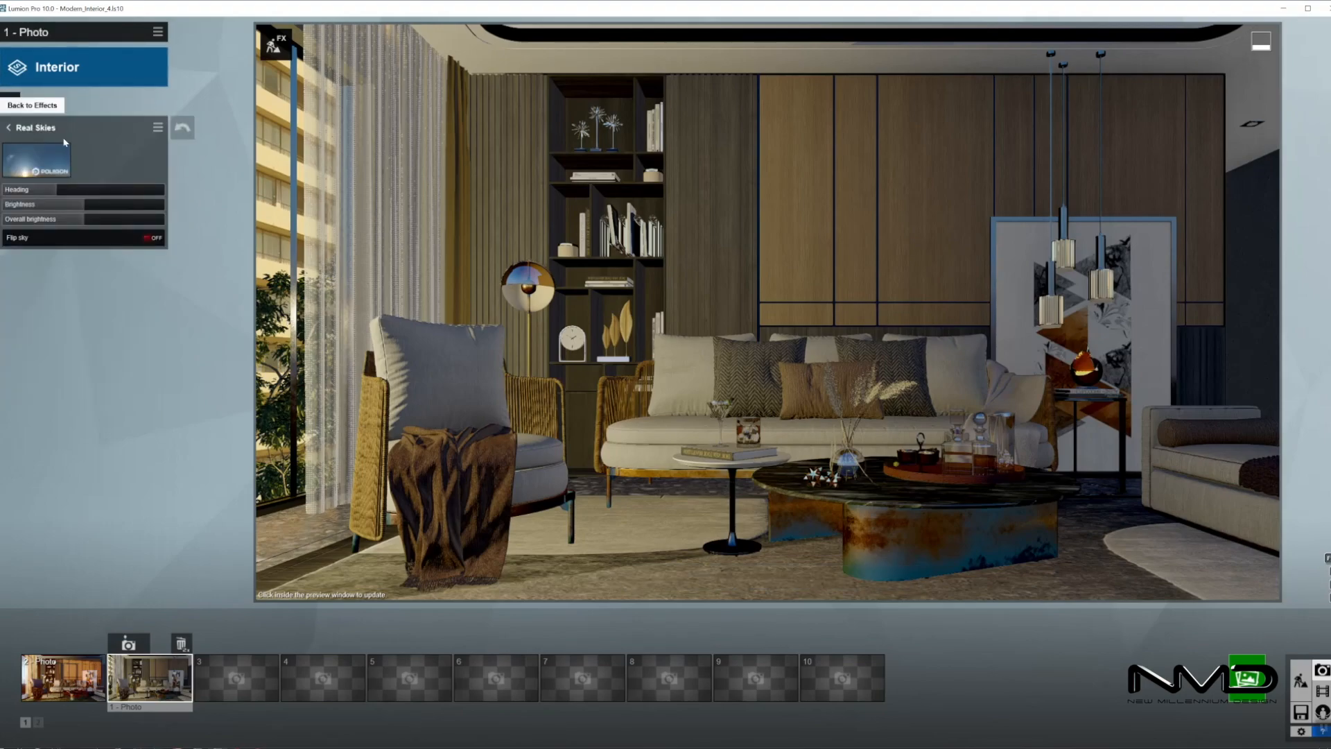
pyautogui.click(48, 153)
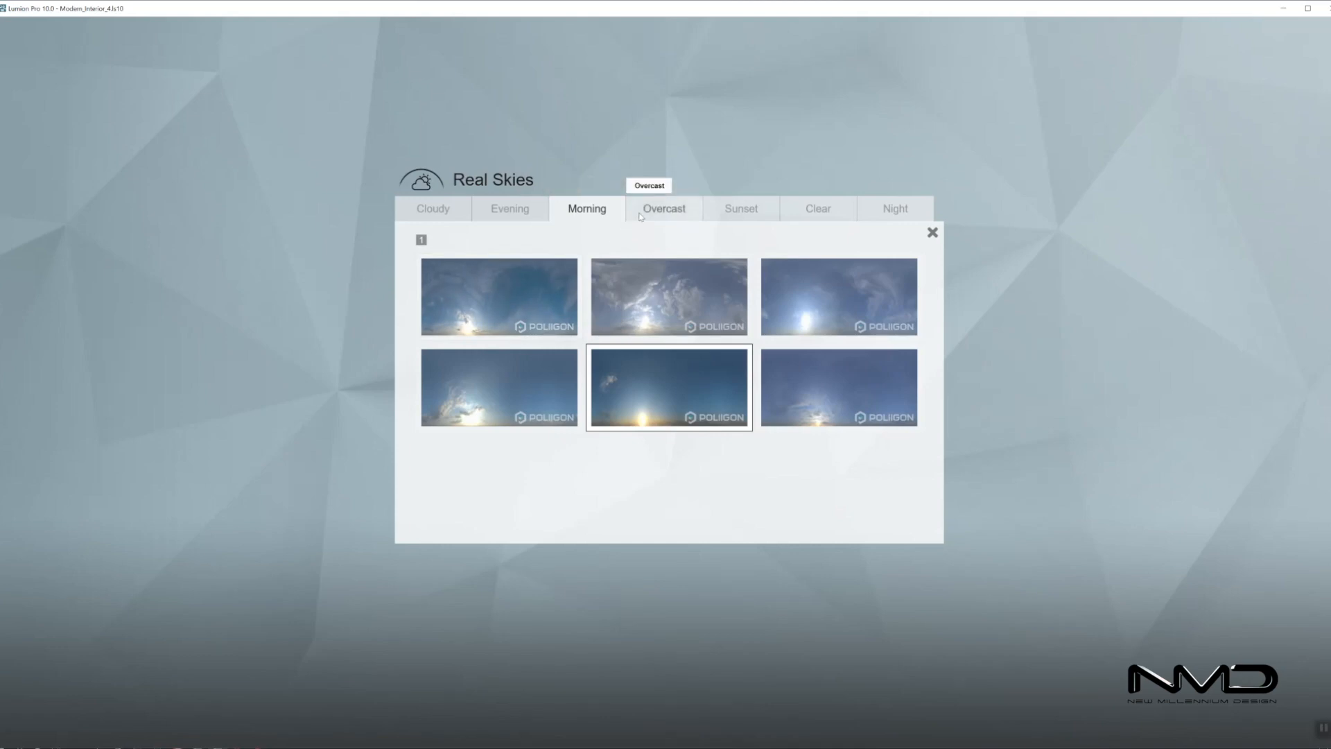
pyautogui.click(736, 212)
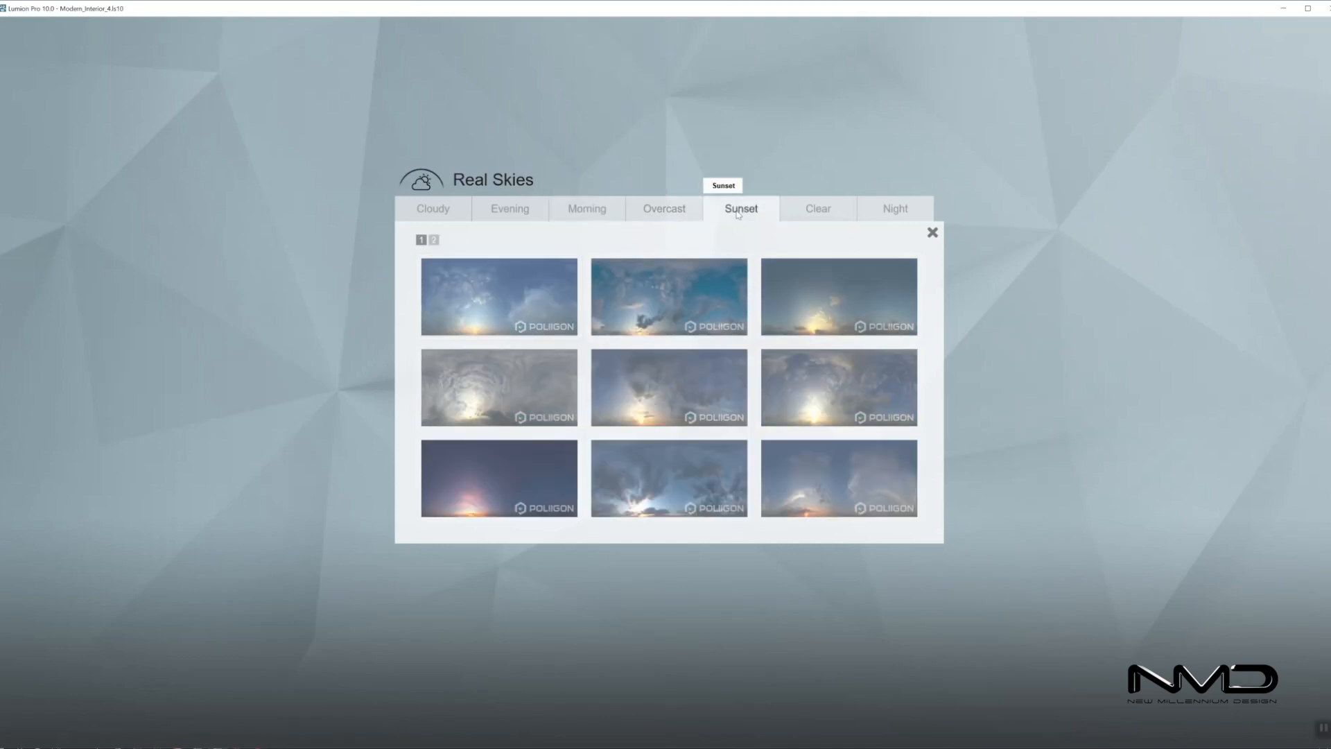
pyautogui.click(683, 298)
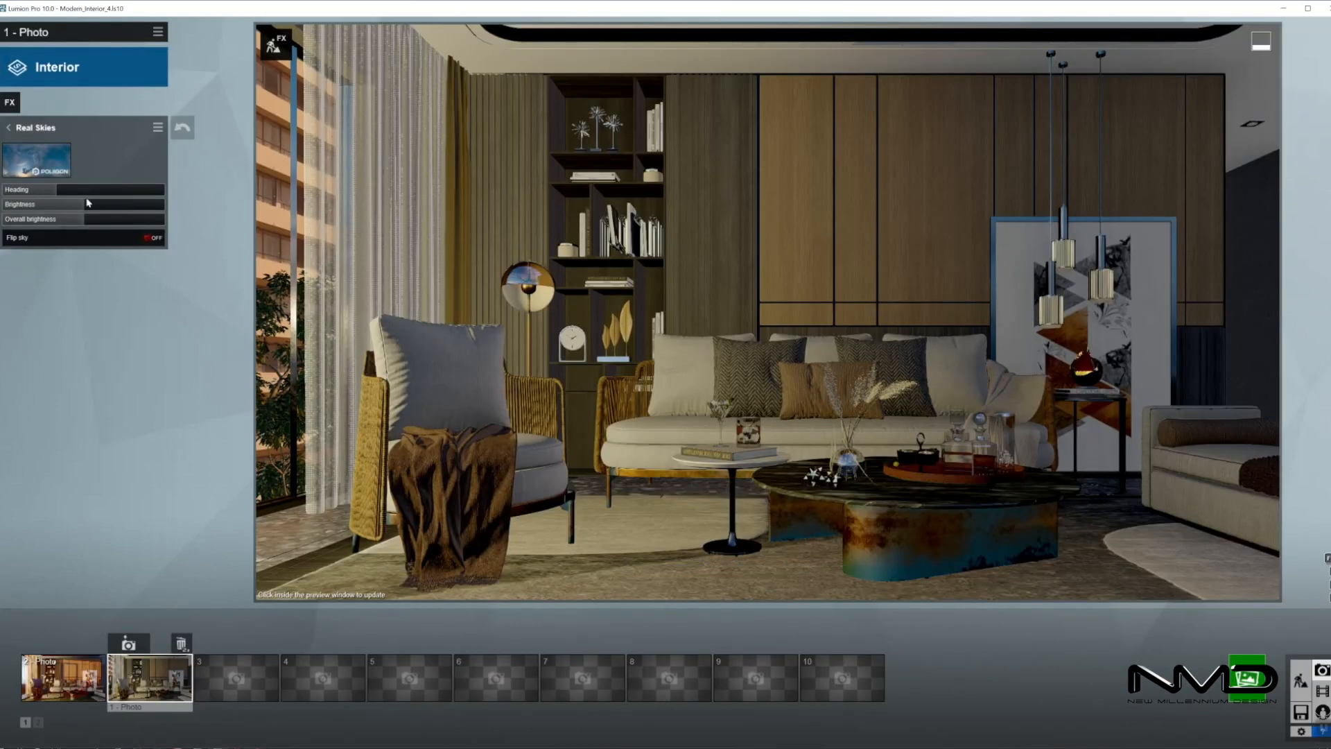
# Turn the sky heading so sunlight falls on the wood wall, slightly raise sky brightness, lower overall brightness, and refresh the preview
pyautogui.moveTo(60, 188); pyautogui.dragTo(140, 198)
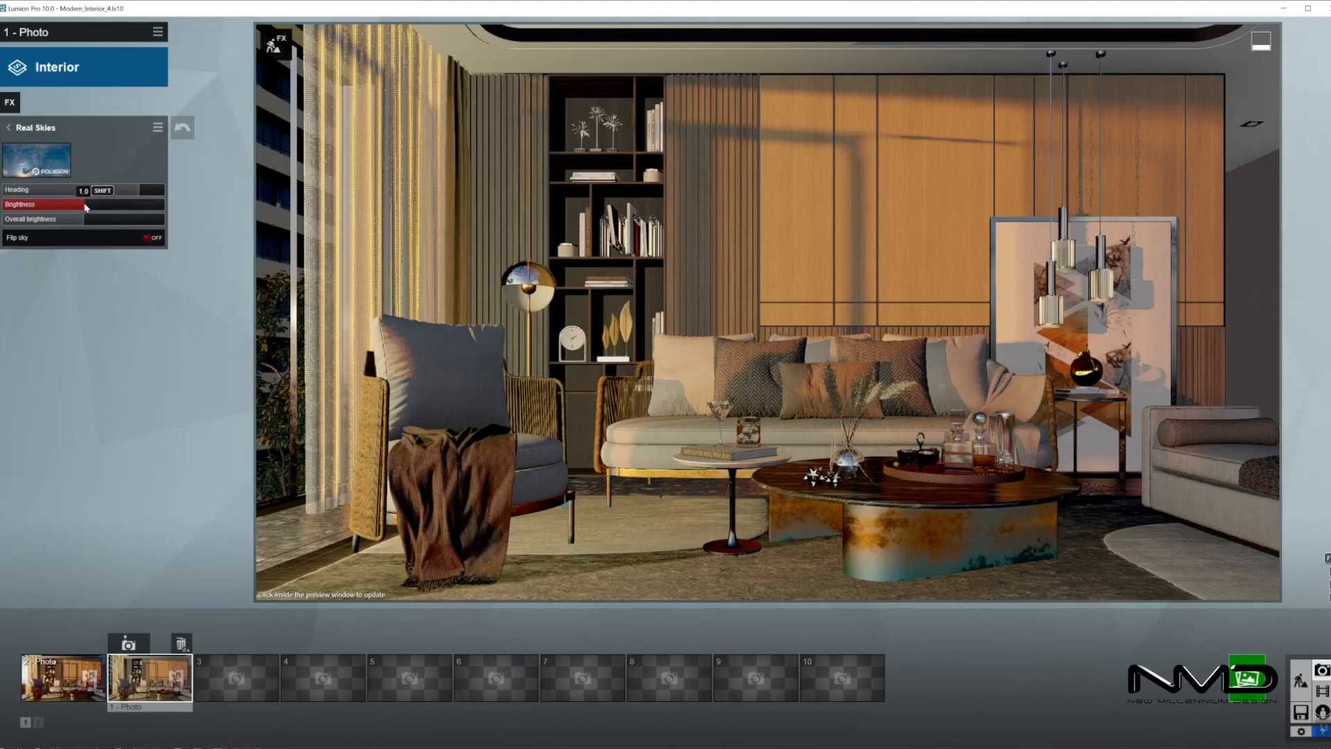
pyautogui.moveTo(86, 219); pyautogui.dragTo(73, 221)
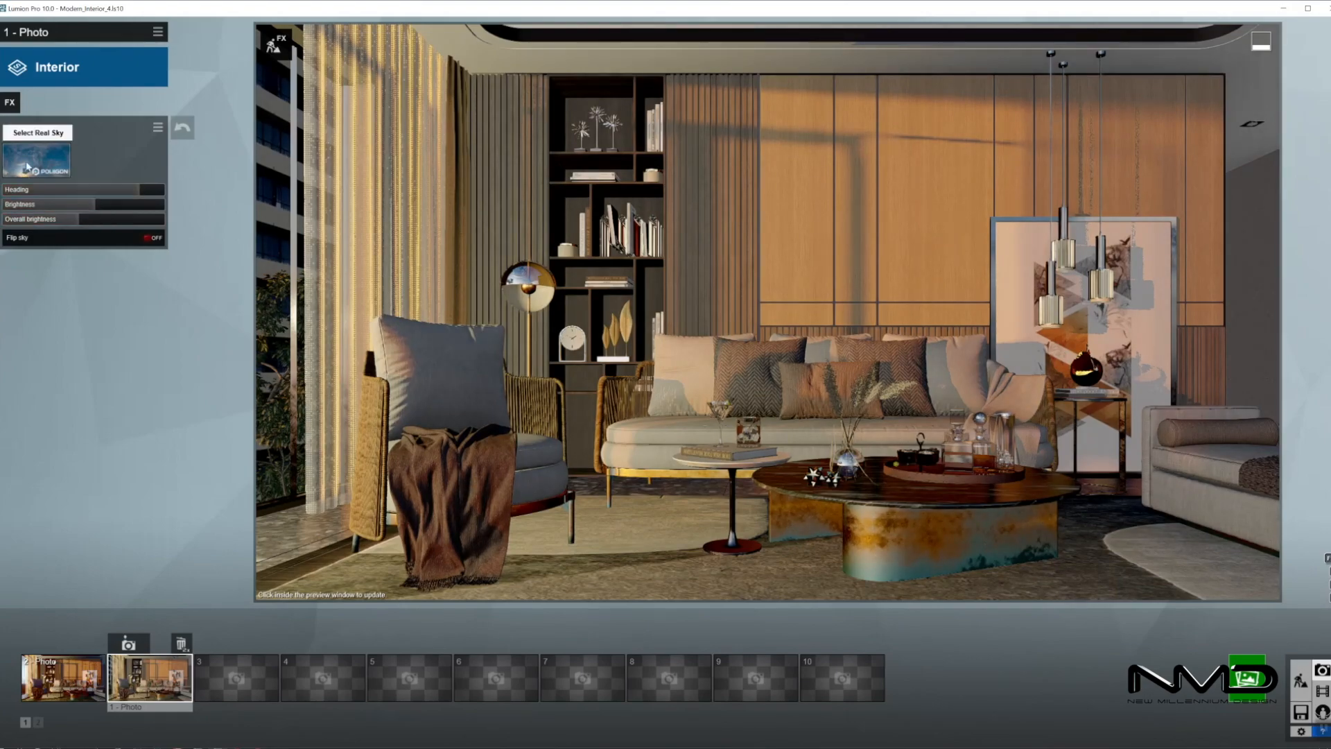
pyautogui.click(10, 129)
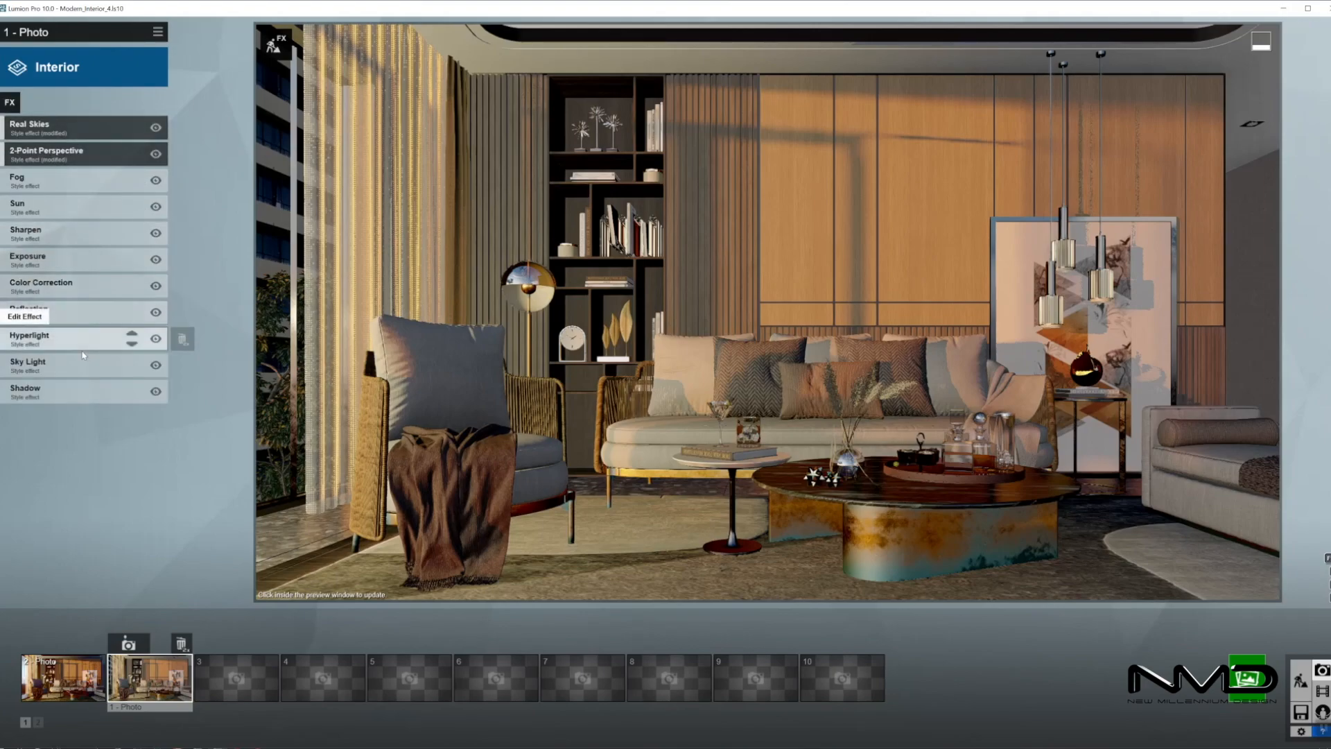
pyautogui.click(721, 283)
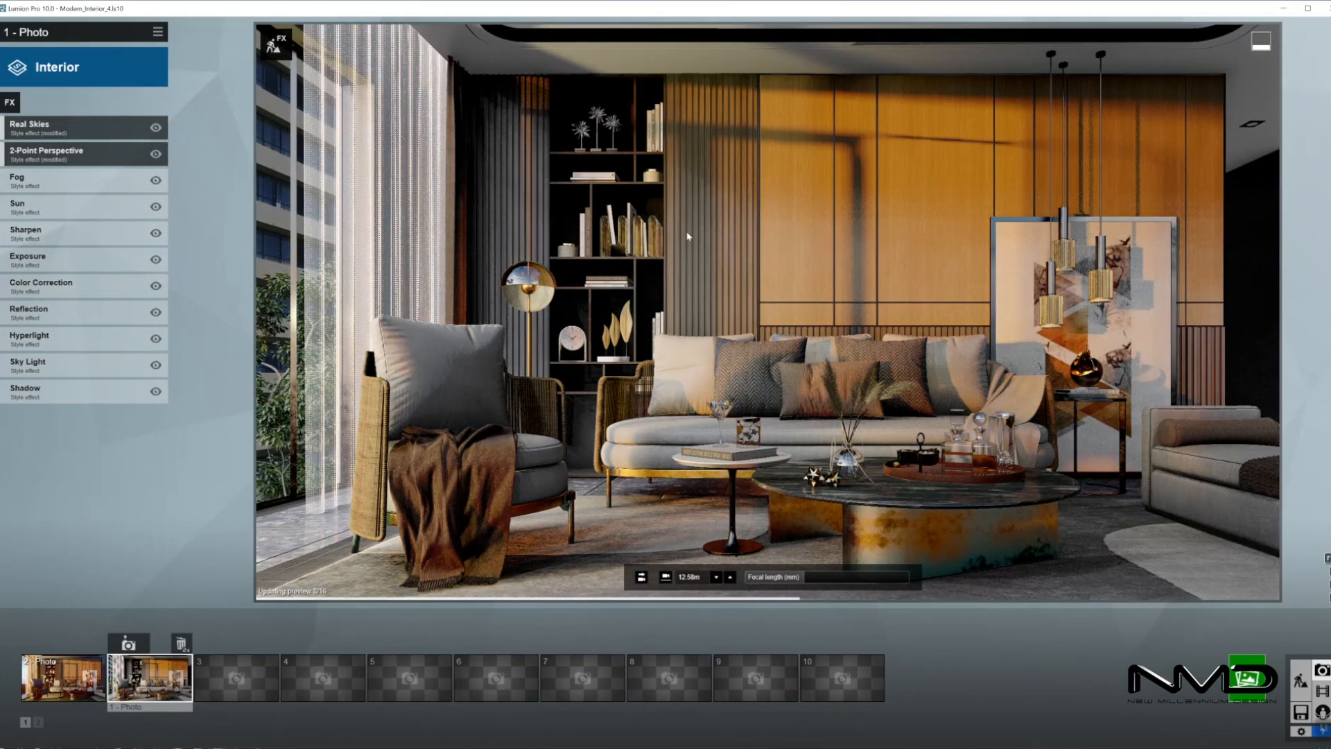
# Add the Lens Flare and Volumetric Sunlight effects to the photo
pyautogui.click(10, 104)
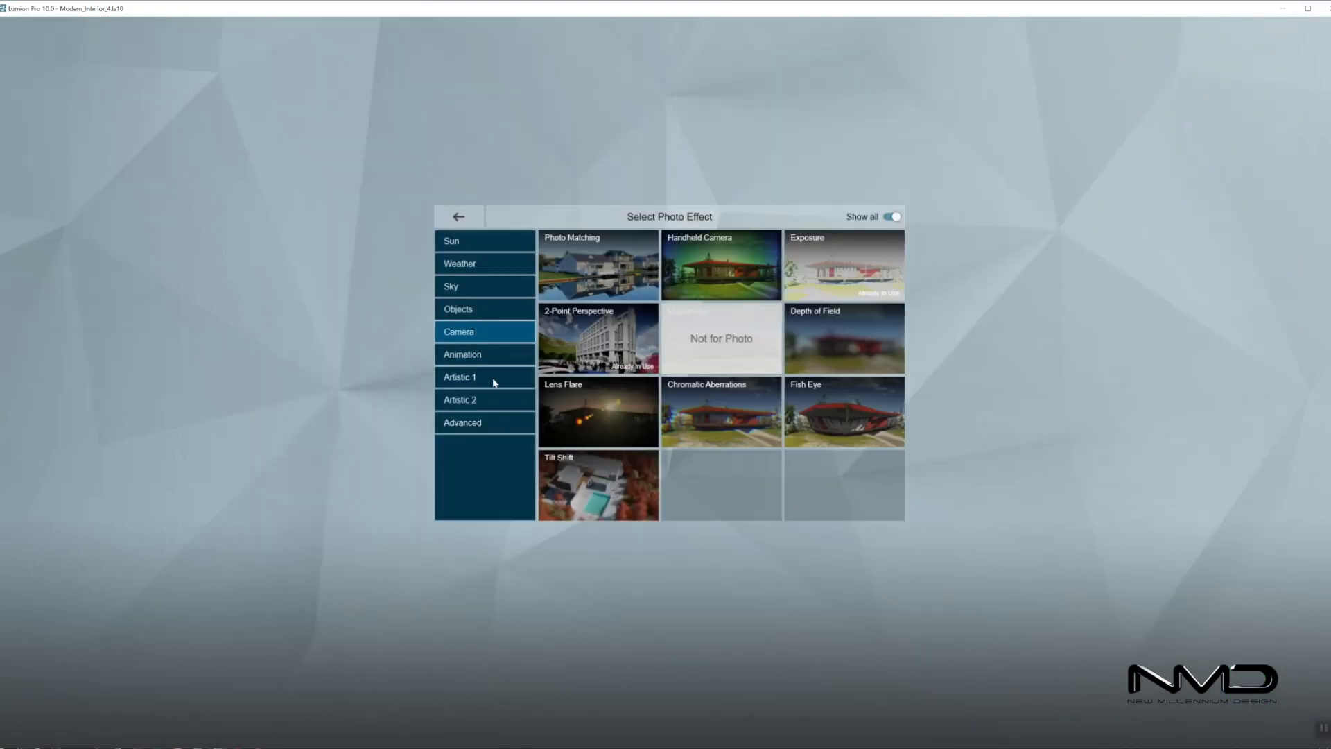
pyautogui.click(593, 414)
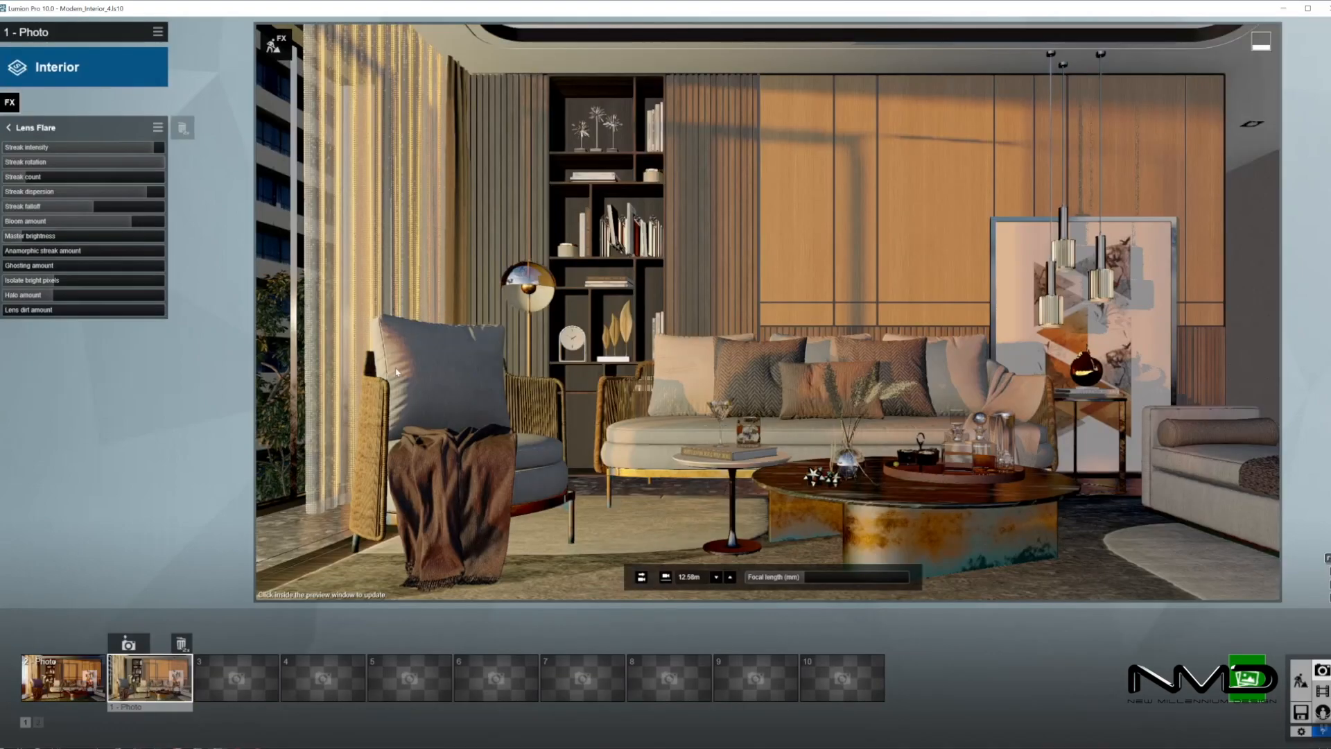
pyautogui.click(12, 102)
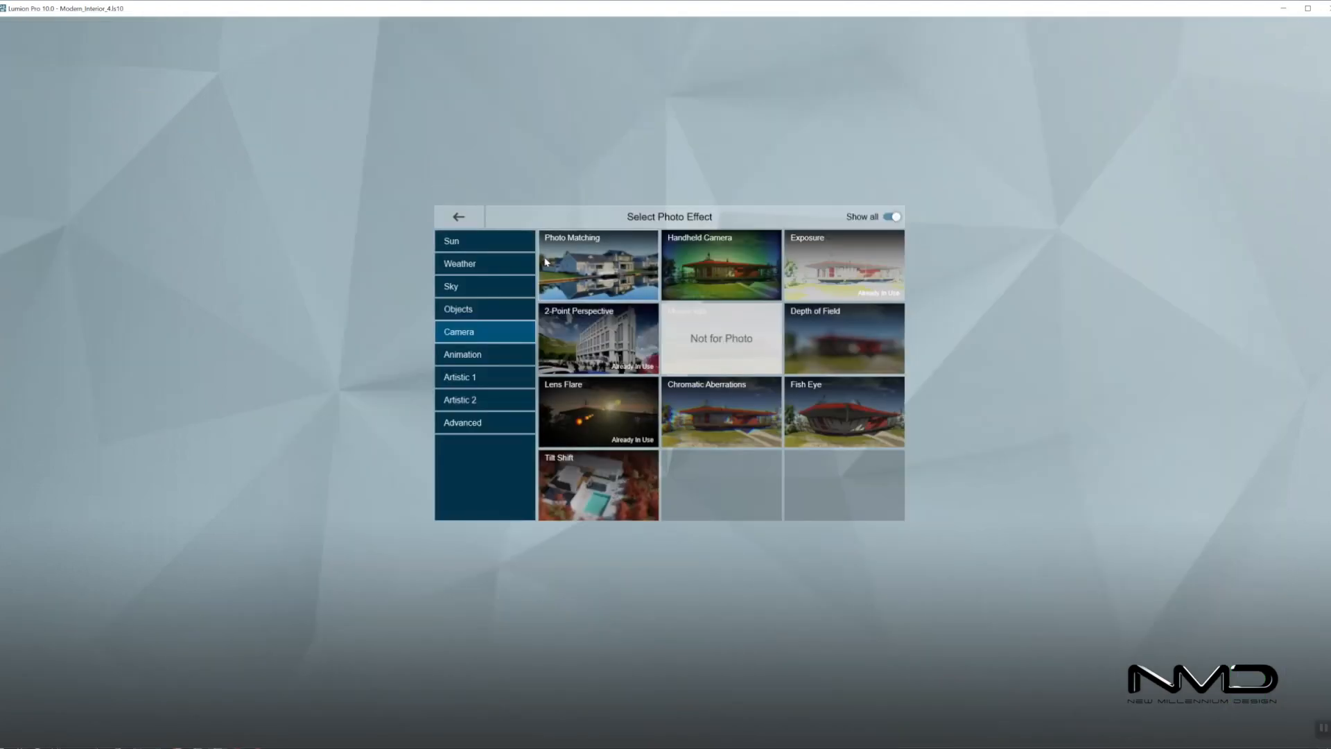
pyautogui.click(466, 245)
pyautogui.click(548, 350)
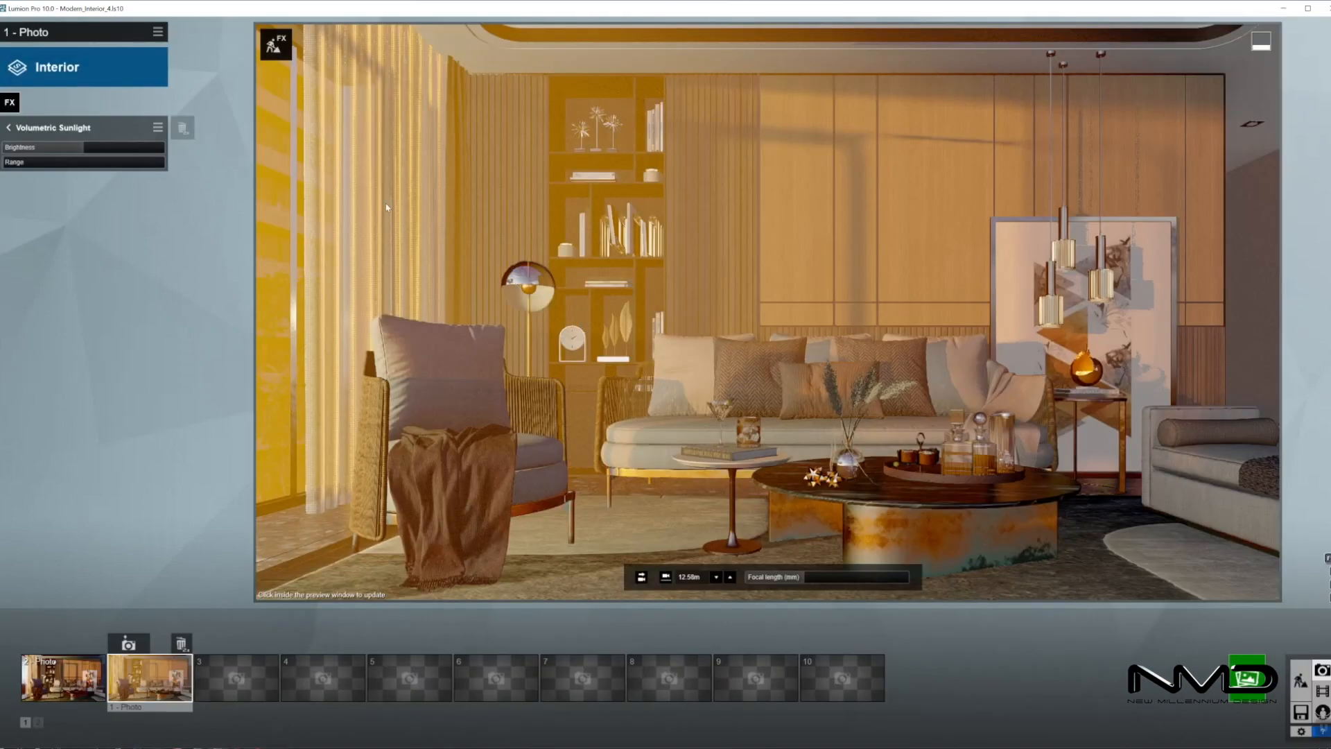
# Lower the Volumetric Sunlight brightness to about 0.02 and toggle the effect off and on to compare its influence on the photo
pyautogui.click(7, 146)
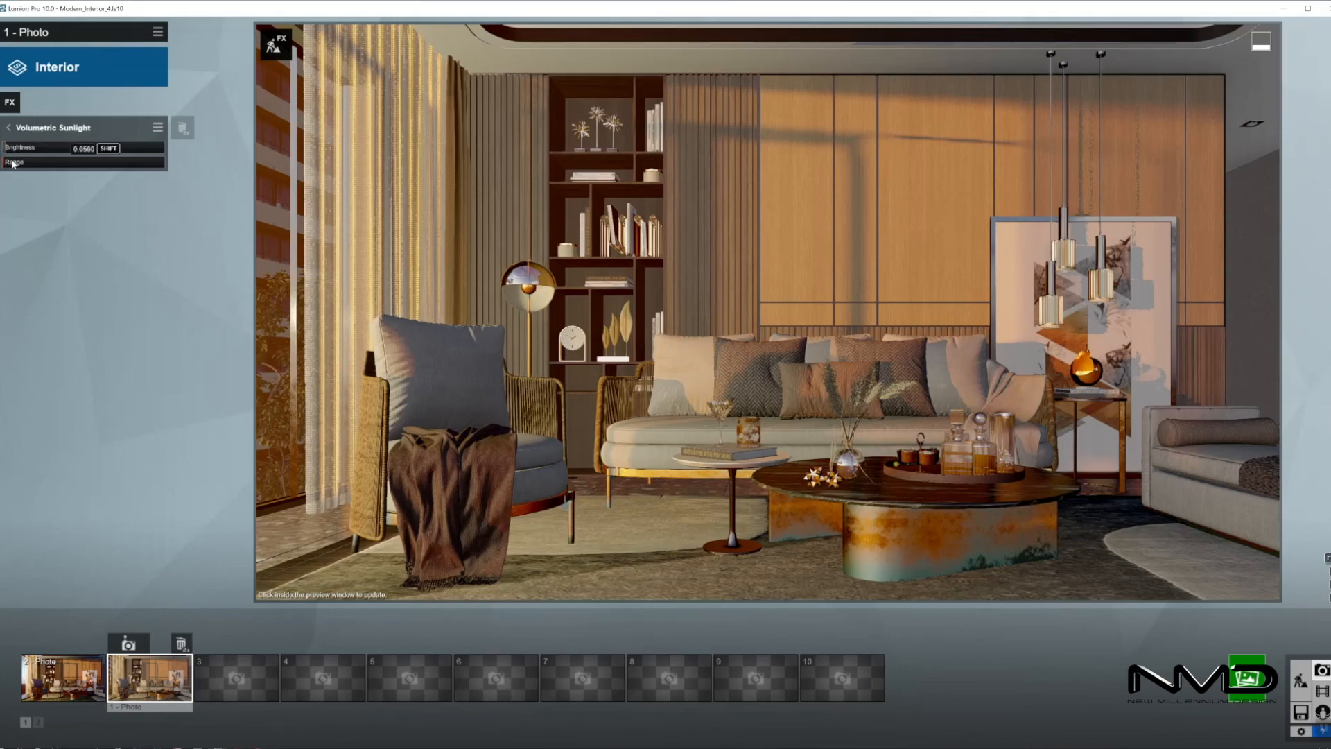
pyautogui.keyDown('shift'); pyautogui.moveTo(45, 160); pyautogui.dragTo(0, 161); pyautogui.keyUp('shift')
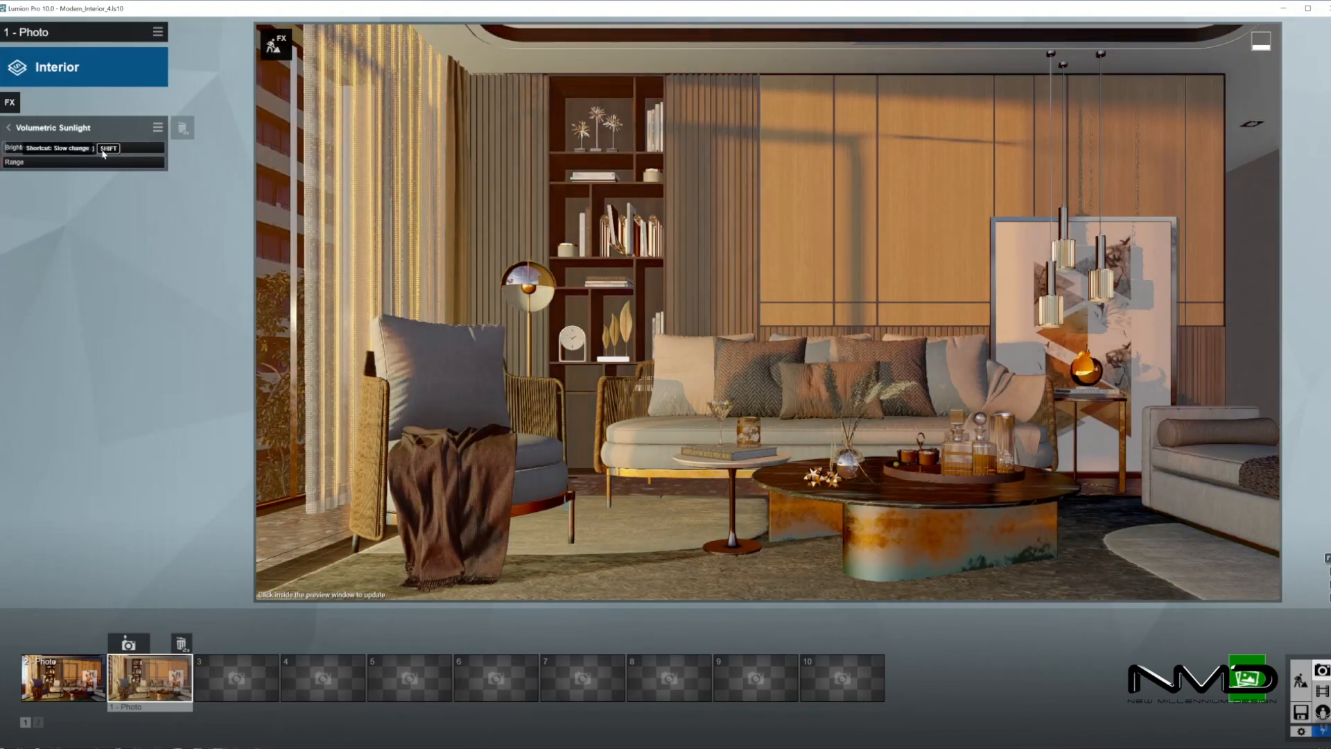
pyautogui.keyDown('shift'); pyautogui.moveTo(84, 152); pyautogui.dragTo(83, 153); pyautogui.keyUp('shift')
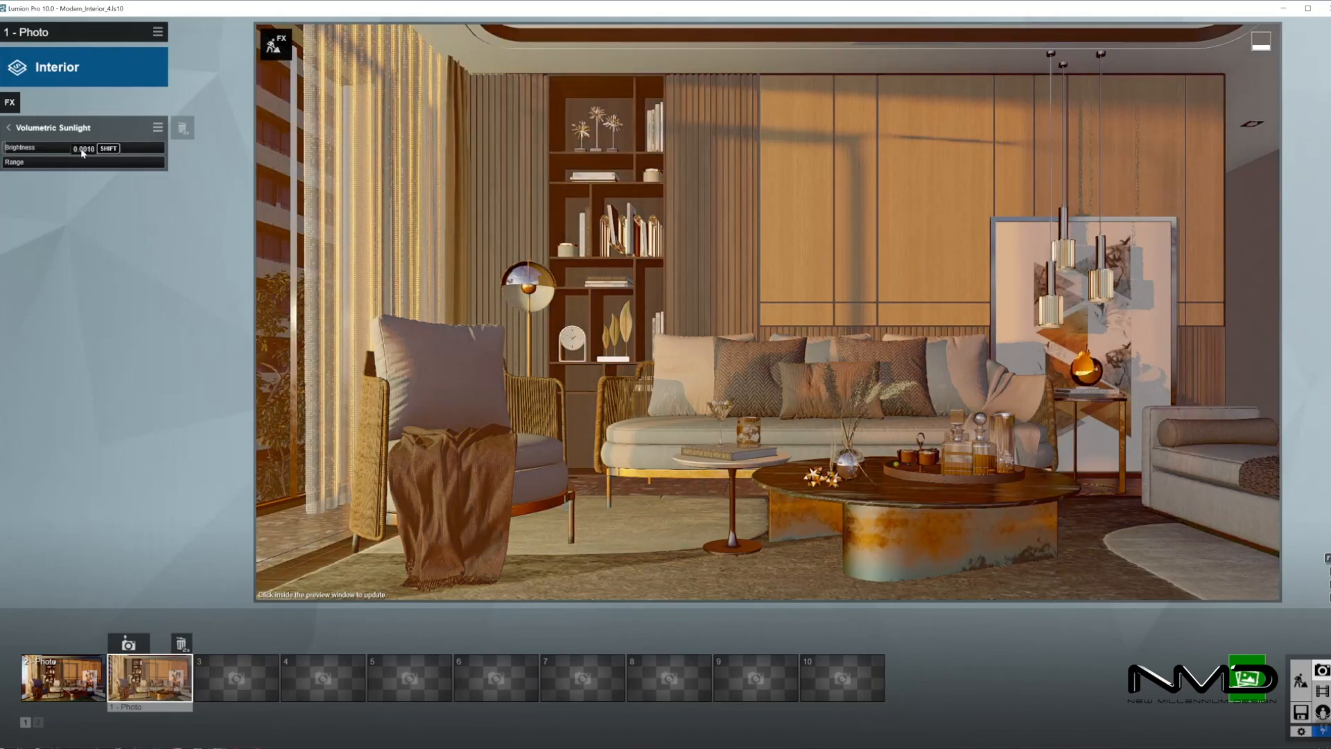
pyautogui.click(21, 149)
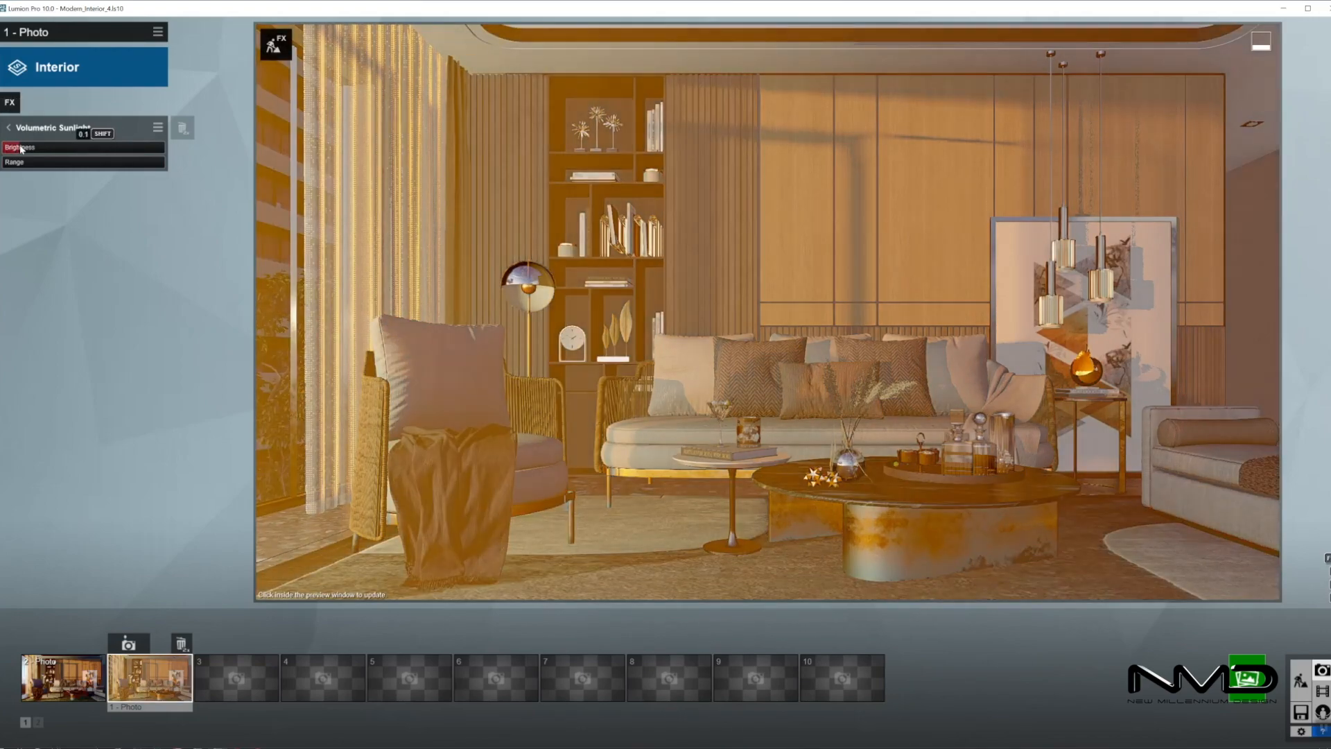
pyautogui.keyDown('shift'); pyautogui.moveTo(21, 149); pyautogui.dragTo(65, 136); pyautogui.keyUp('shift')
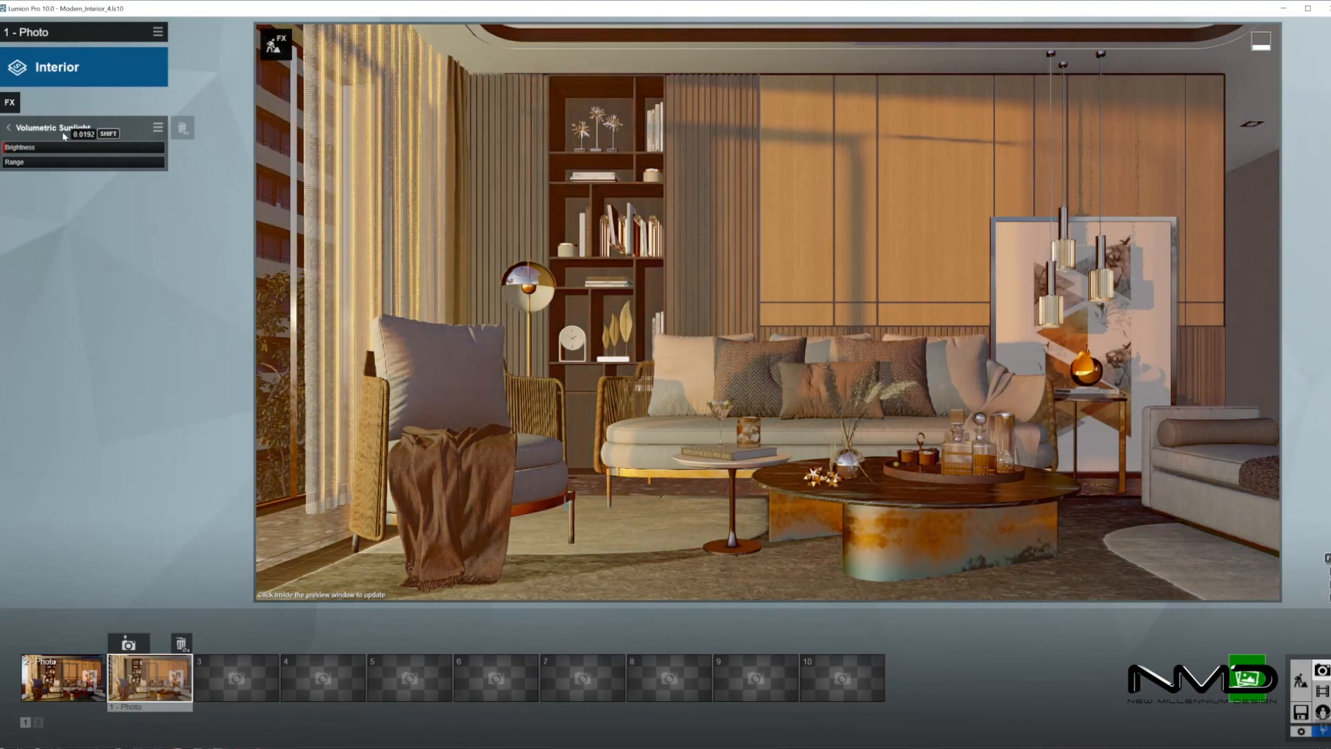
pyautogui.click(14, 129)
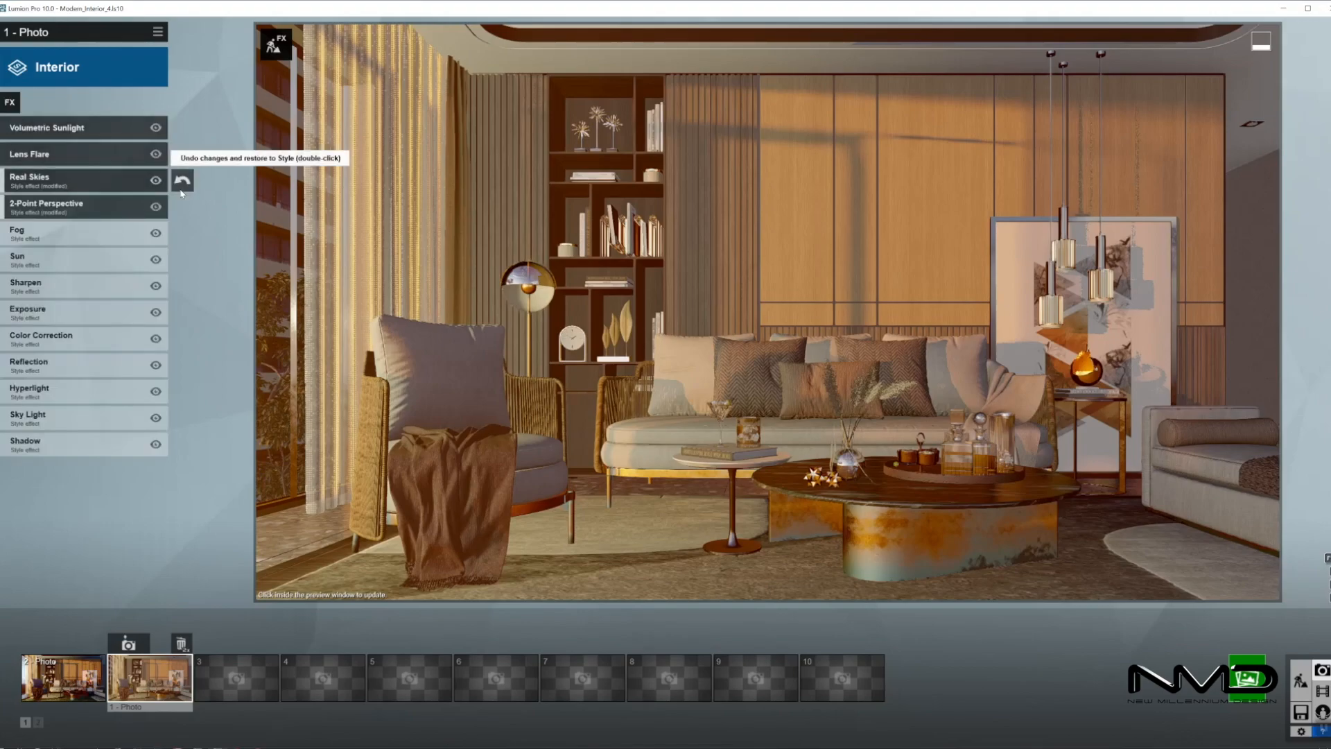
pyautogui.click(156, 128)
pyautogui.click(156, 129)
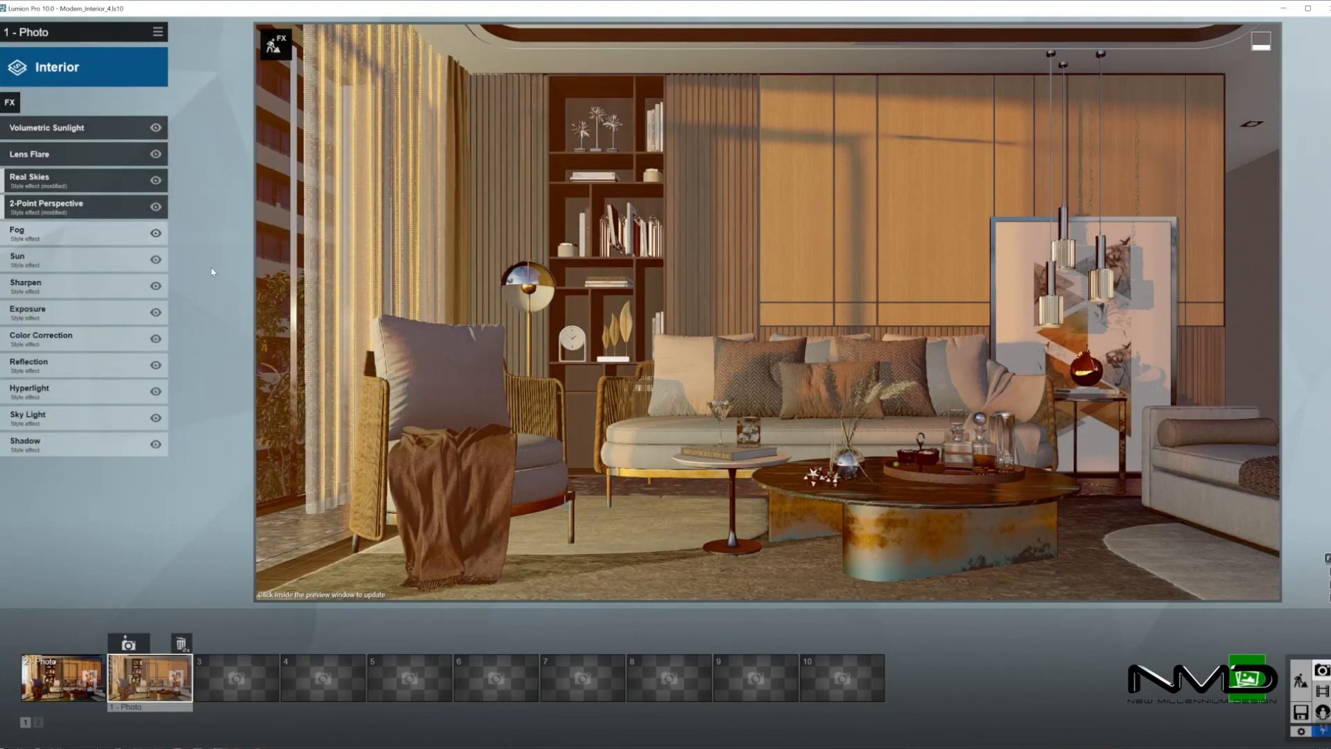
# In the Lens Flare effect, raise Isolate bright pixels to a high level, set Master brightness to 0.6, and refresh the preview
pyautogui.click(76, 154)
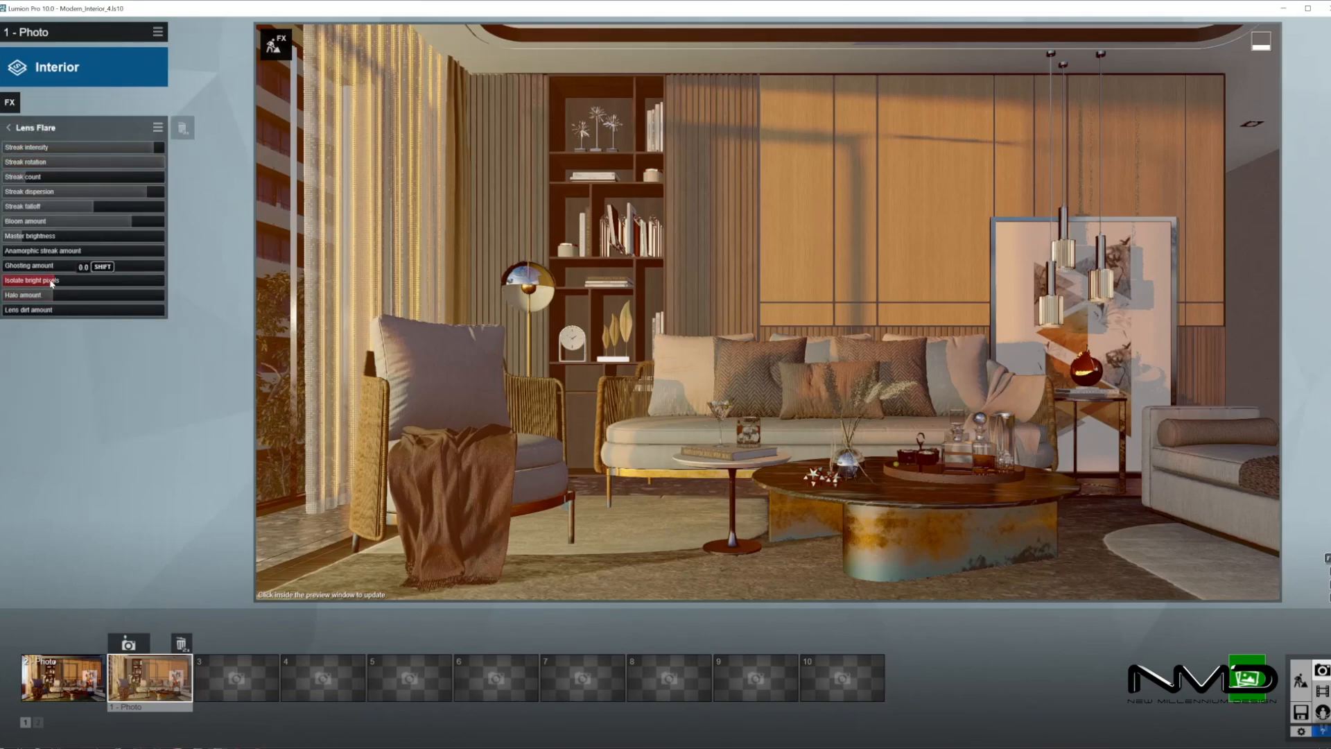
pyautogui.moveTo(57, 282); pyautogui.dragTo(166, 286)
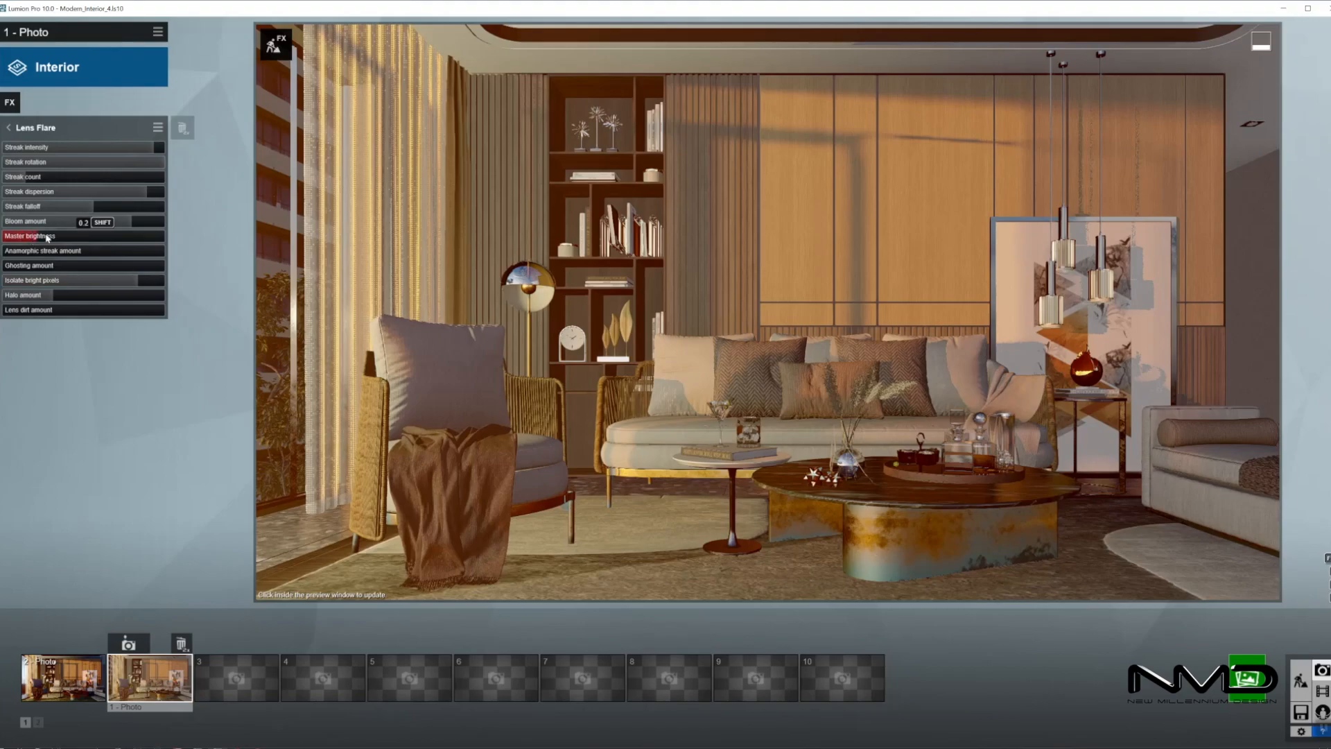
pyautogui.moveTo(46, 238); pyautogui.dragTo(48, 240)
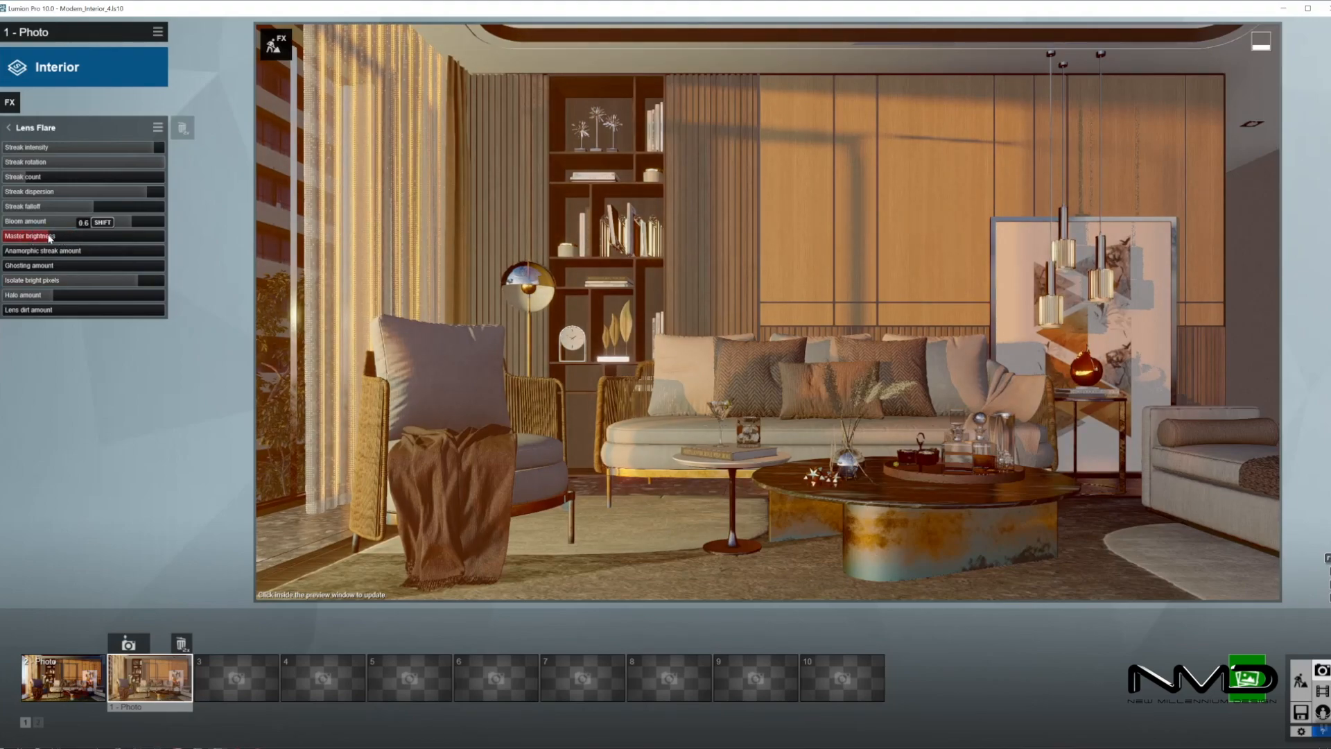
pyautogui.click(768, 300)
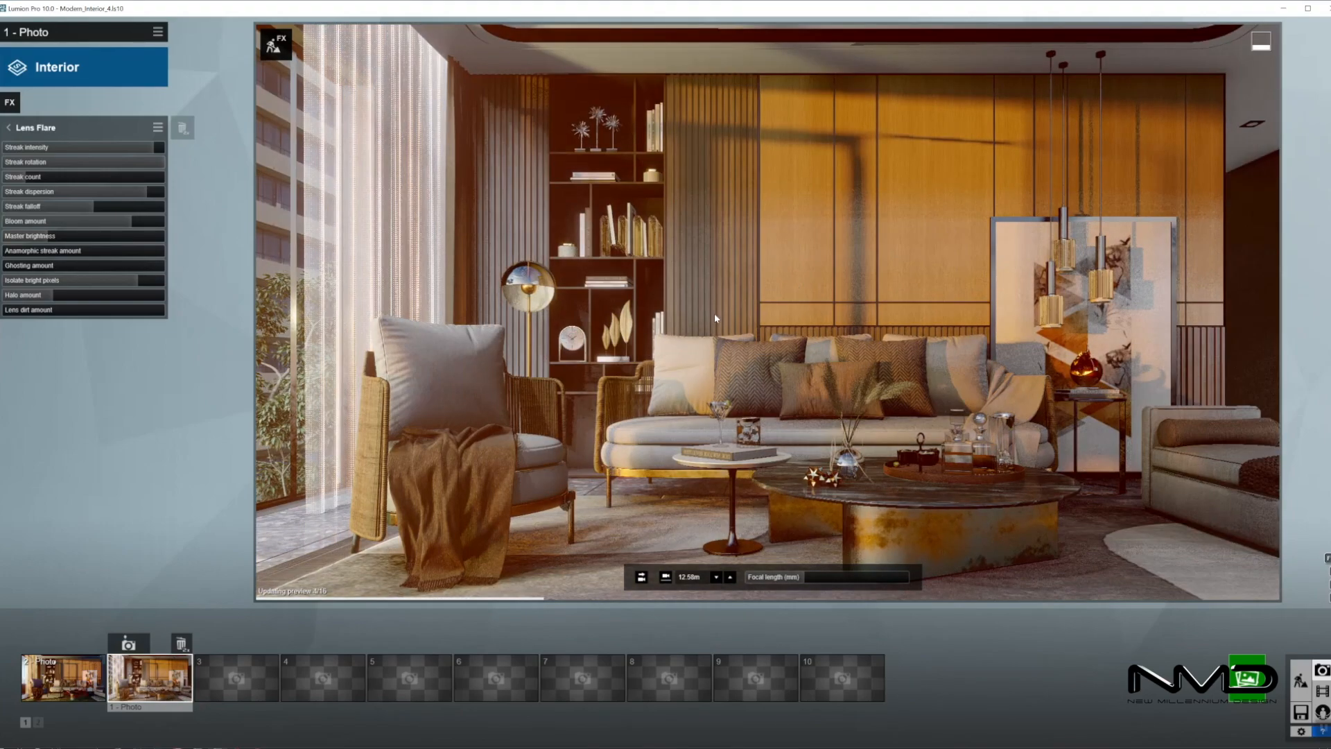
pyautogui.click(10, 127)
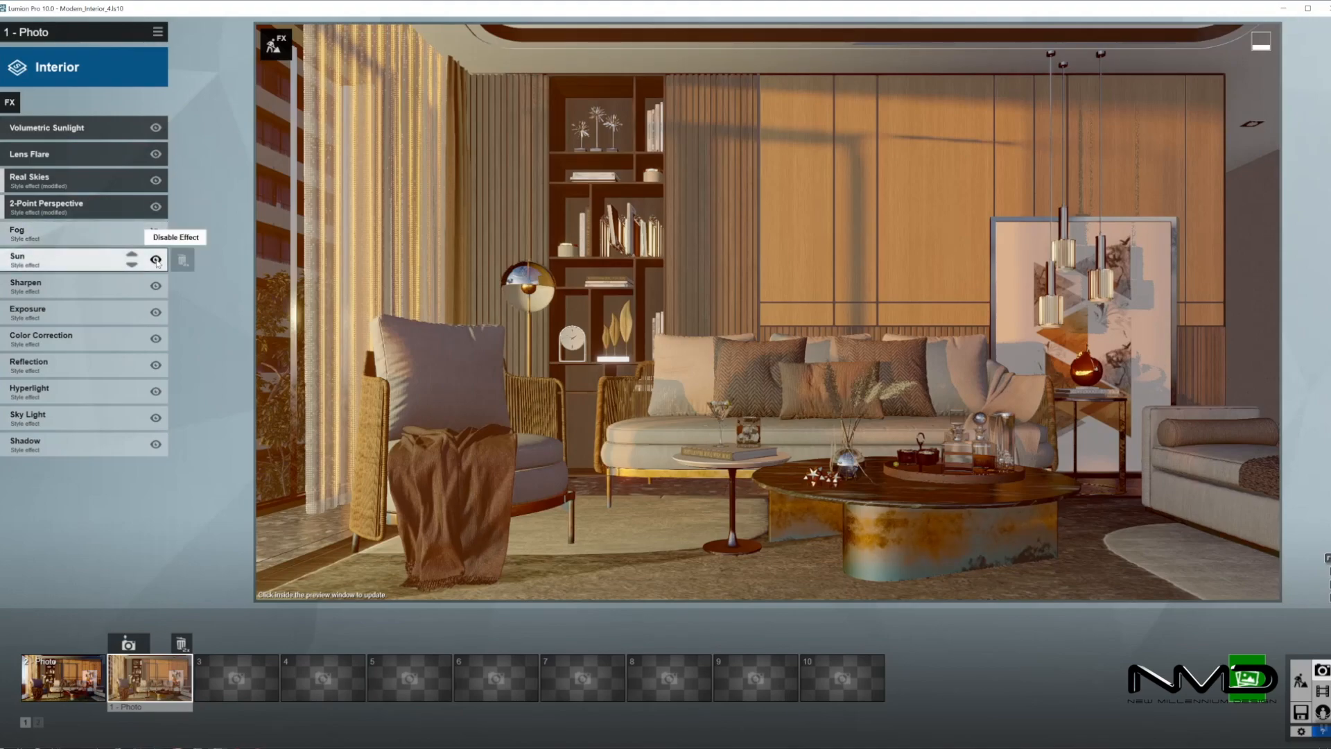
# Disable the Fog and Sun style effects and set the Sharpen intensity to about 0.5
pyautogui.click(156, 261)
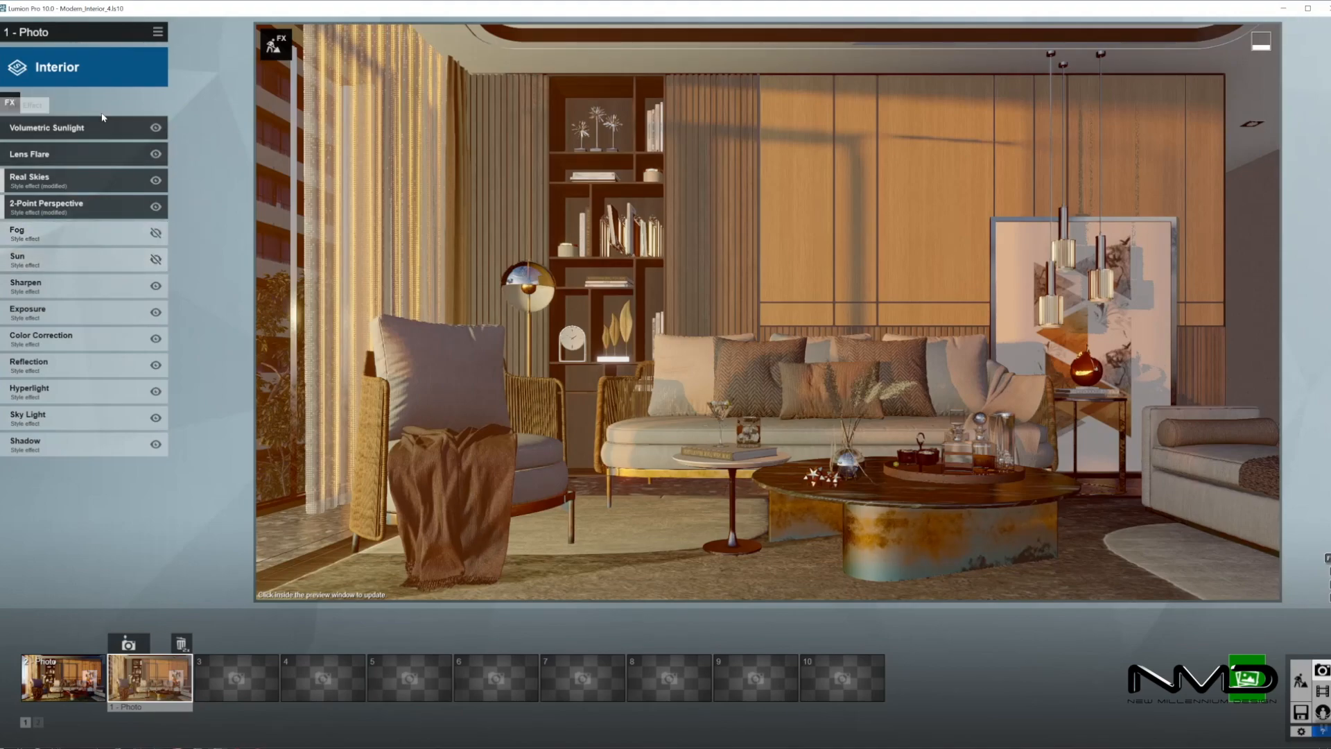
pyautogui.click(78, 289)
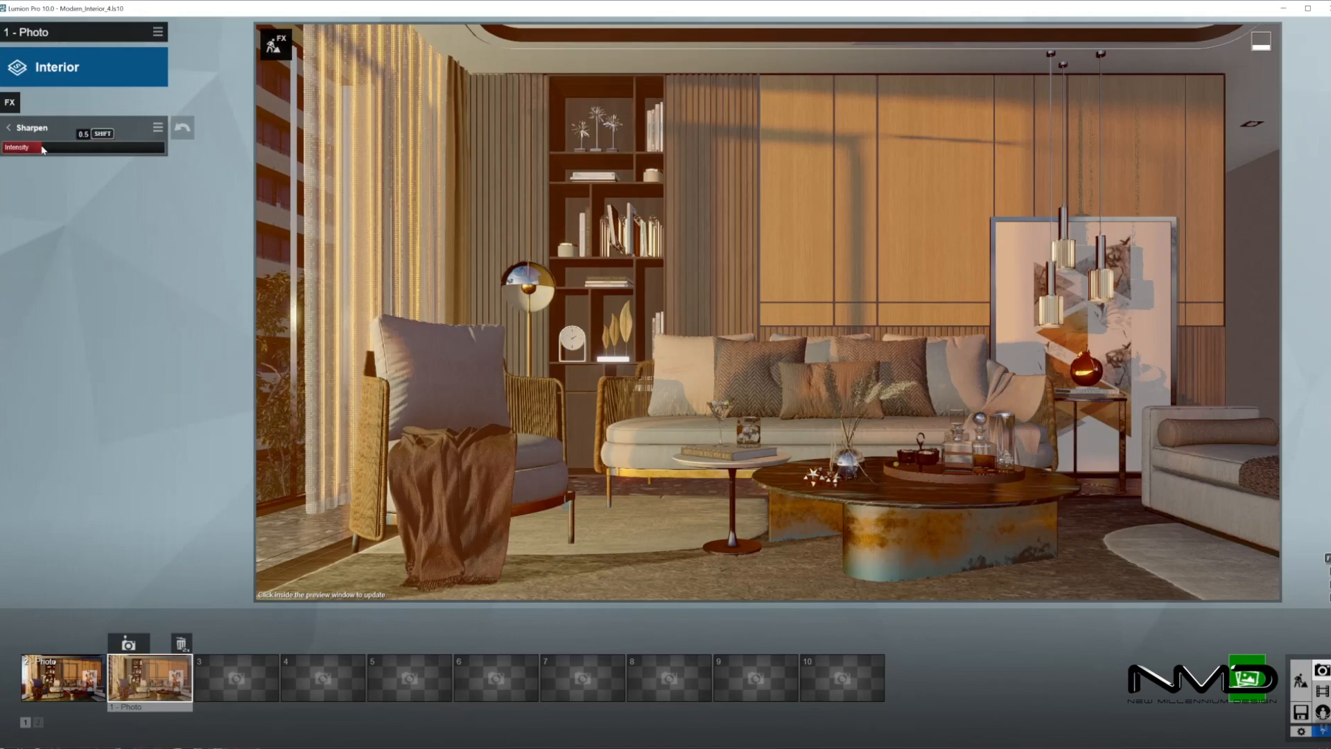
pyautogui.click(9, 128)
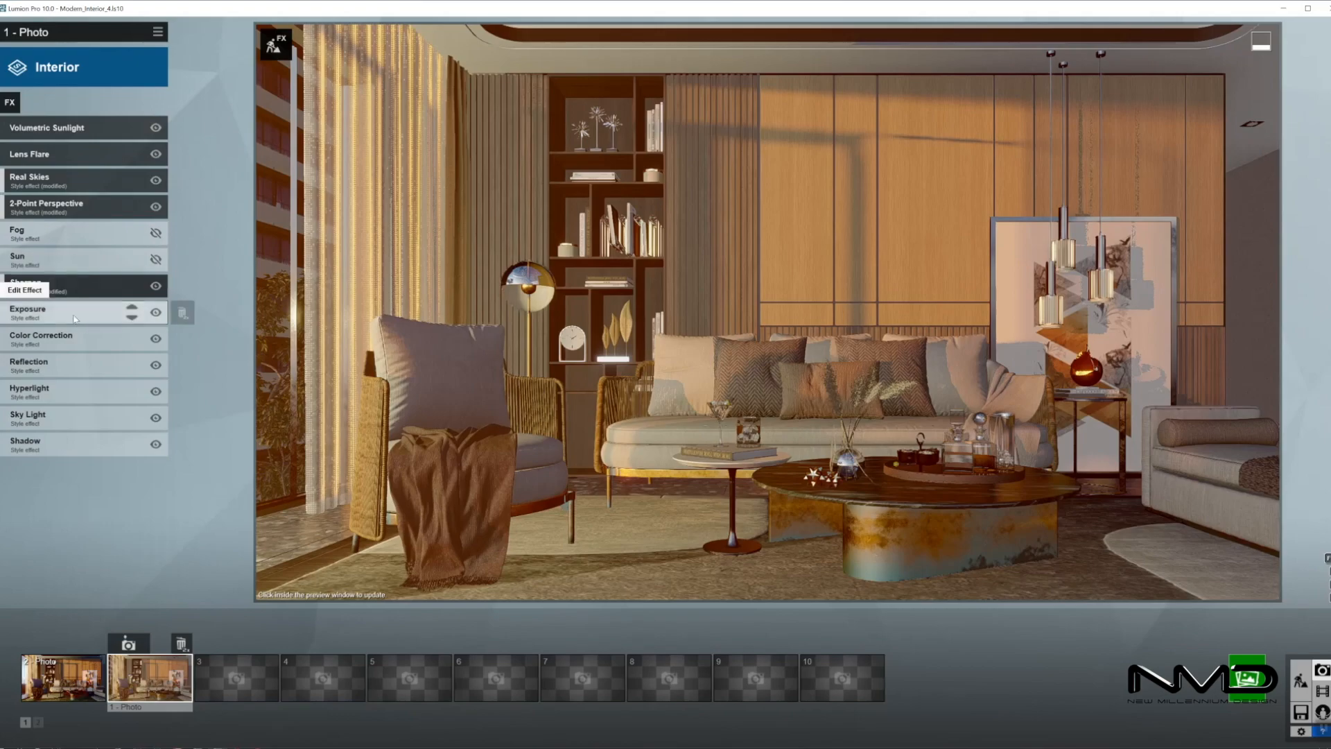
# In Color Correction, slightly raise temperature and tint, push brightness near maximum, set contrast to about 0.9, and refresh the preview
pyautogui.click(84, 340)
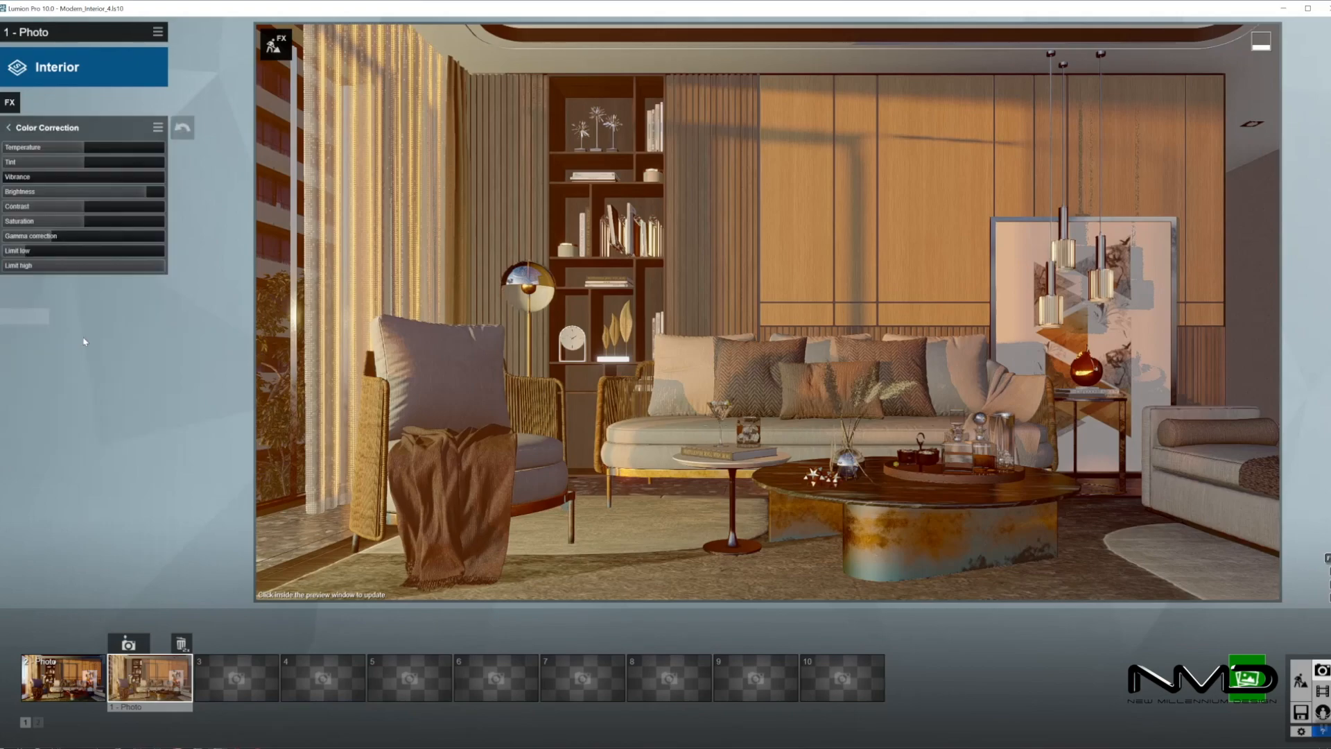
pyautogui.click(91, 148)
pyautogui.click(156, 192)
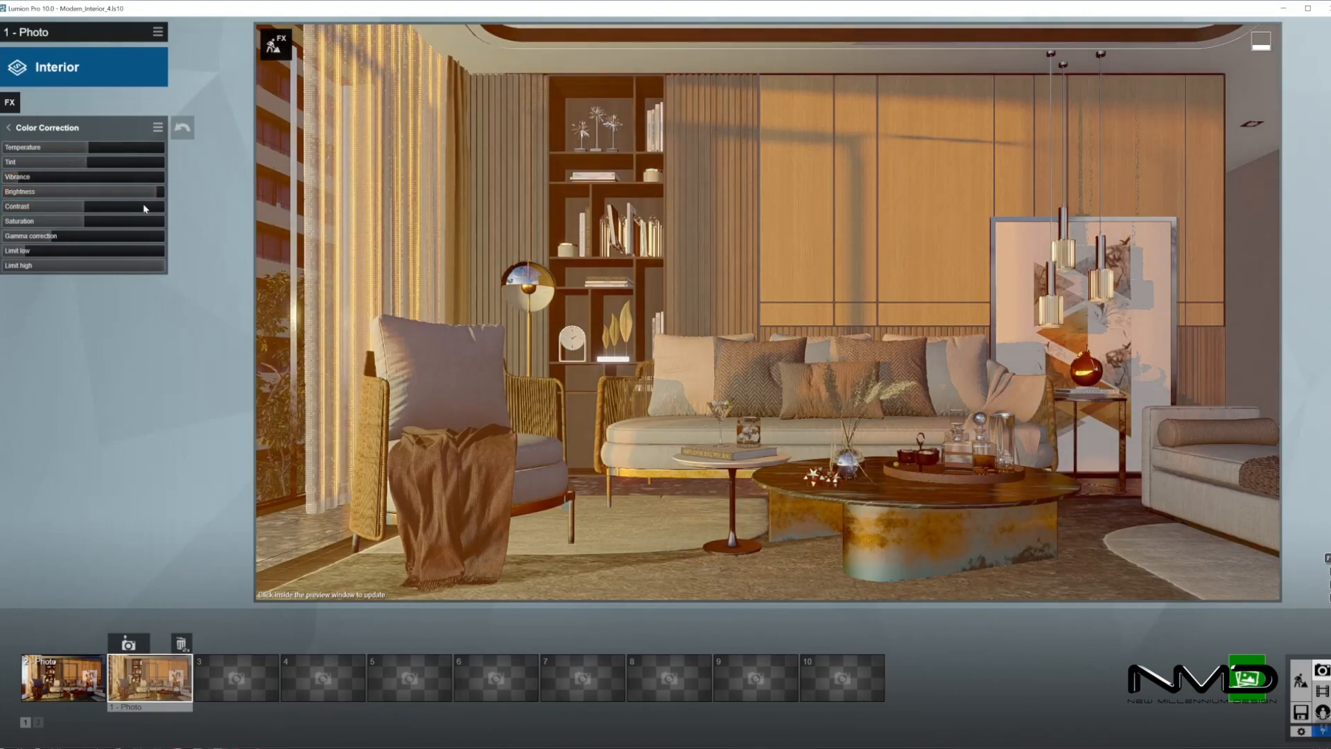
pyautogui.click(147, 205)
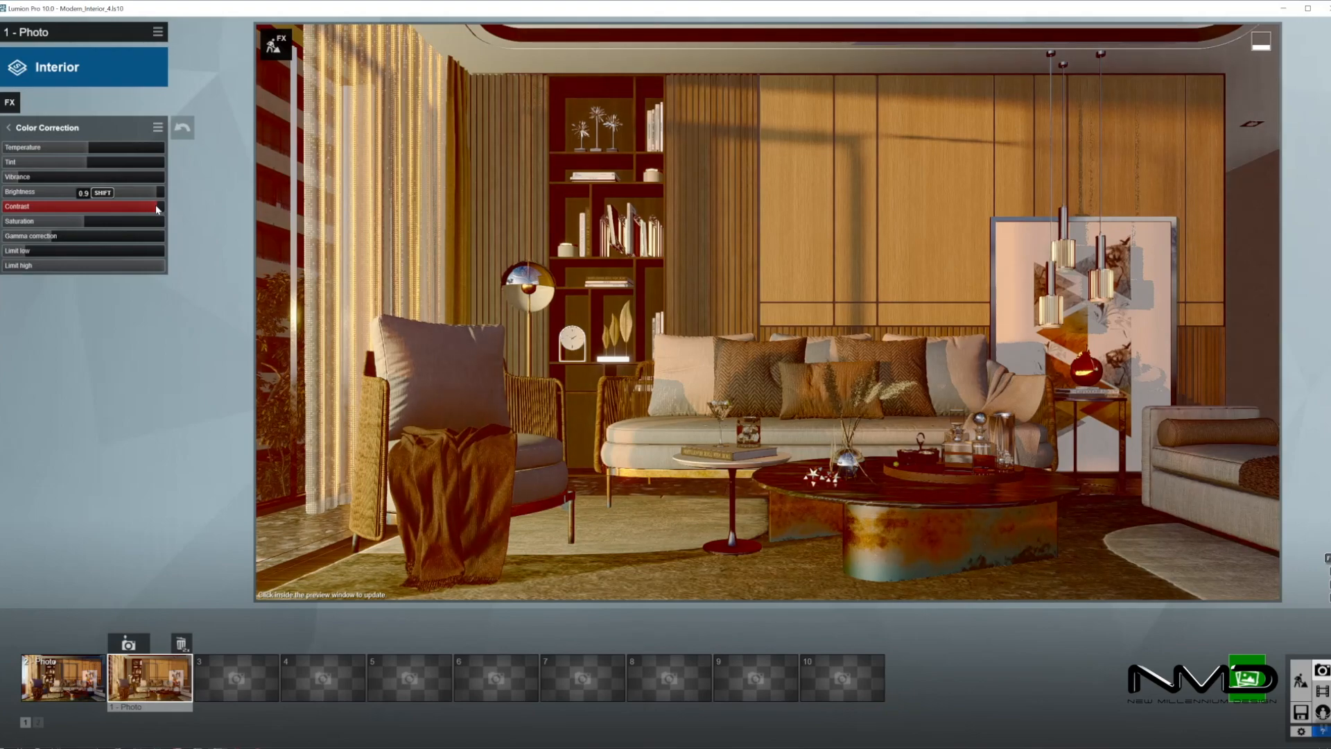
pyautogui.click(708, 309)
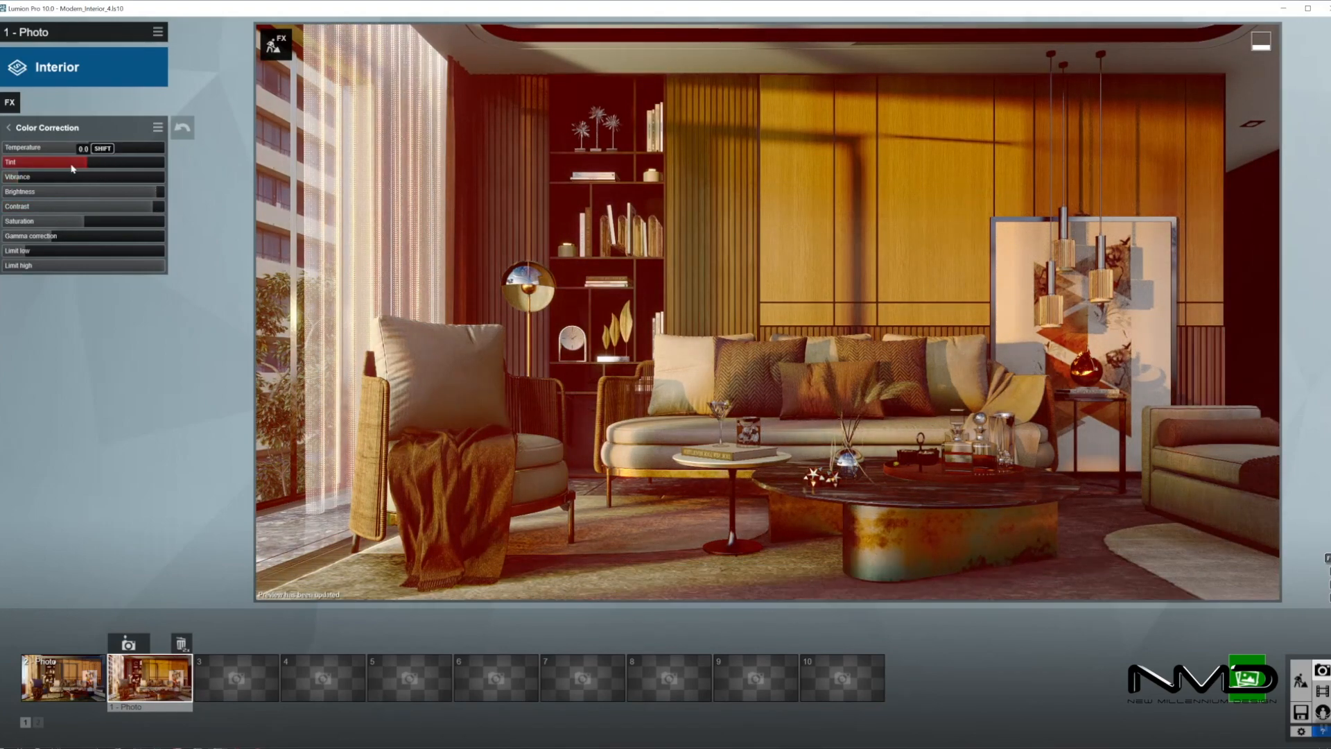
pyautogui.click(8, 128)
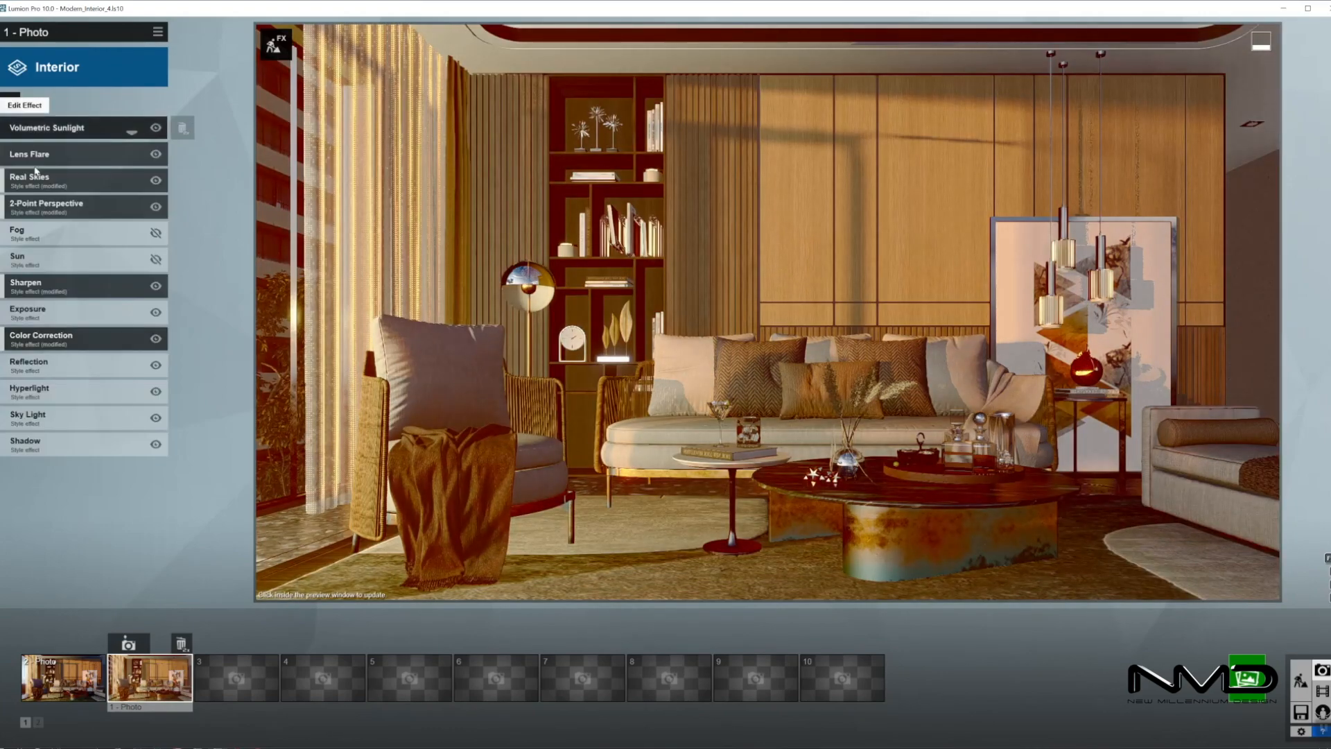
# Add two reflection planes to the Reflection effect, one on the floor and one on the coffee table top
pyautogui.click(57, 372)
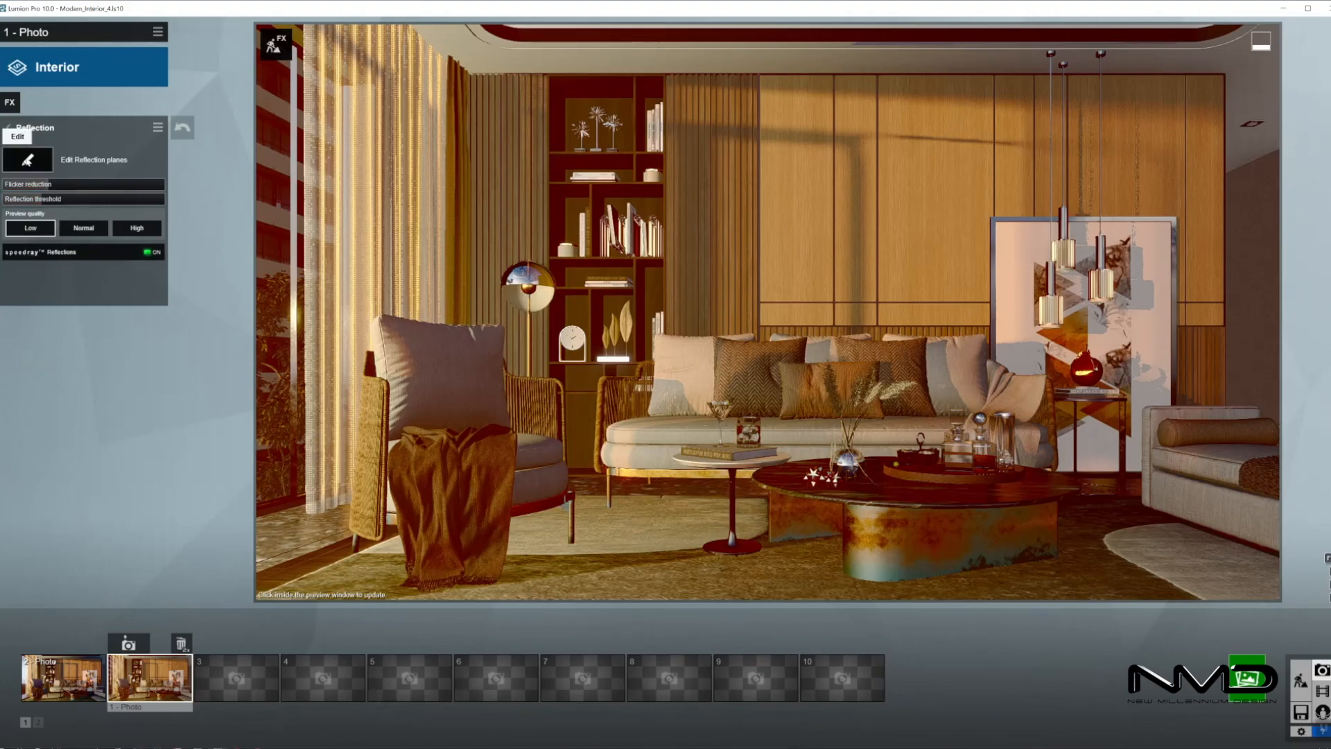
pyautogui.click(28, 159)
pyautogui.click(14, 724)
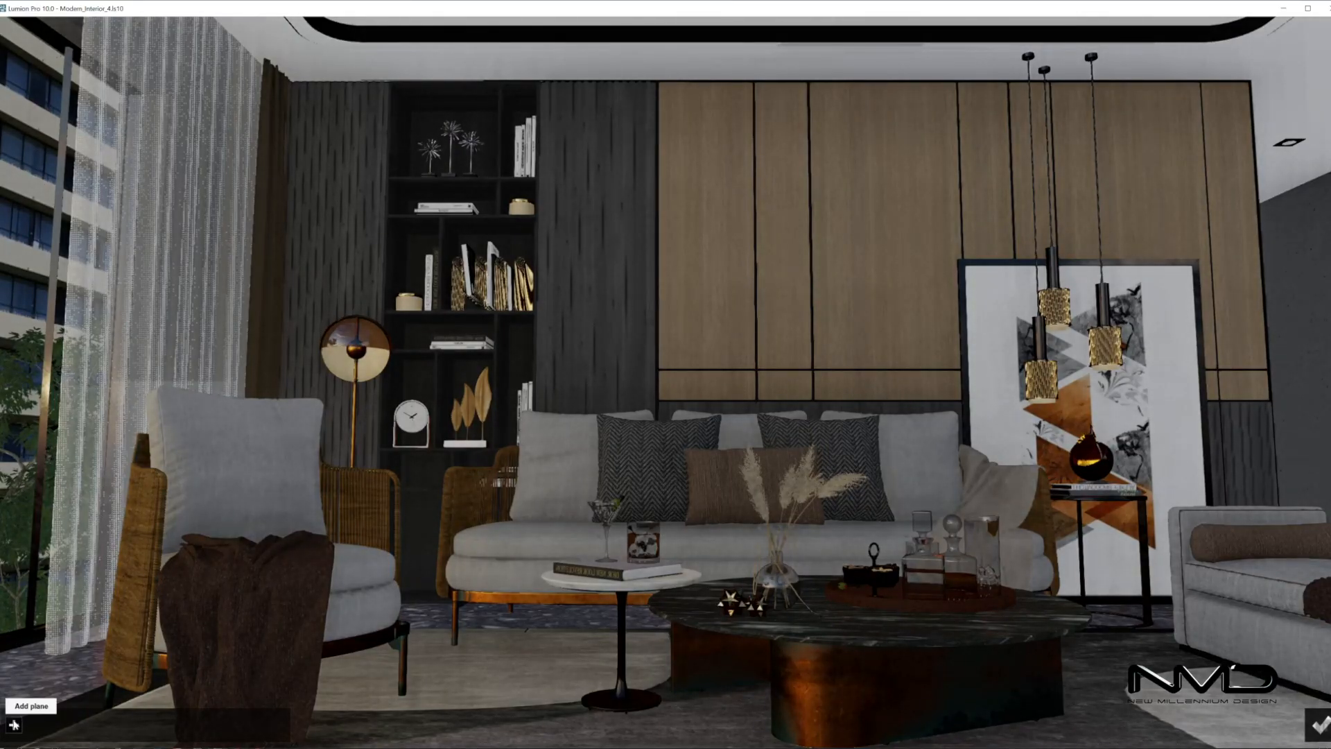
pyautogui.click(549, 680)
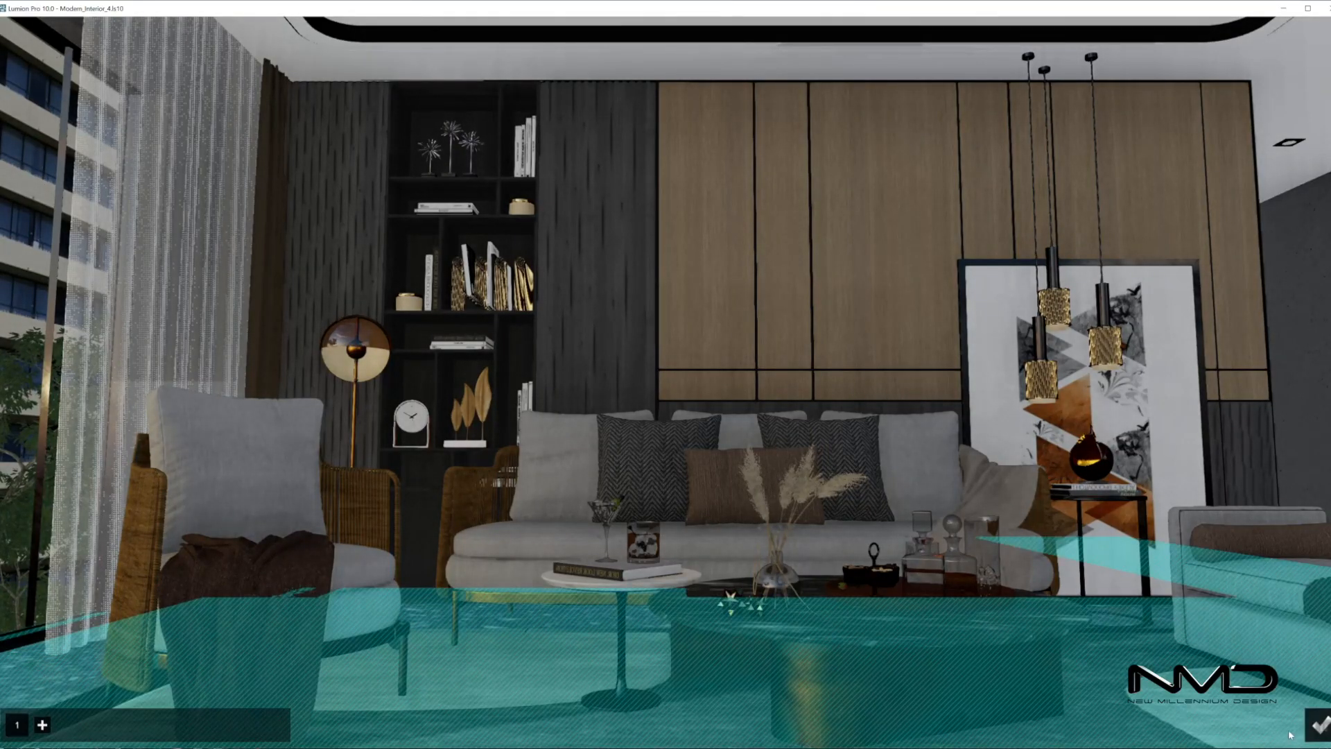
pyautogui.click(41, 724)
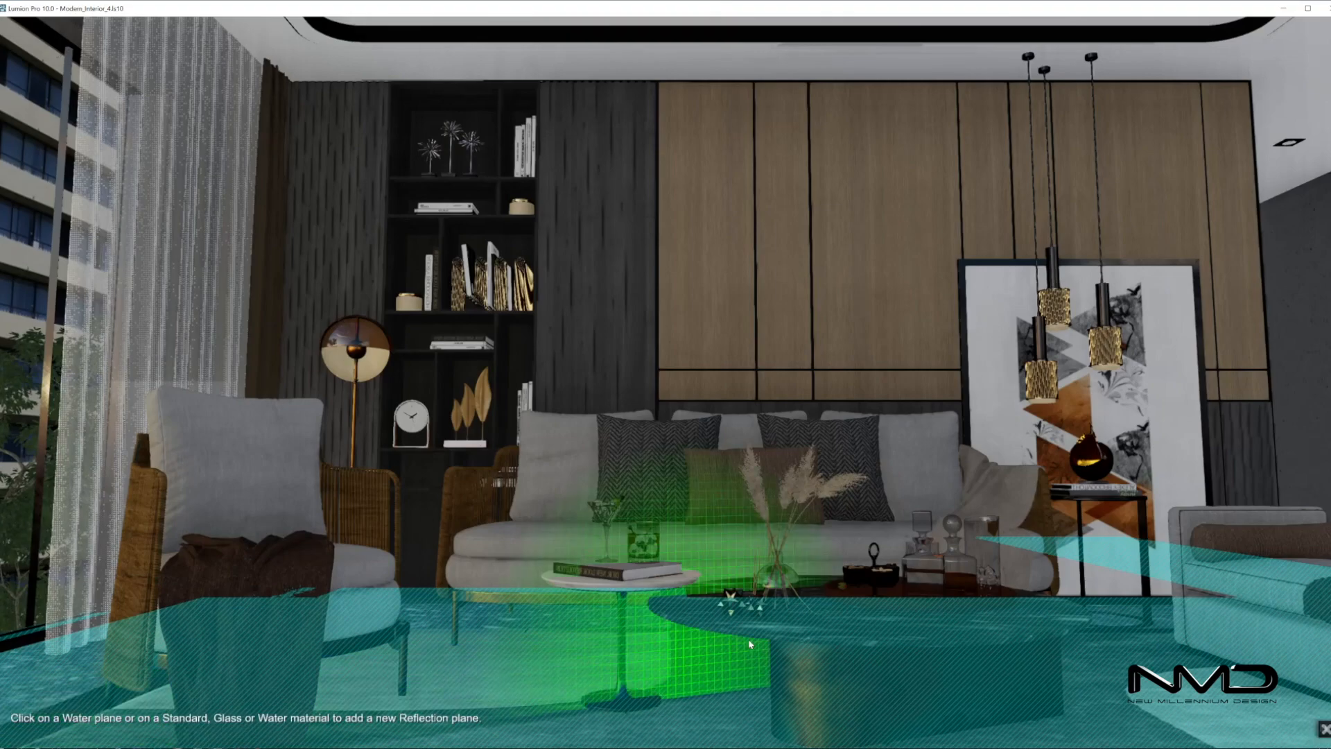
pyautogui.click(740, 593)
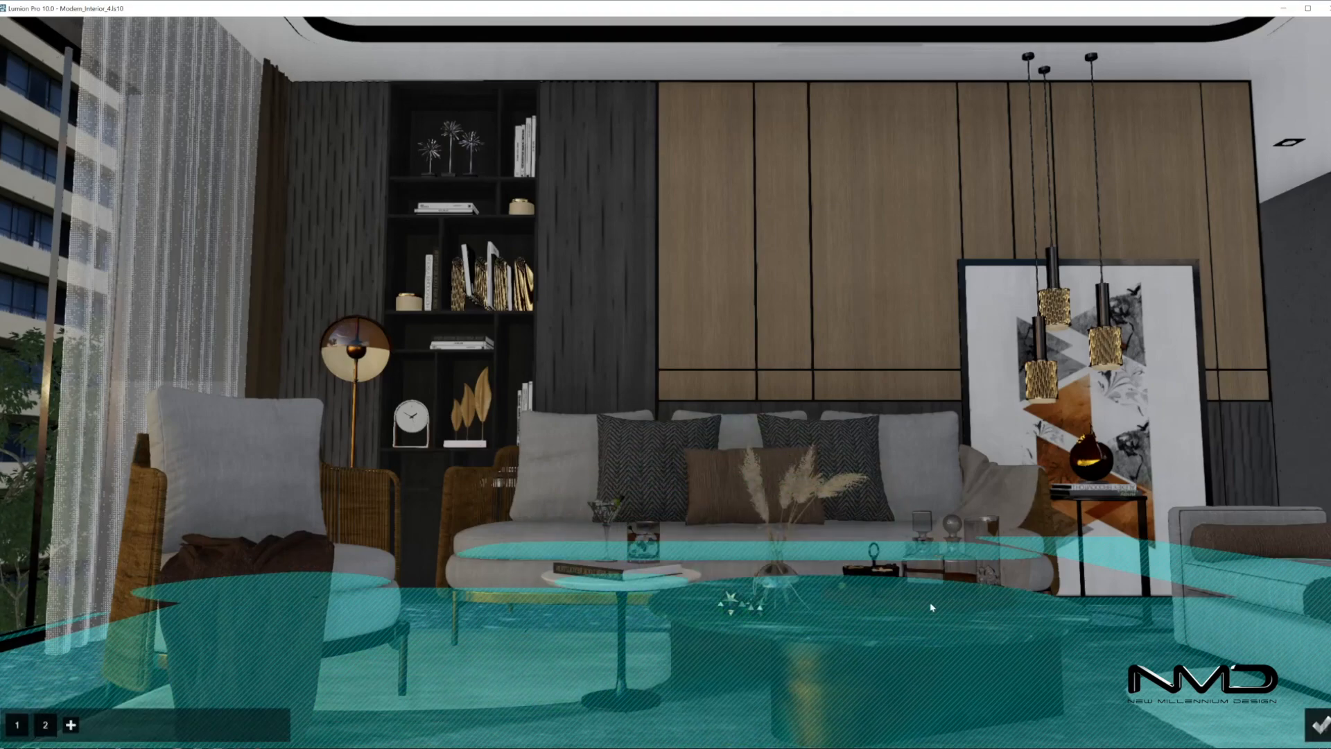
pyautogui.click(1320, 725)
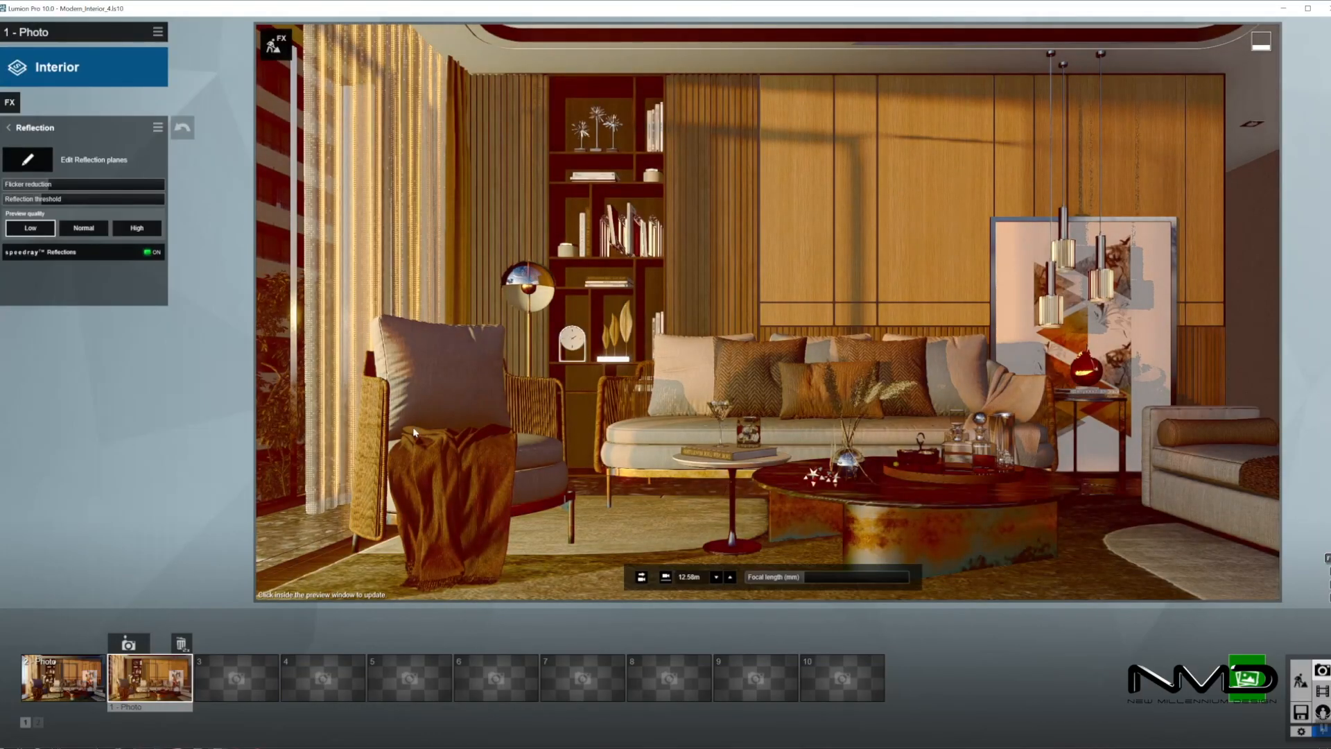
pyautogui.click(9, 128)
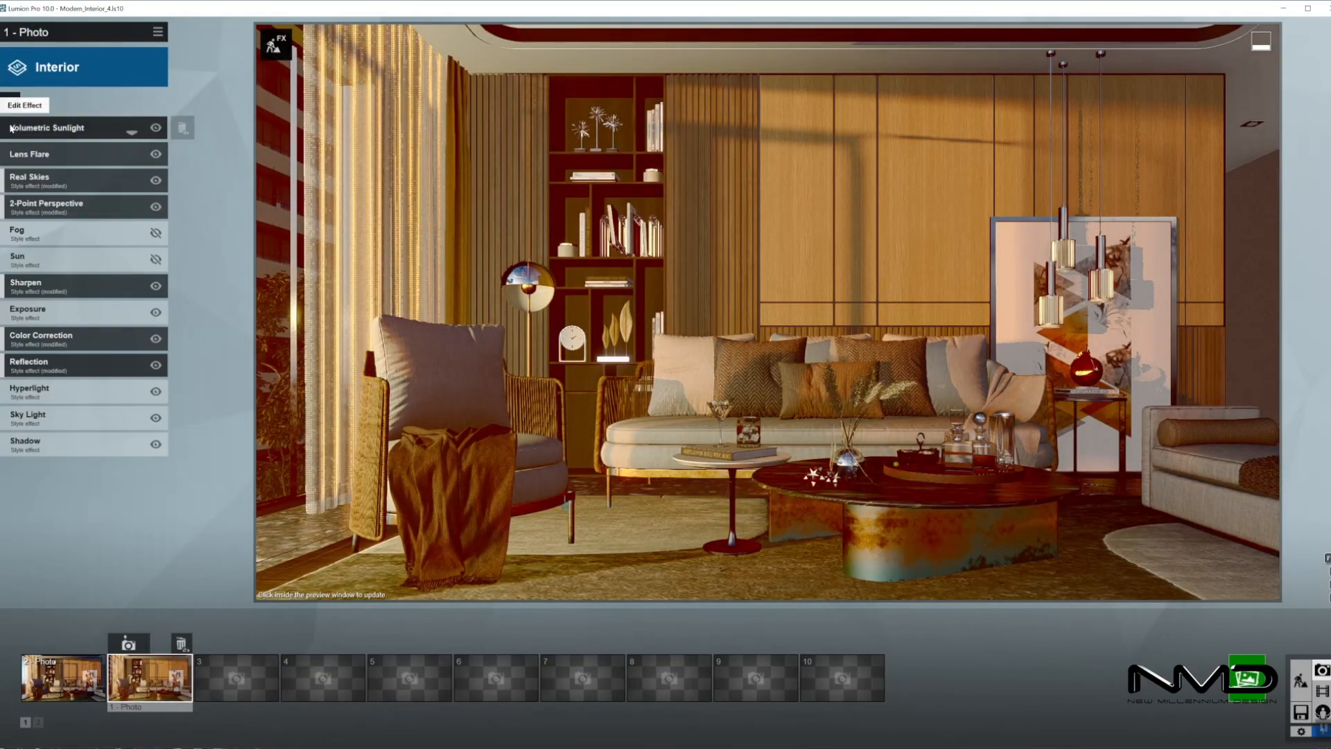
# Set the Hyperlight effect's amount to a low level
pyautogui.click(56, 390)
pyautogui.moveTo(118, 148); pyautogui.dragTo(36, 148)
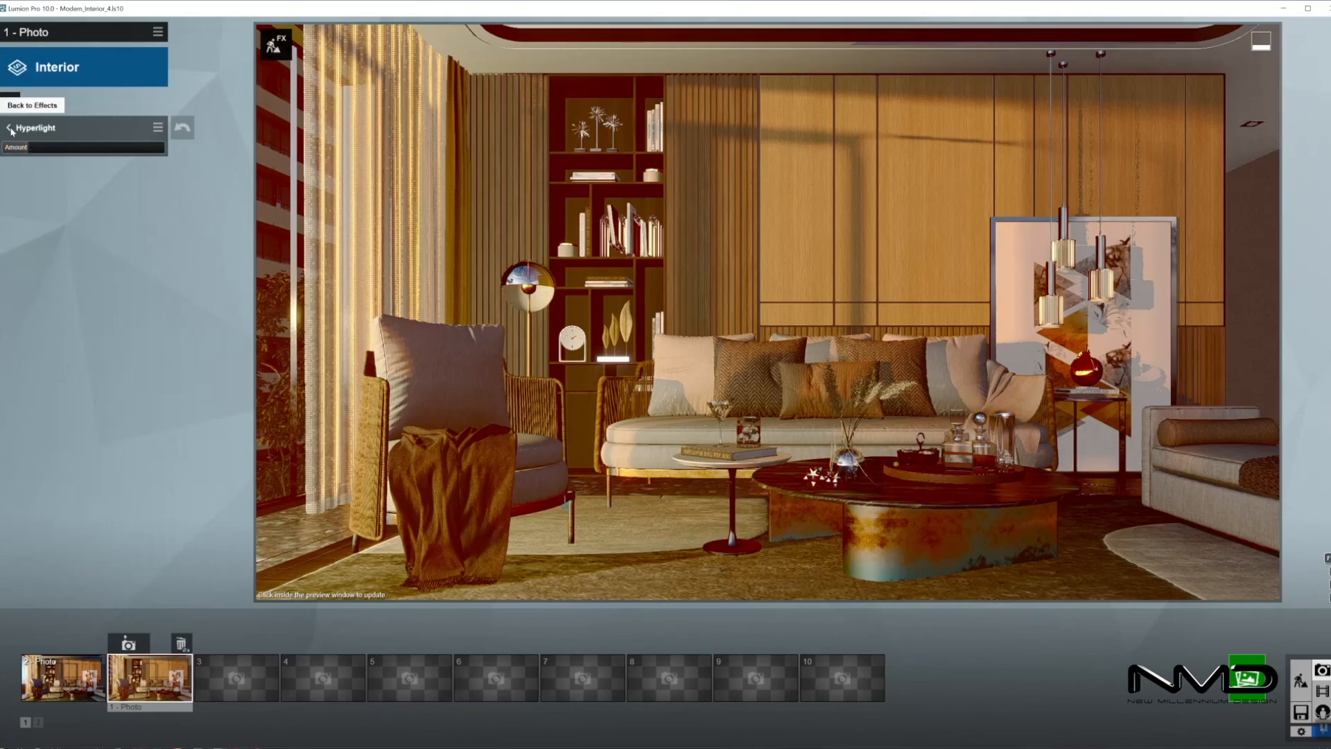
pyautogui.click(10, 128)
# Set Sky Light brightness to 0.6, enable sky light in planar and projected reflections, and choose Normal render quality
pyautogui.click(42, 414)
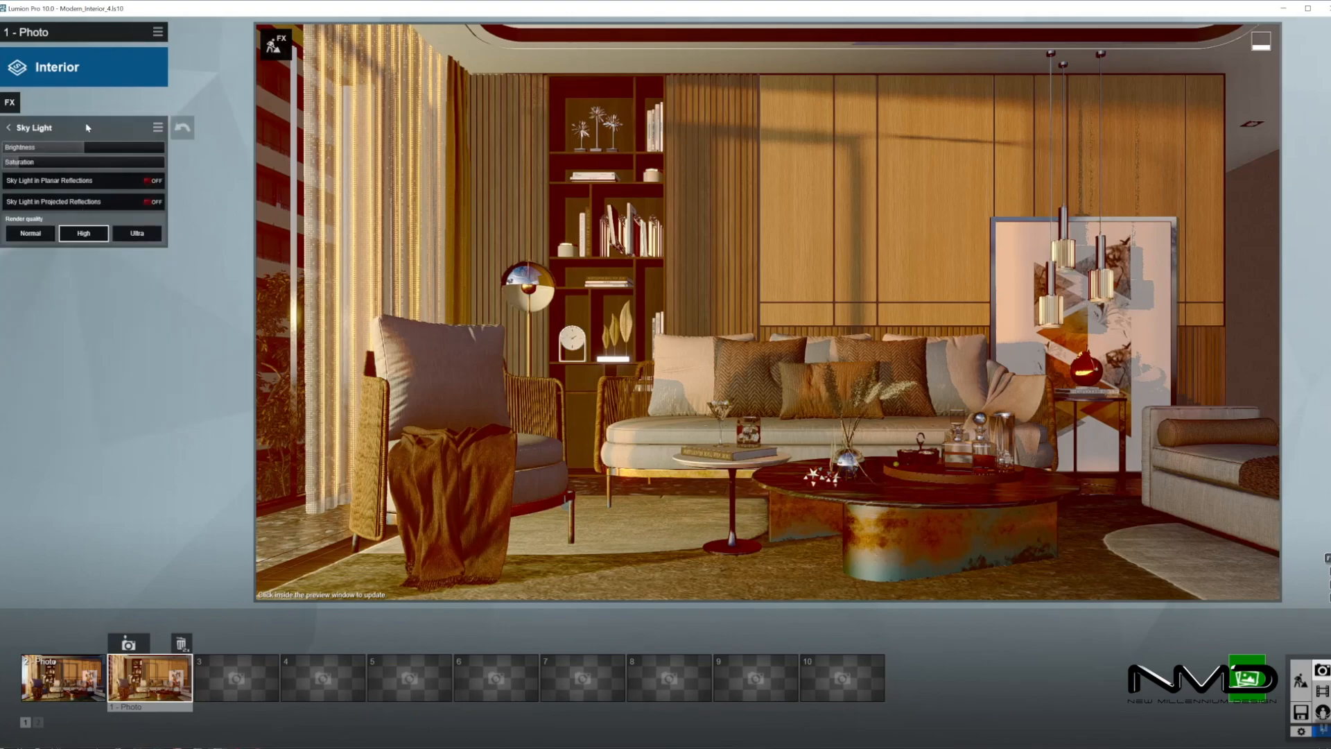
pyautogui.moveTo(76, 156); pyautogui.dragTo(153, 149)
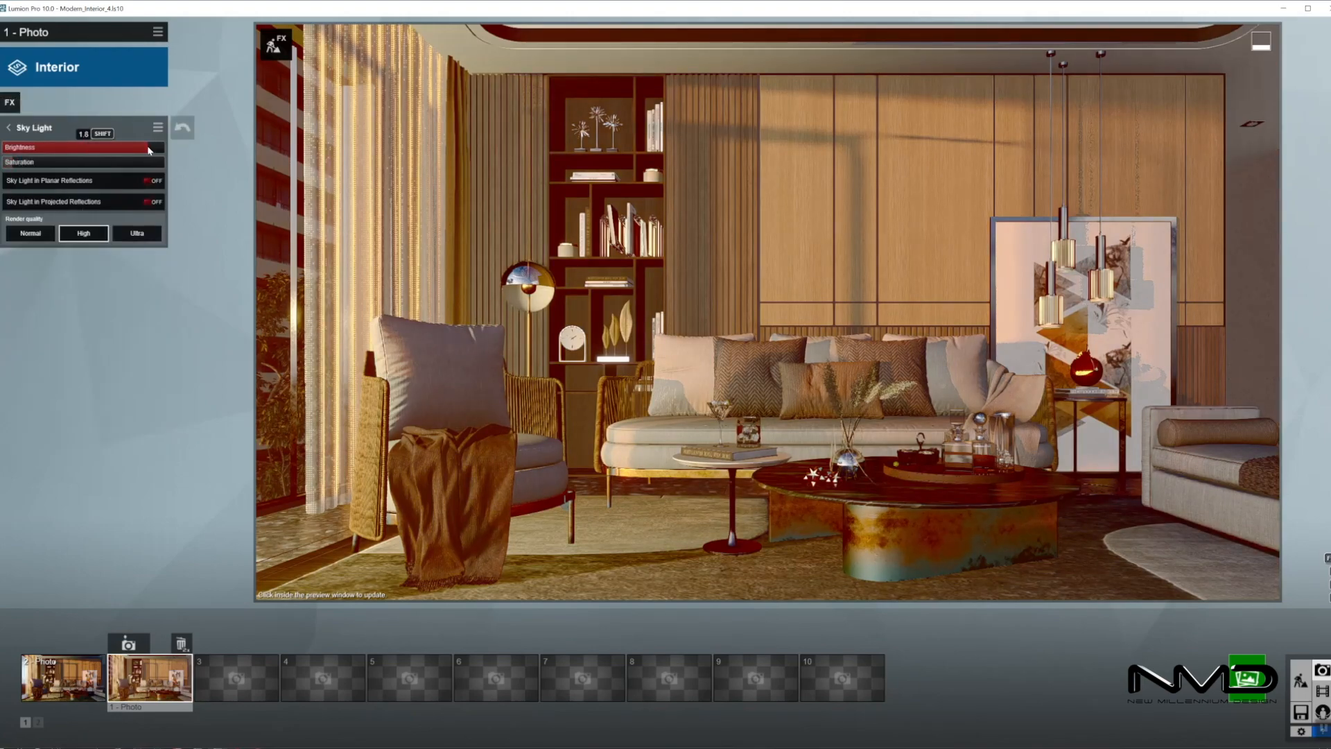
pyautogui.moveTo(149, 150); pyautogui.dragTo(59, 146)
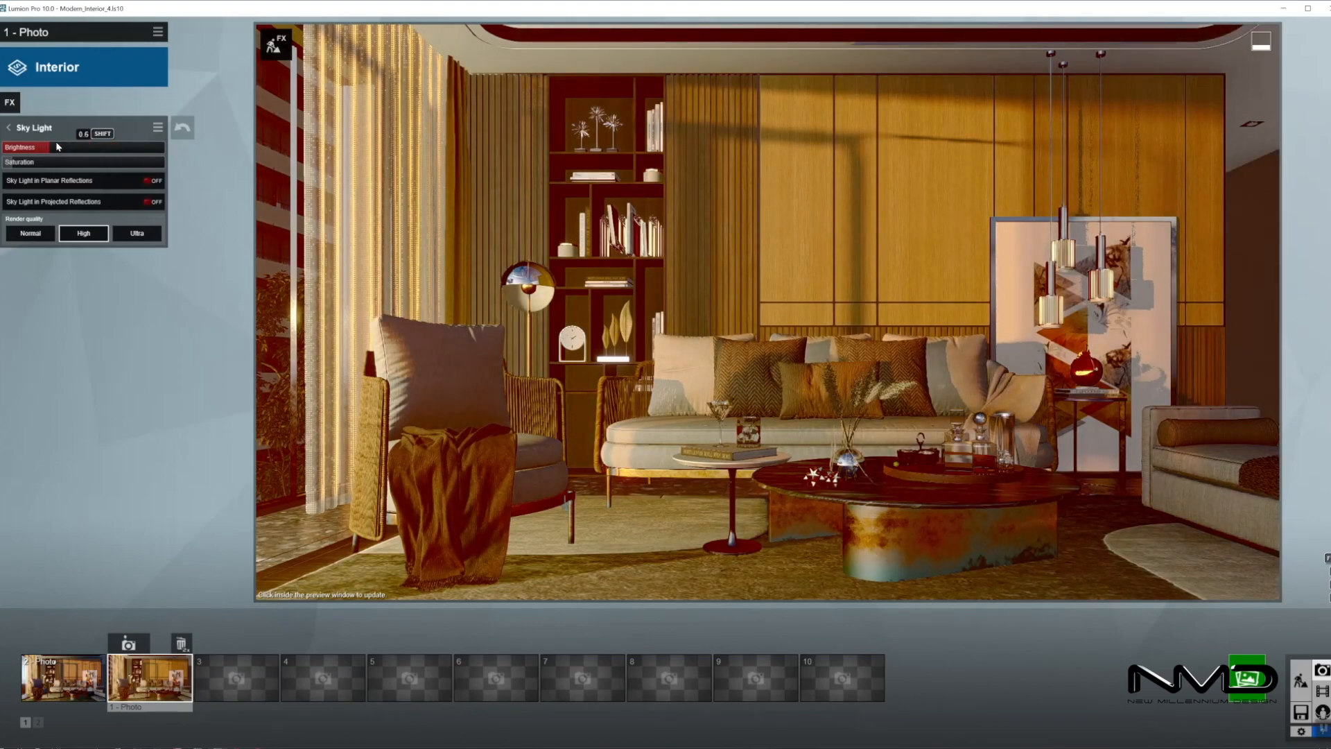
pyautogui.click(46, 181)
pyautogui.click(43, 202)
pyautogui.click(41, 234)
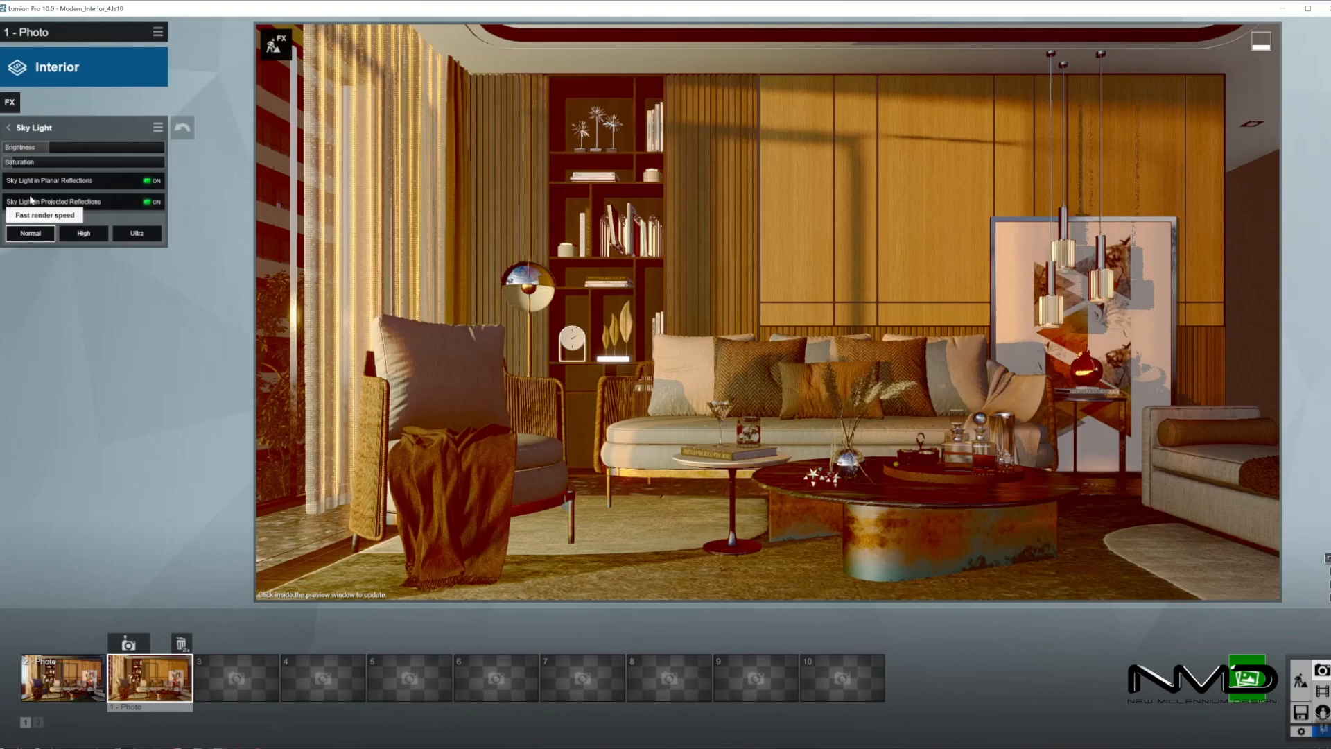
pyautogui.click(11, 129)
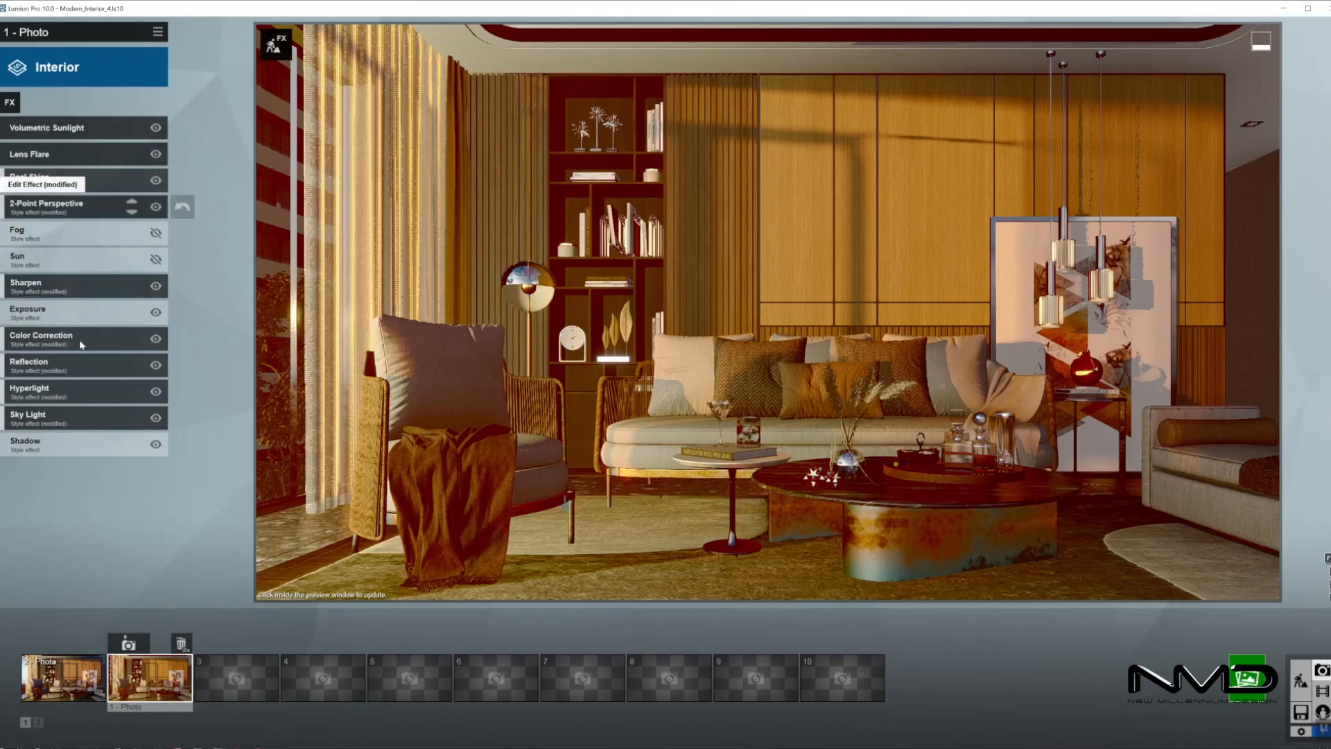
# In the Shadow effect, raise Coloring and Interior/Exterior near maximum and Omnishadow high, choose the Sharp shadow type, and turn soft shadows off
pyautogui.click(28, 444)
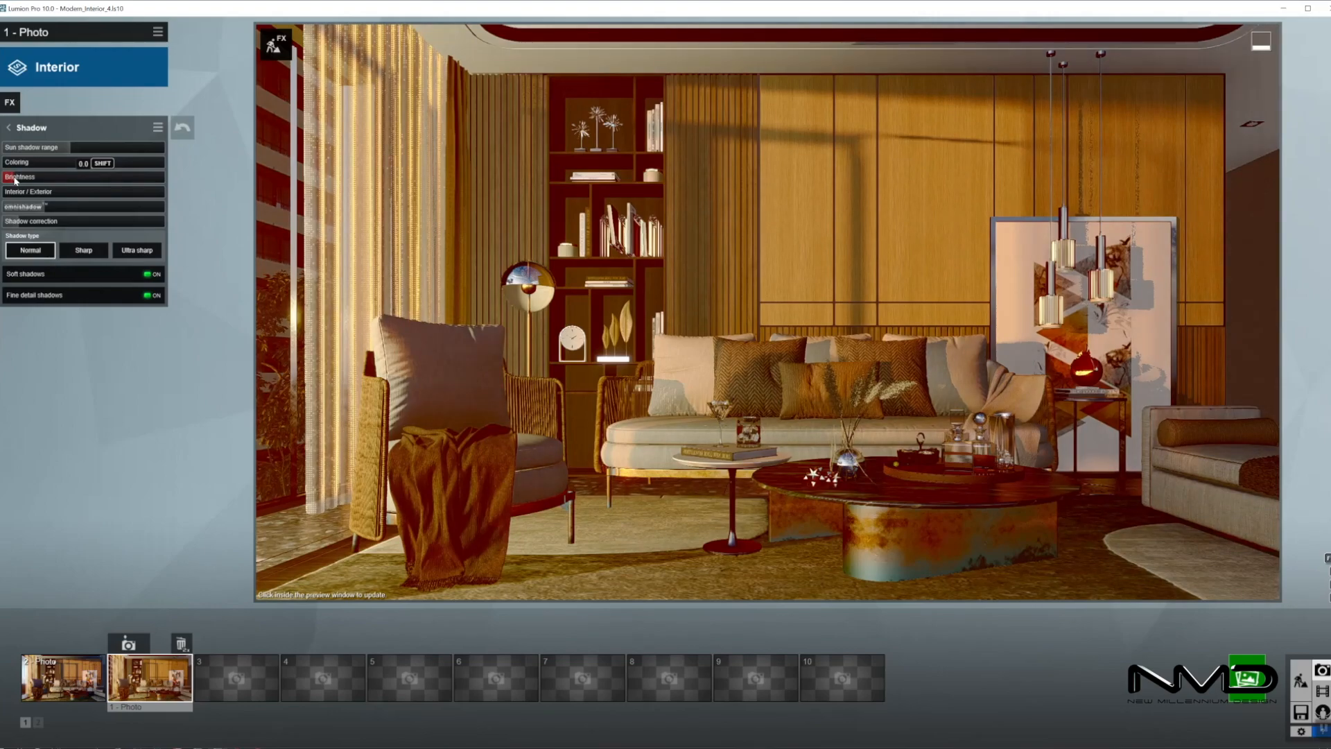
pyautogui.moveTo(54, 195); pyautogui.dragTo(152, 165)
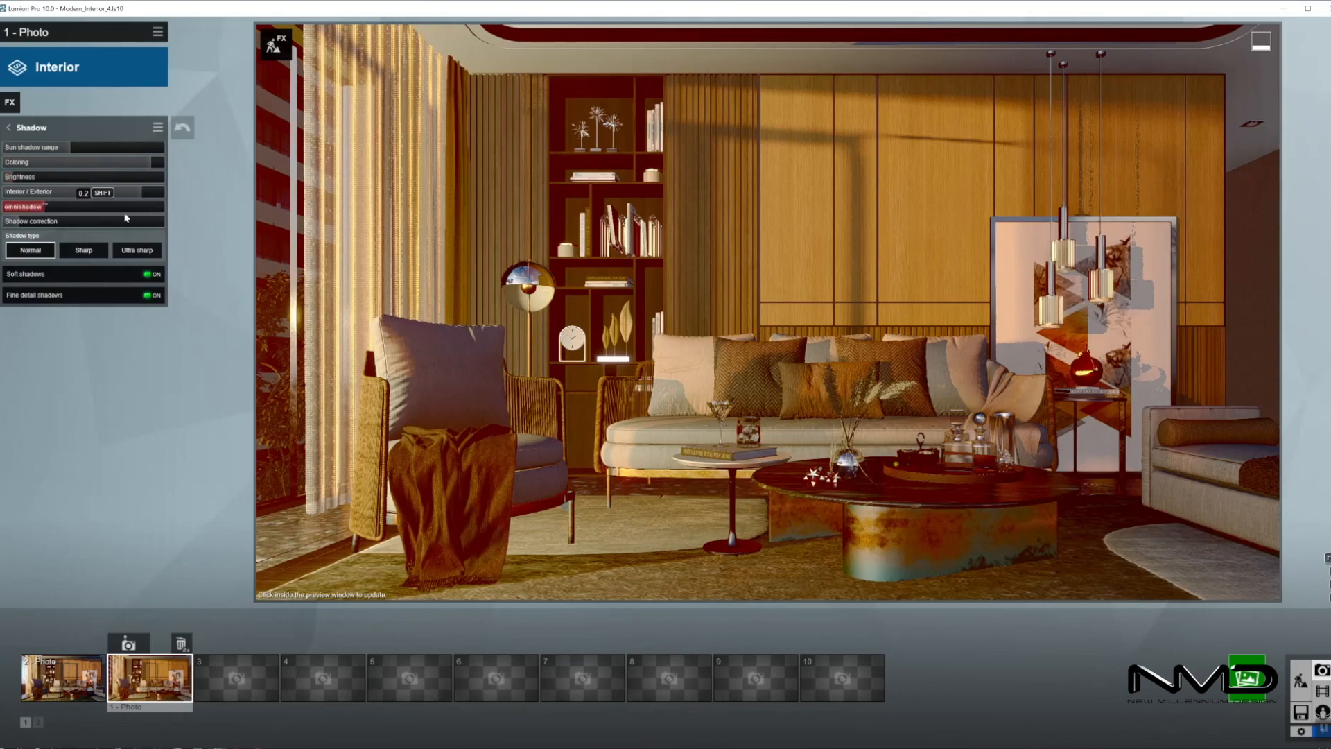
pyautogui.moveTo(141, 207); pyautogui.dragTo(131, 209)
pyautogui.click(151, 273)
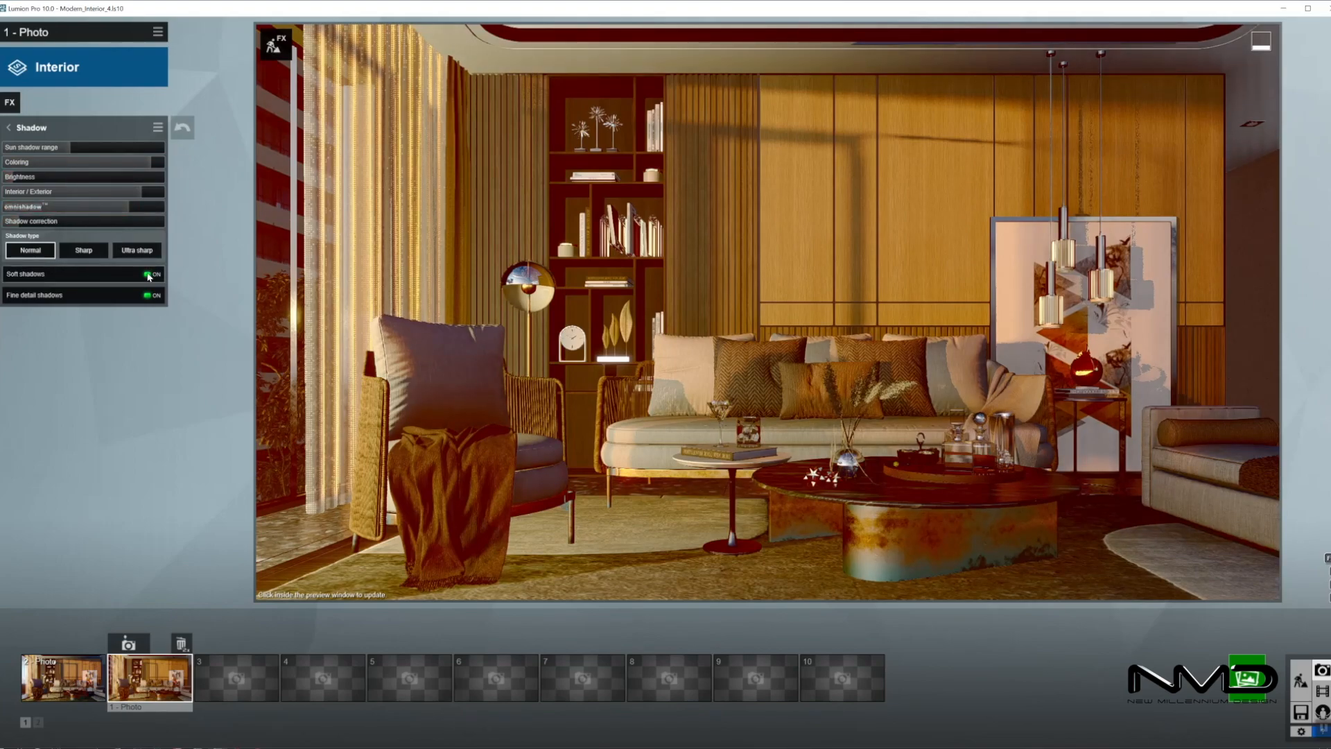
pyautogui.click(78, 254)
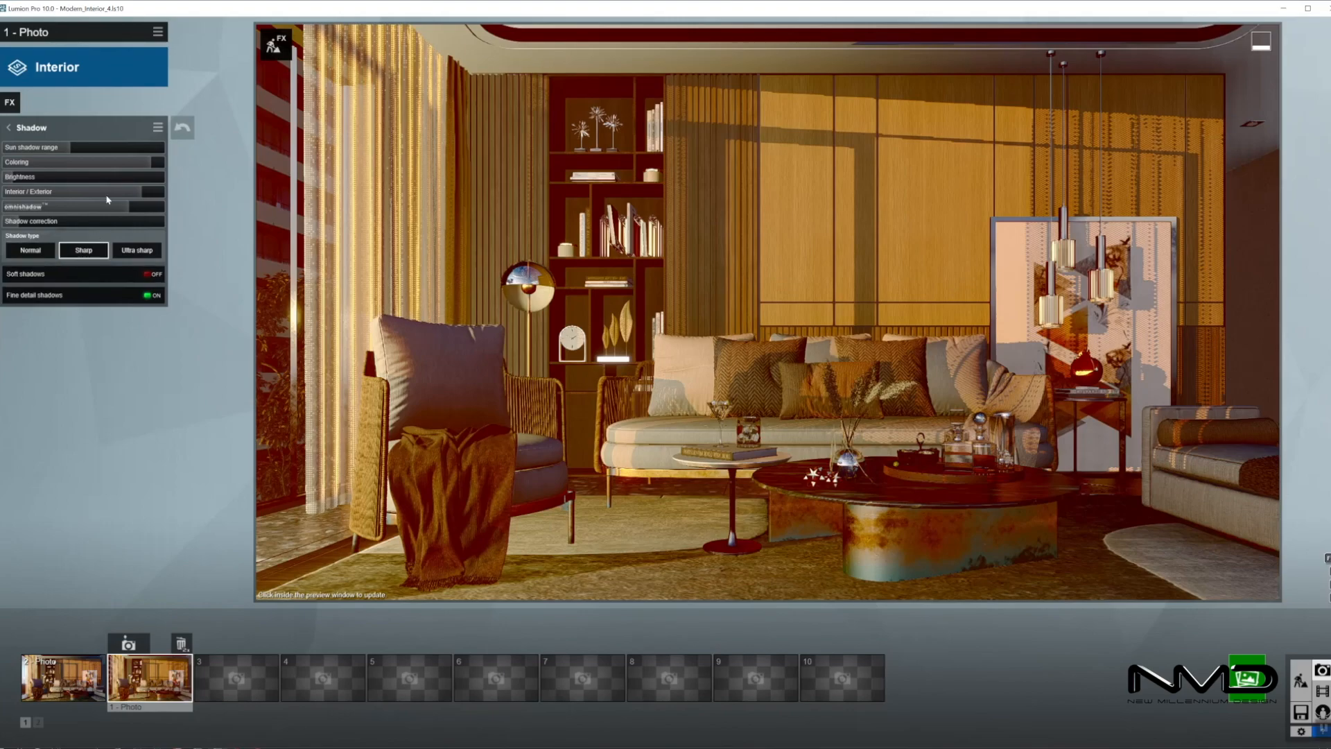
pyautogui.click(9, 129)
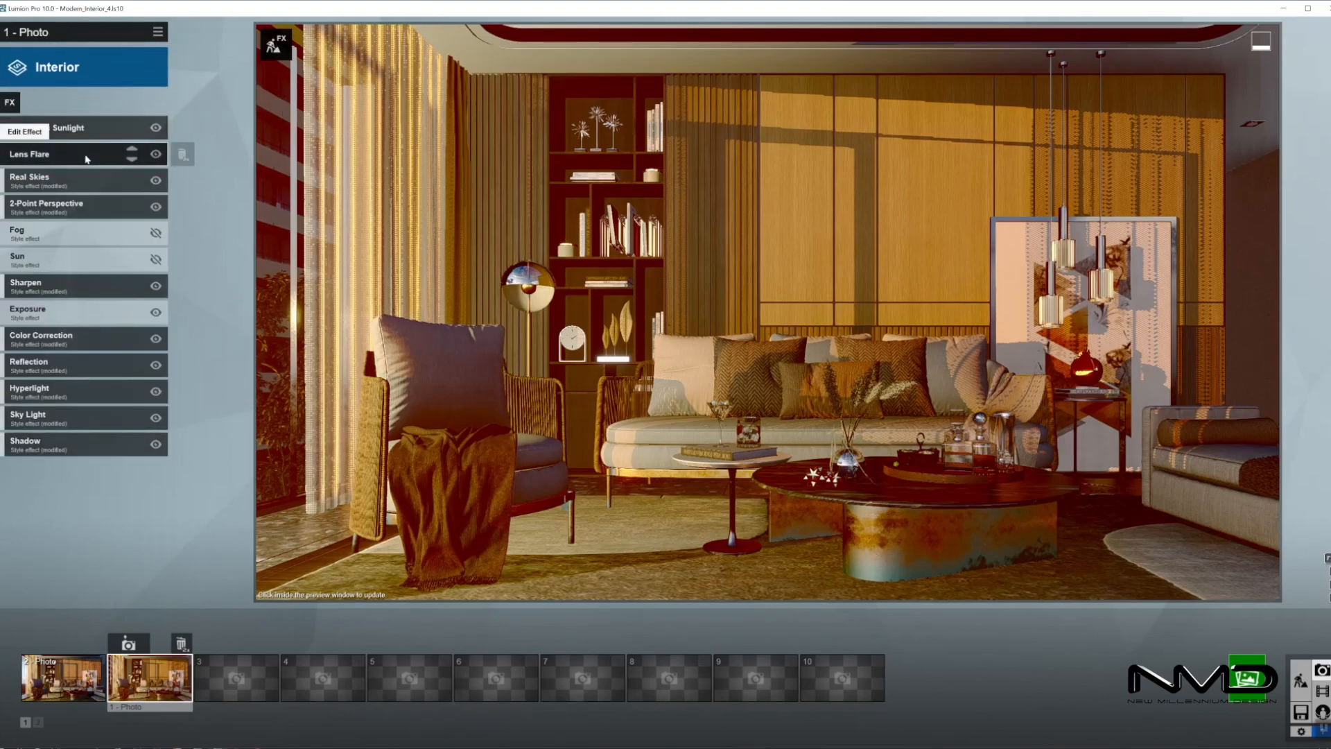
# Set the Volumetric Sunlight brightness to about 0.01 and compare the image with the effect disabled and enabled
pyautogui.click(89, 130)
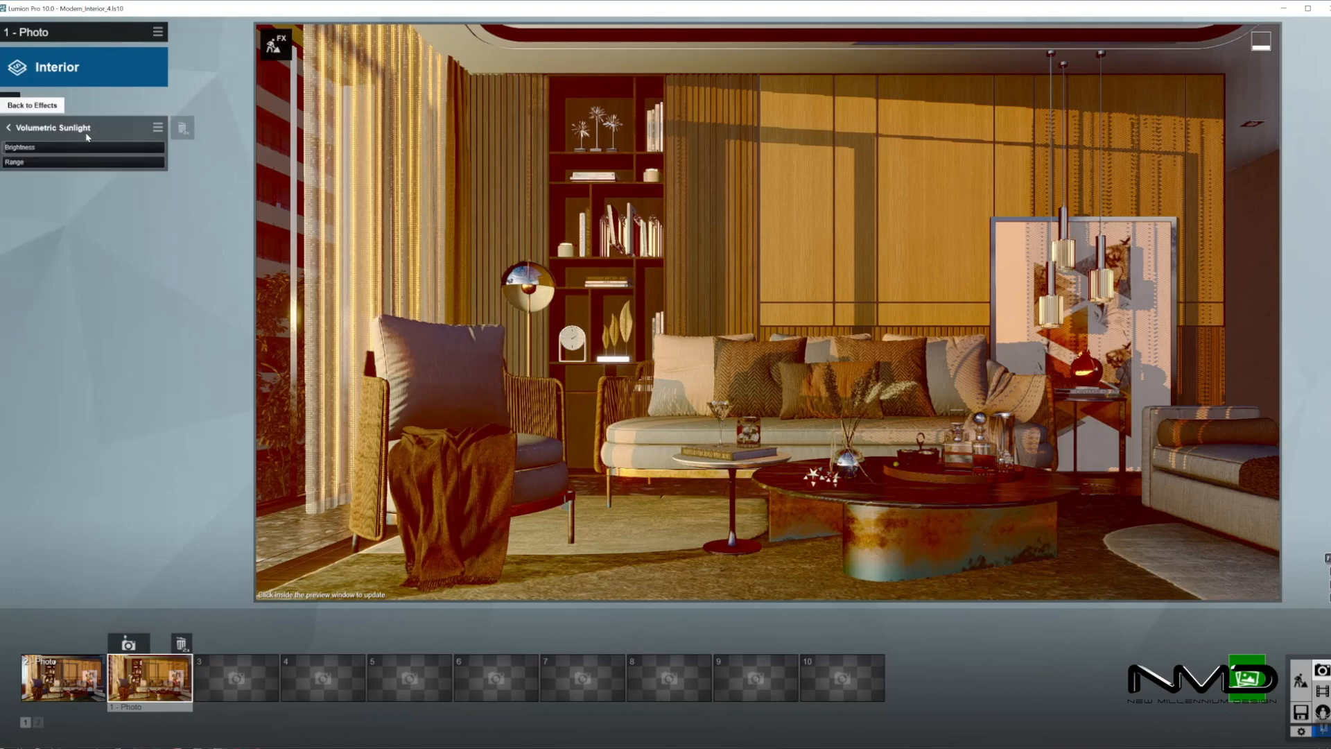
pyautogui.click(8, 147)
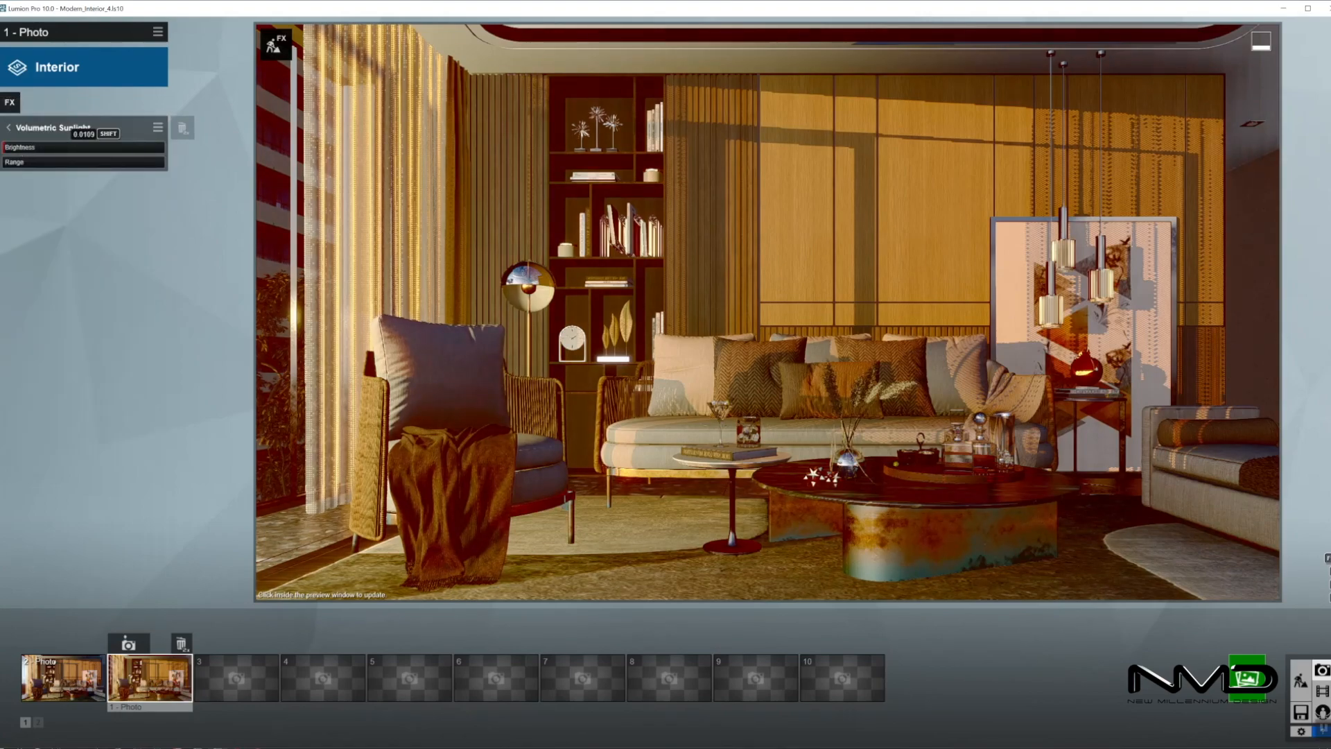
pyautogui.click(9, 128)
pyautogui.click(155, 128)
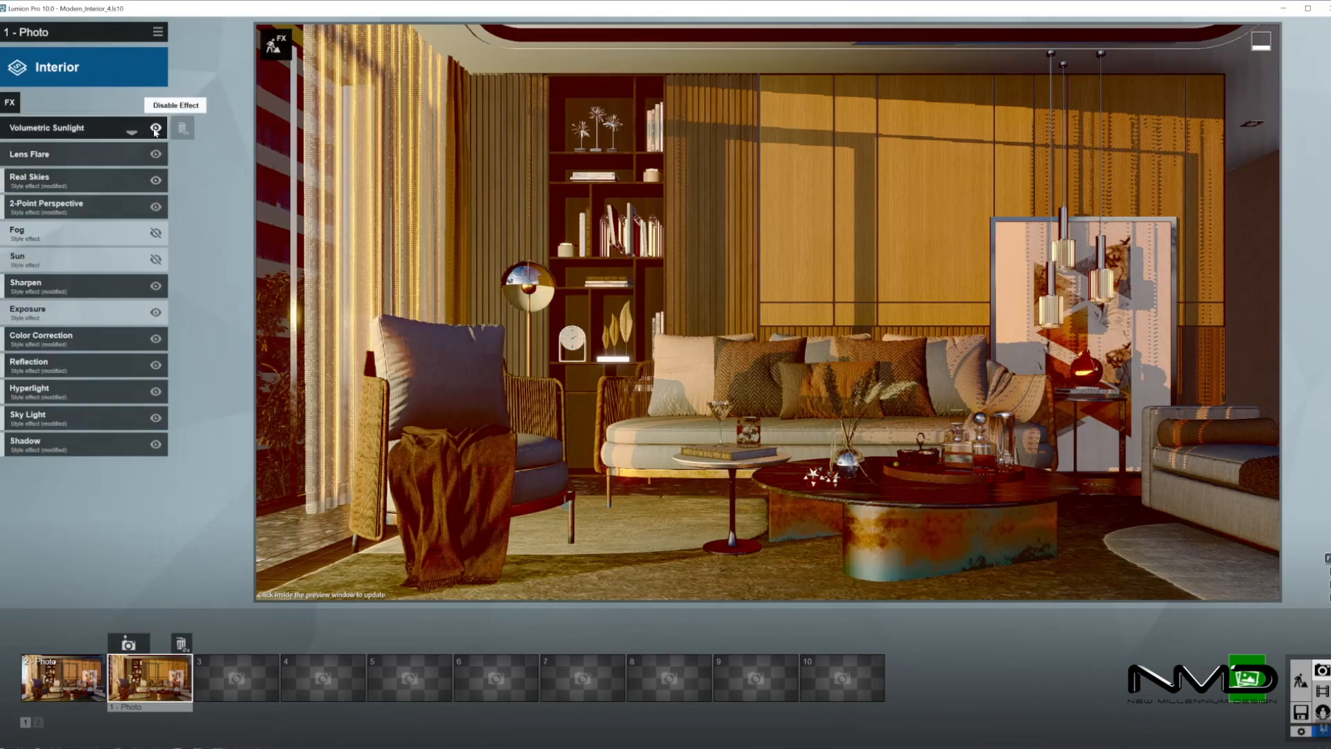
pyautogui.click(155, 129)
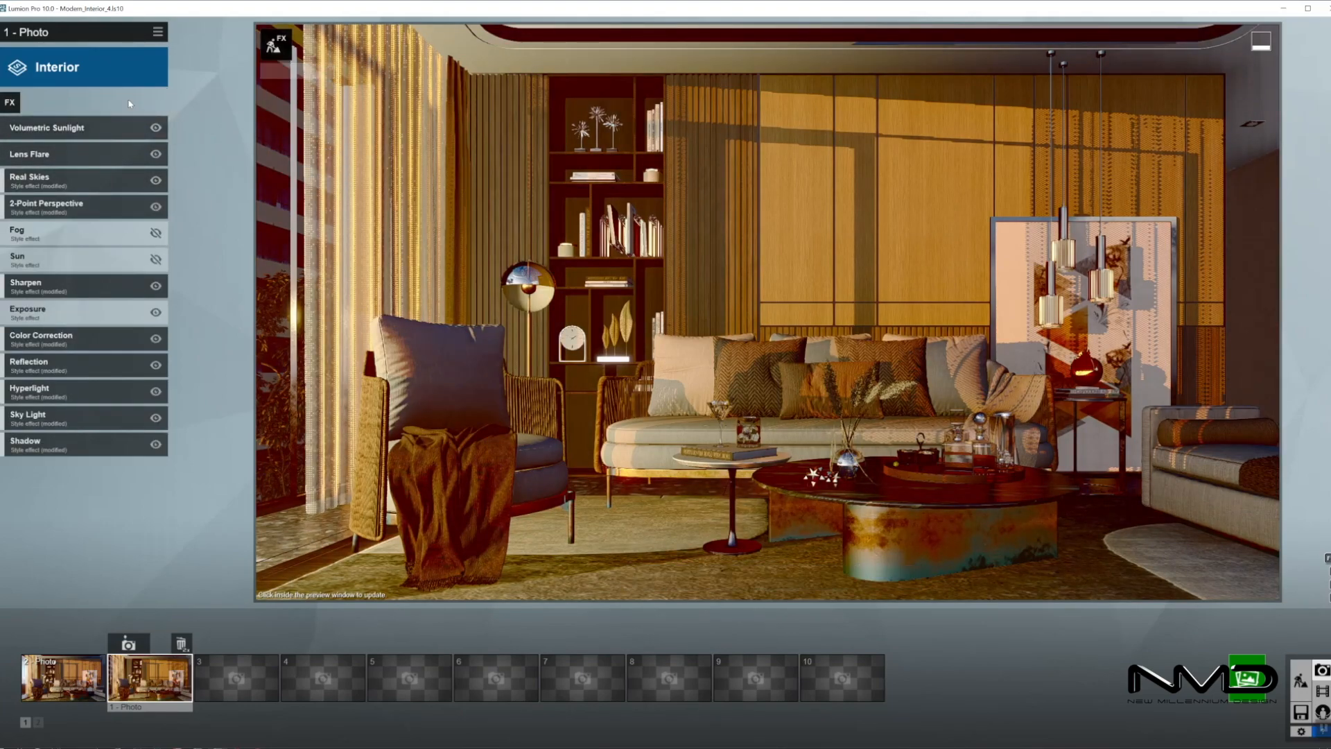
# Set the Lens Flare effect's master brightness to 0.1
pyautogui.click(96, 160)
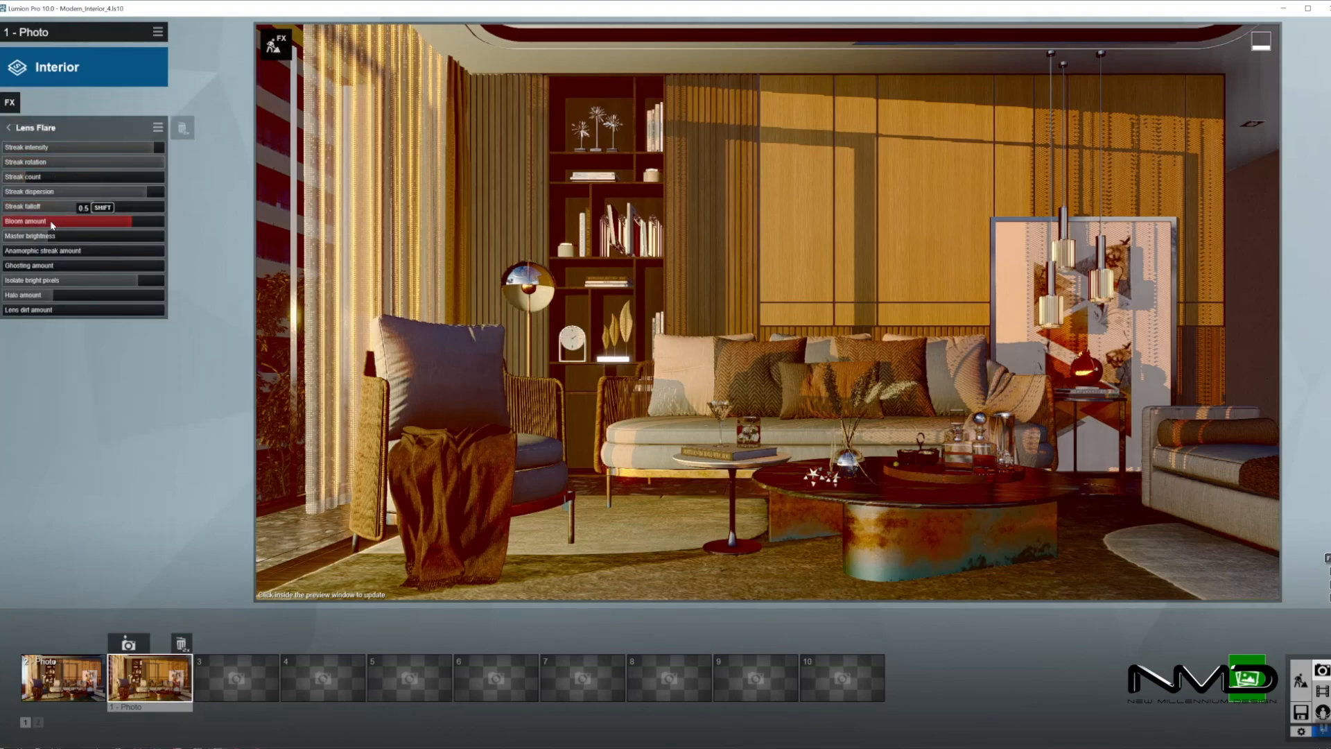
pyautogui.moveTo(35, 235); pyautogui.dragTo(39, 234)
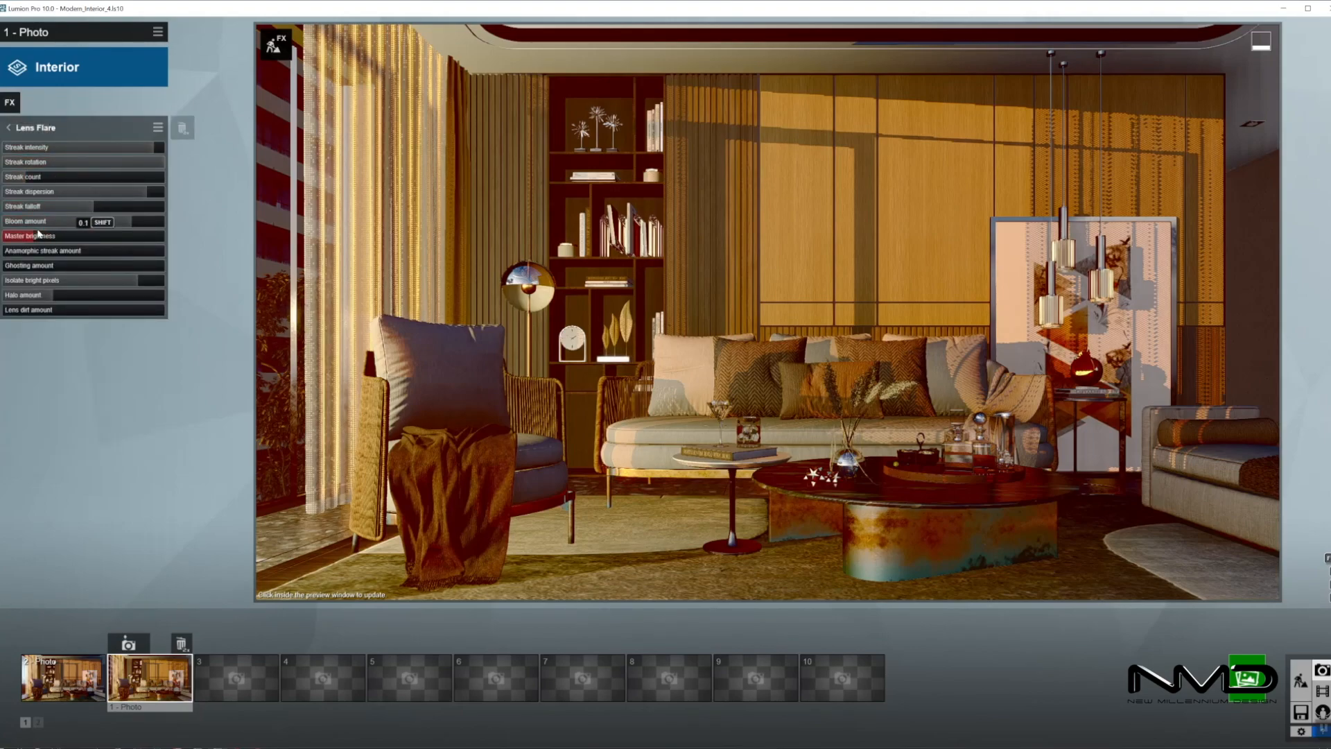
pyautogui.click(8, 128)
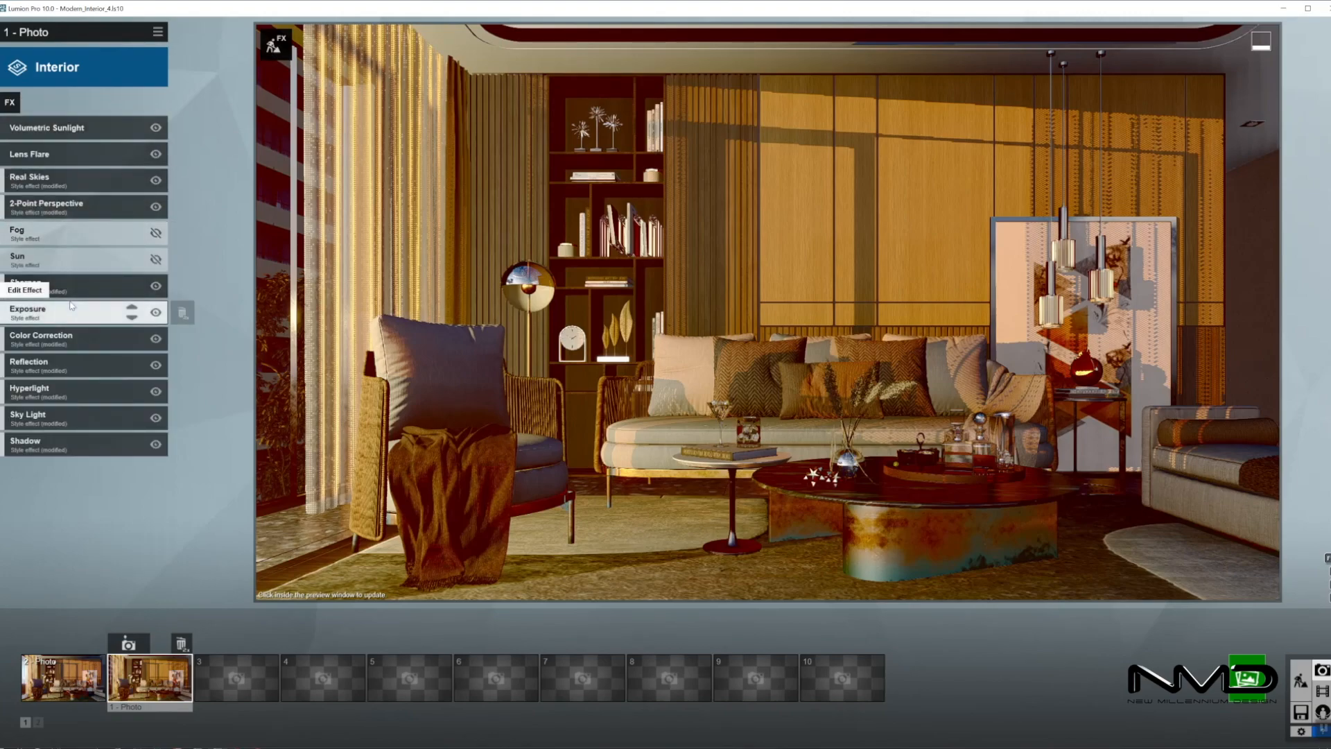
# Refresh the preview and set the Exposure effect to 0.7
pyautogui.click(749, 299)
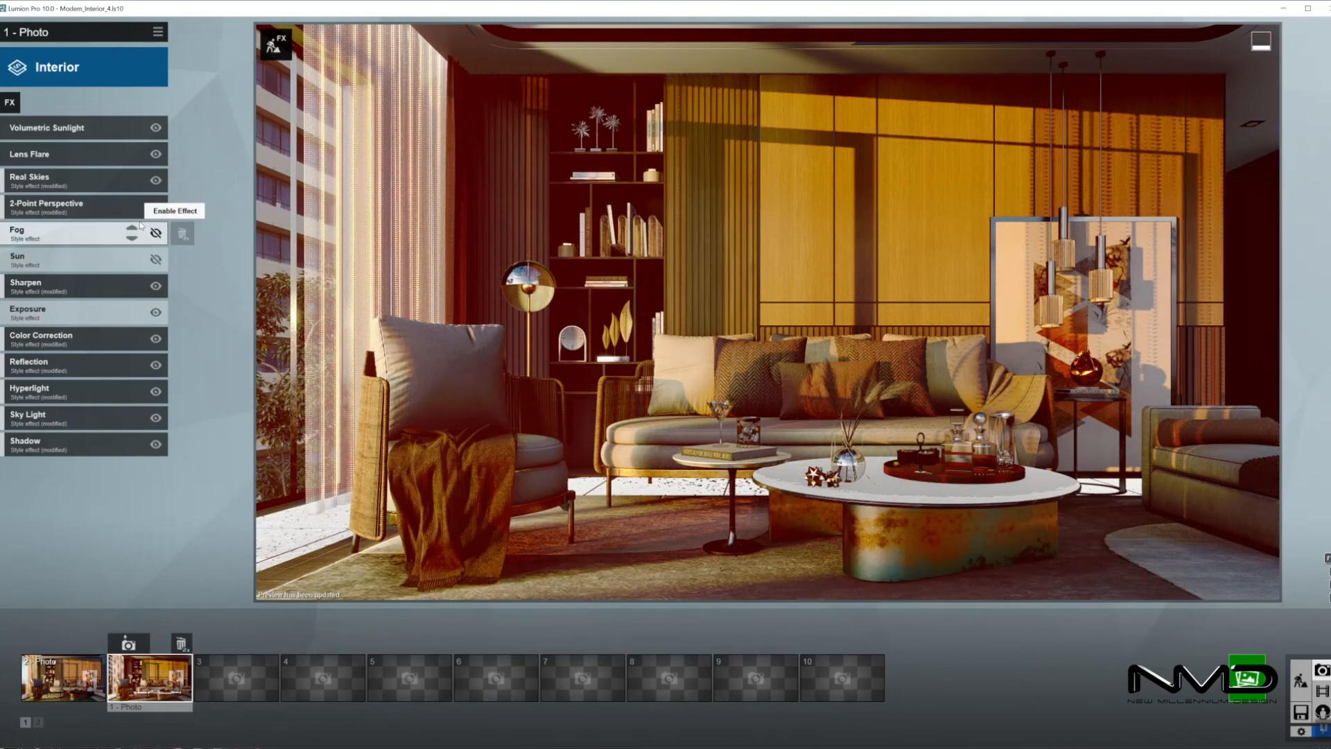
pyautogui.click(69, 306)
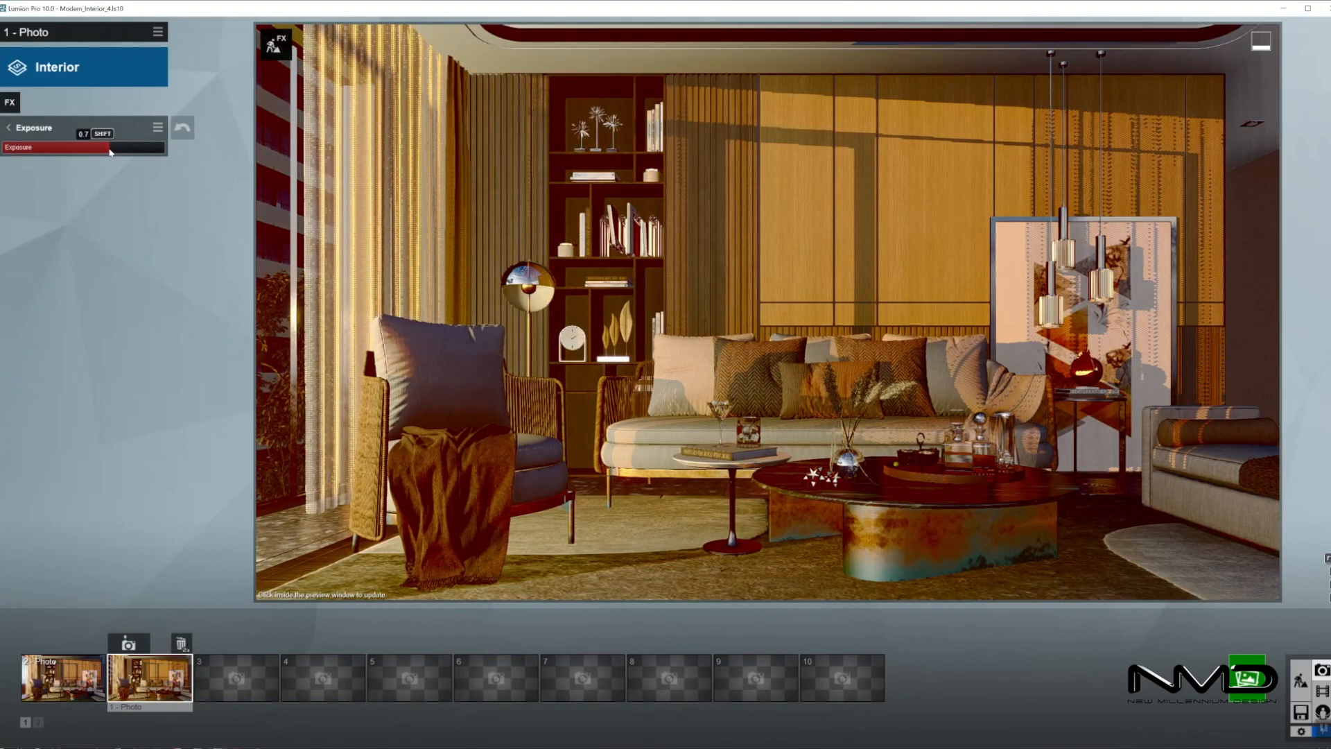
pyautogui.click(9, 128)
# In Color Correction, slightly lower the brightness and slightly raise the contrast, and refresh the preview with the Shadow settings open
pyautogui.click(71, 338)
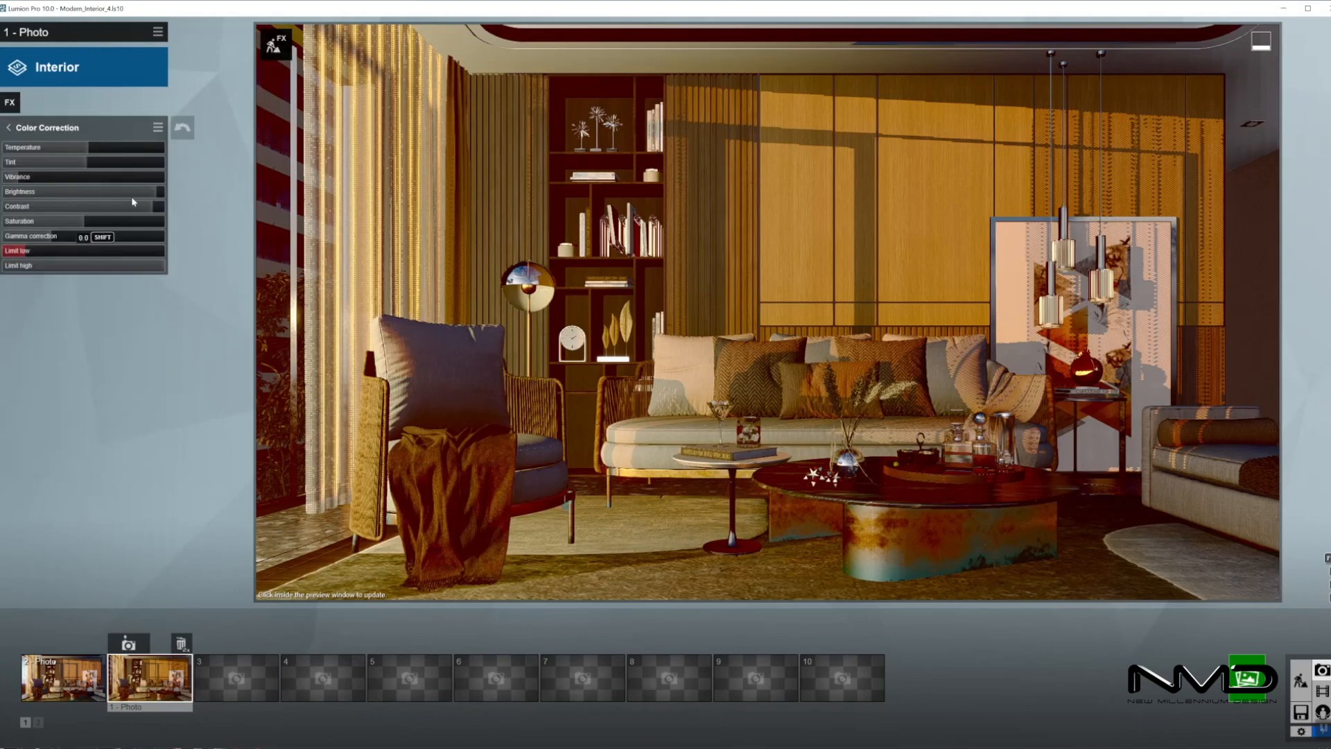
pyautogui.moveTo(159, 196)
pyautogui.mouseDown()
pyautogui.moveTo(173, 198)
pyautogui.moveTo(155, 194)
pyautogui.mouseUp()
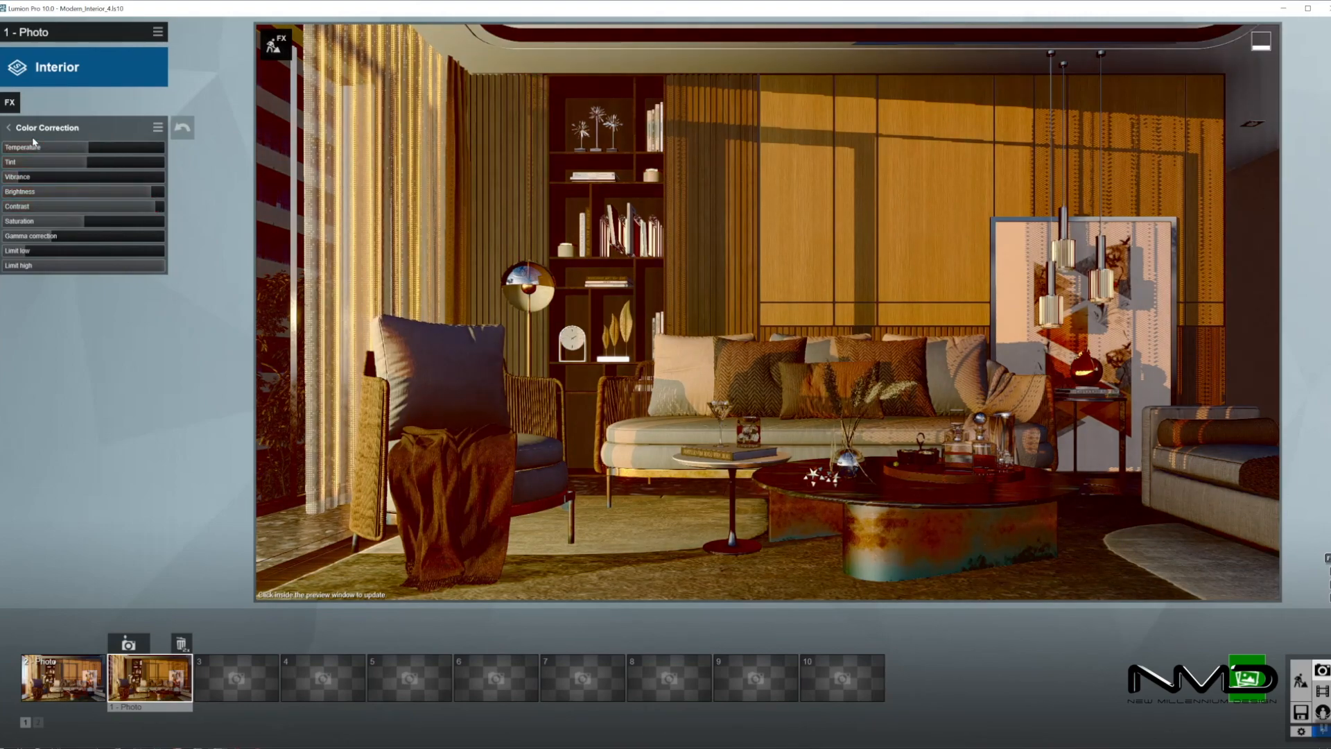
pyautogui.click(8, 127)
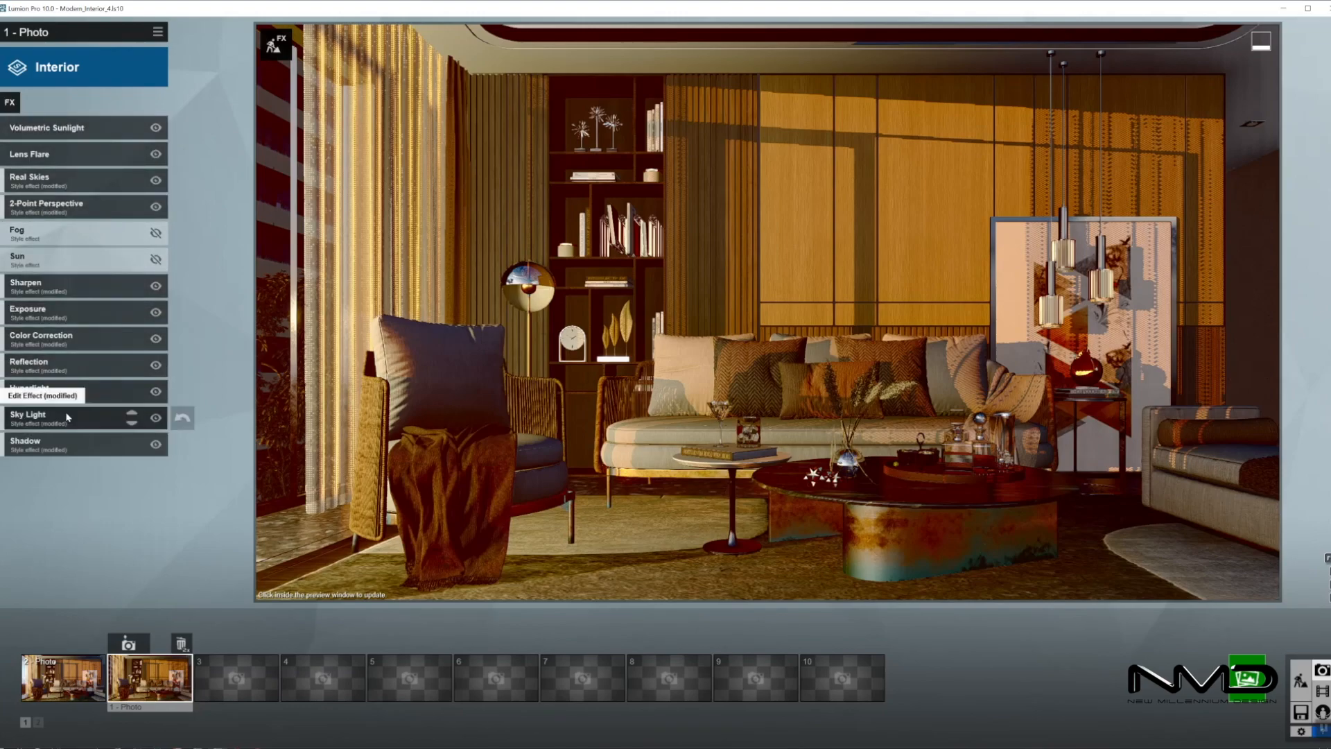
pyautogui.click(27, 443)
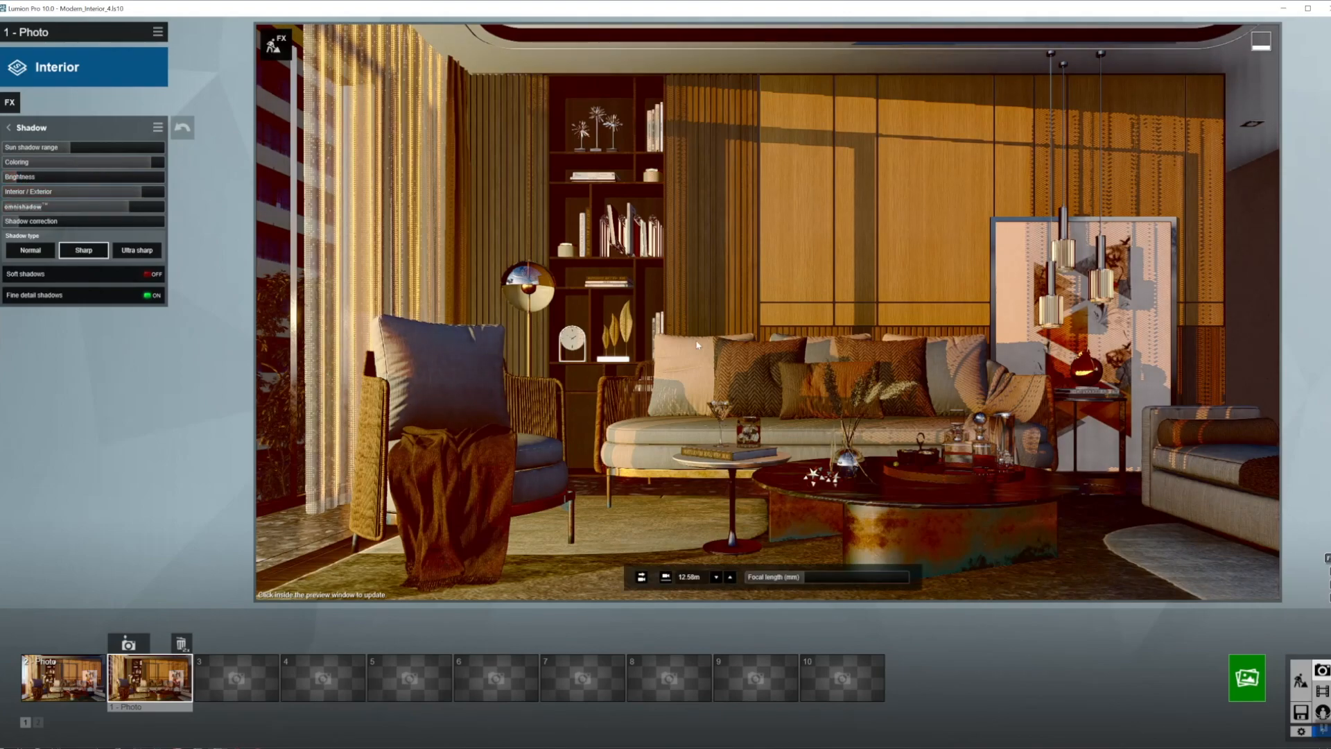
pyautogui.click(724, 304)
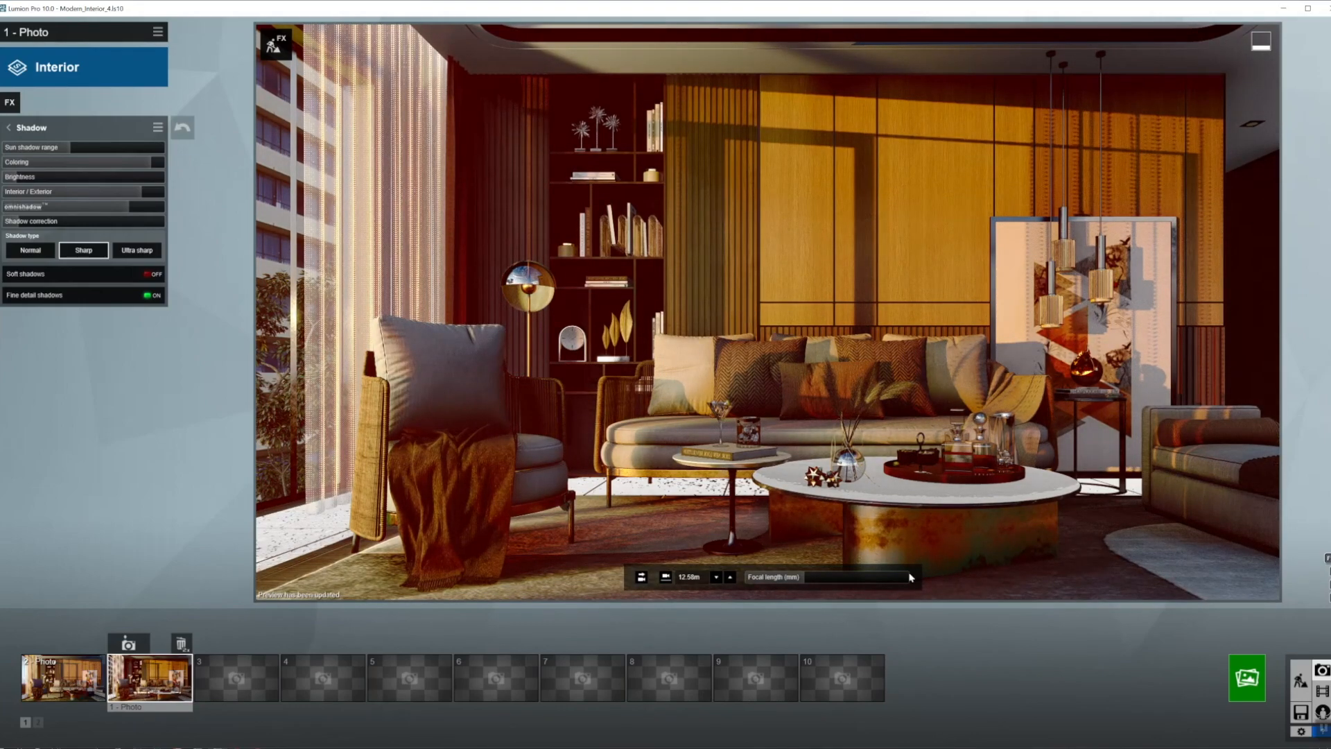
# Switch to Photoshop and bring the specular pass into the Modern_Interior_6 render as a new aligned layer
pyautogui.moveTo(1324, 728)
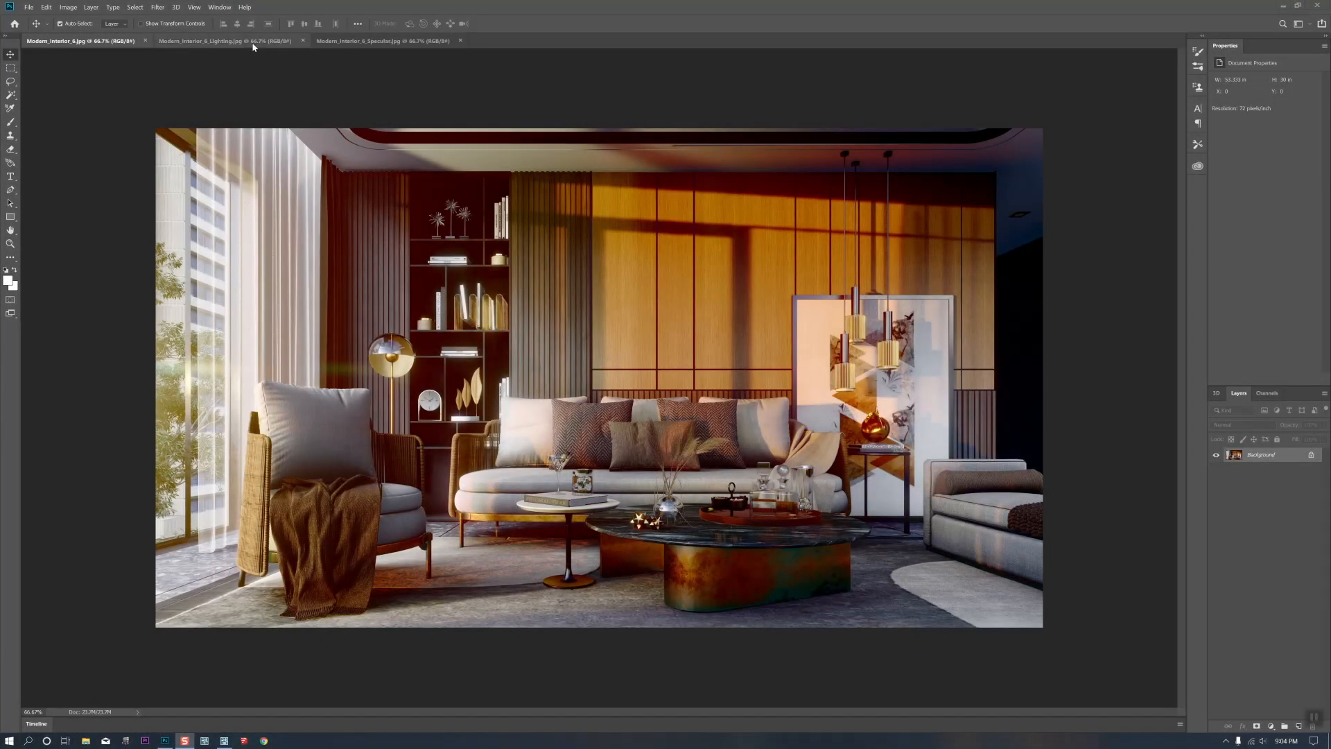
pyautogui.click(253, 43)
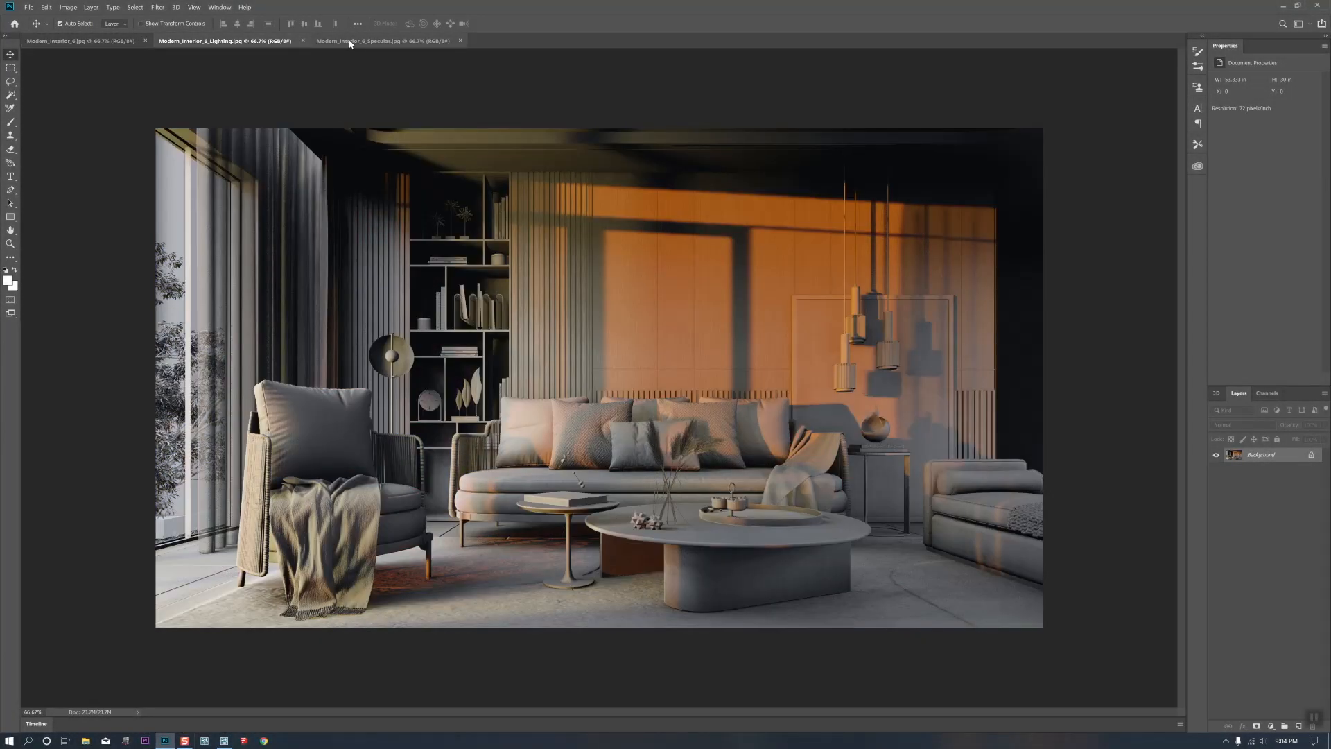
pyautogui.click(350, 43)
pyautogui.moveTo(115, 59); pyautogui.dragTo(683, 375)
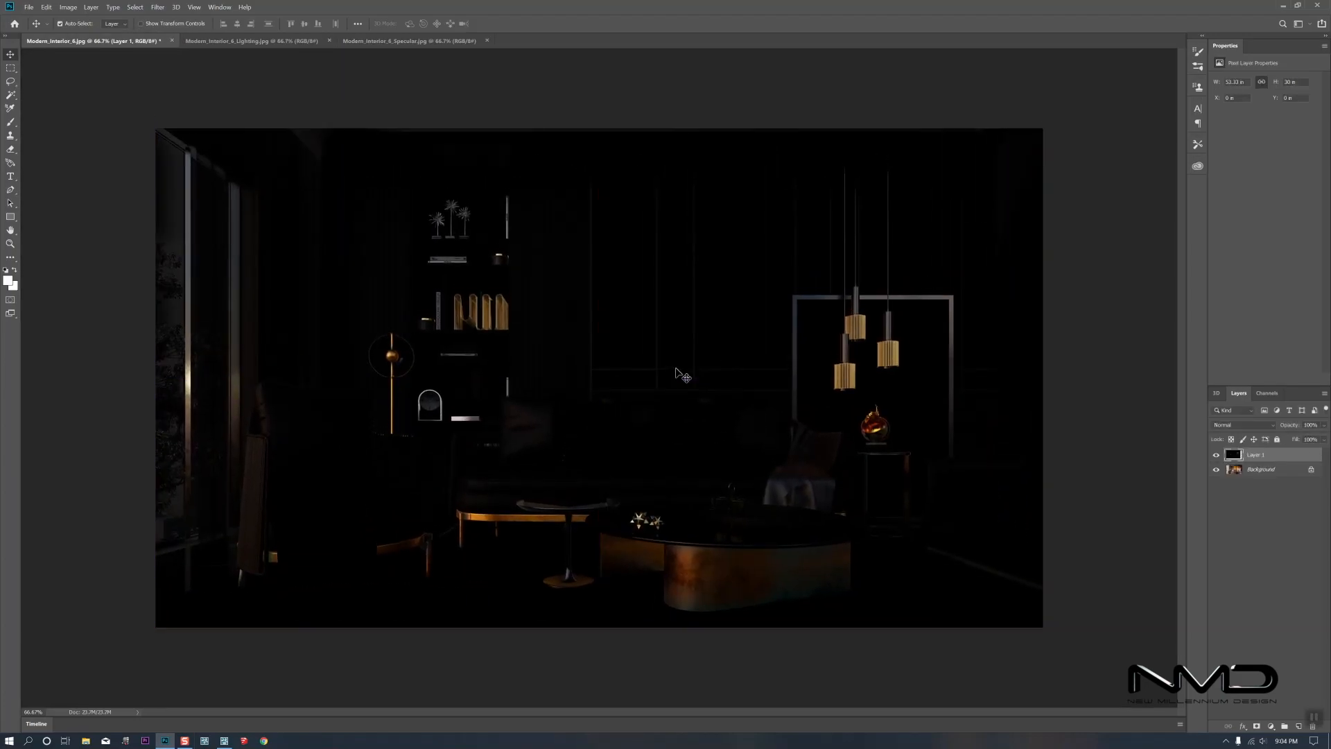
# Duplicate the Background layer and set the specular layer's blend mode to Screen
pyautogui.click(1236, 426)
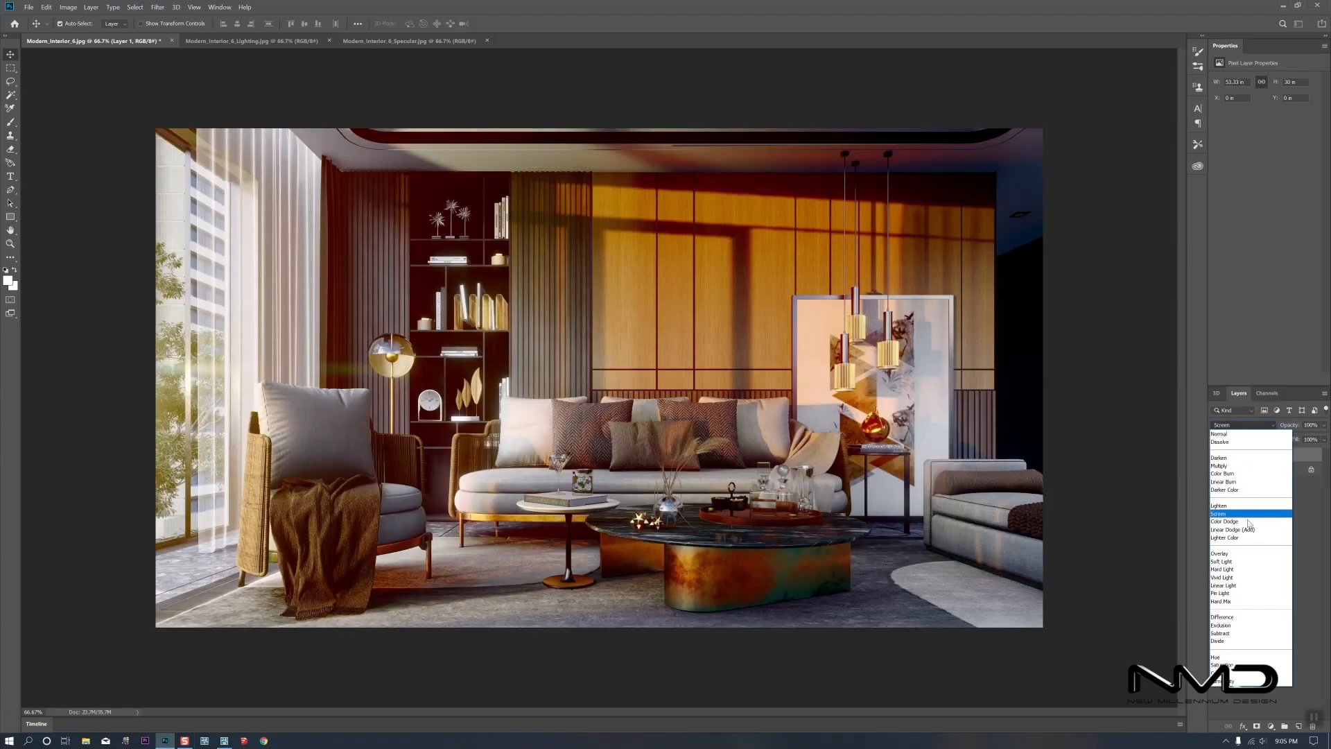
pyautogui.click(1315, 522)
pyautogui.moveTo(1286, 472); pyautogui.dragTo(1298, 726)
pyautogui.click(1257, 455)
pyautogui.click(1242, 425)
pyautogui.click(1234, 514)
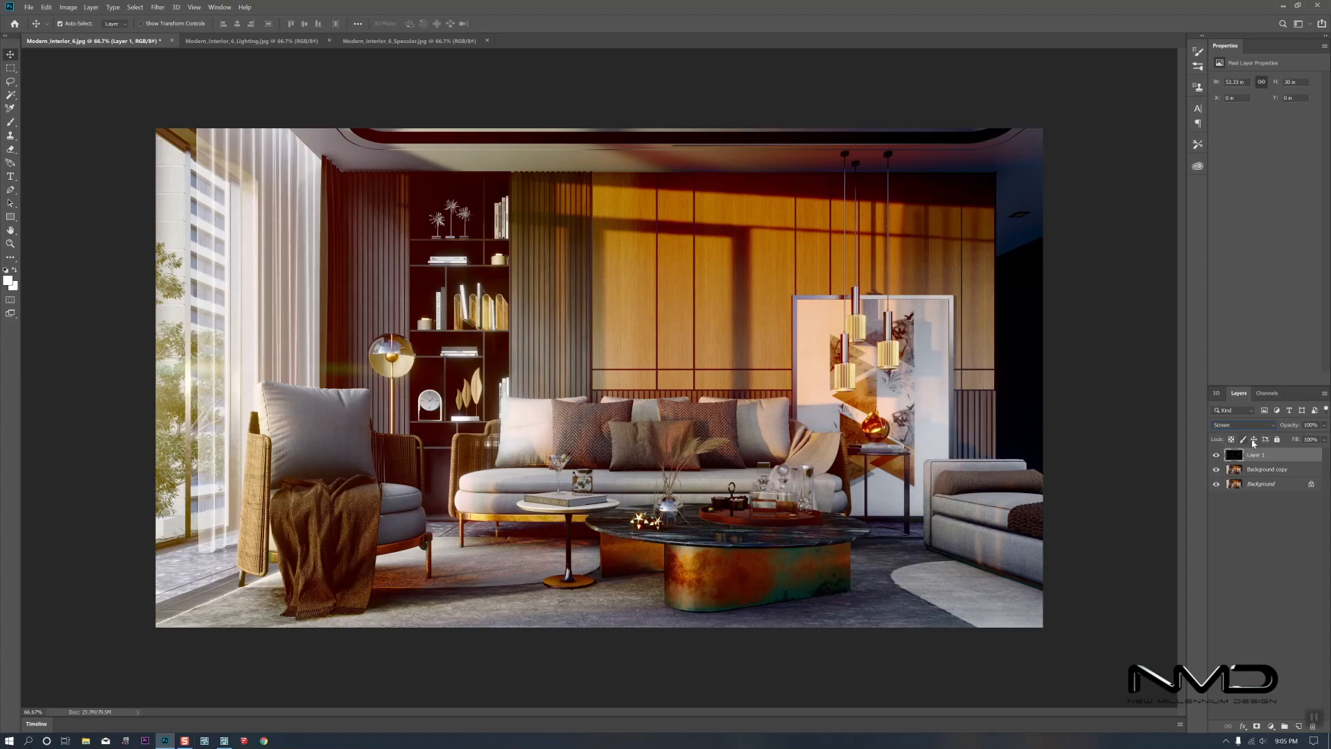
# Fine-tune the specular layer's opacity while comparing it hidden and shown, and merge it with the Background copy layer
pyautogui.click(1323, 426)
pyautogui.click(1217, 456)
pyautogui.click(1217, 456)
pyautogui.click(1325, 425)
pyautogui.rightClick(1262, 474)
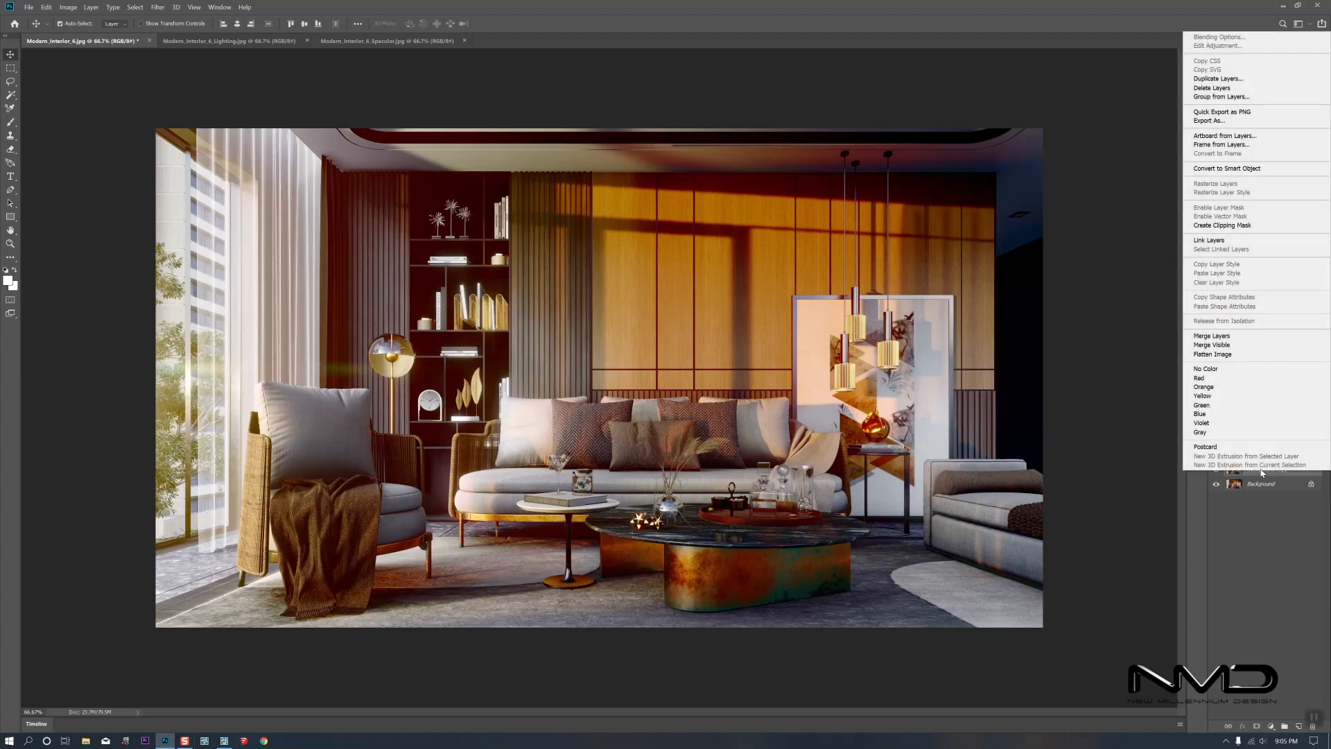
pyautogui.click(1223, 336)
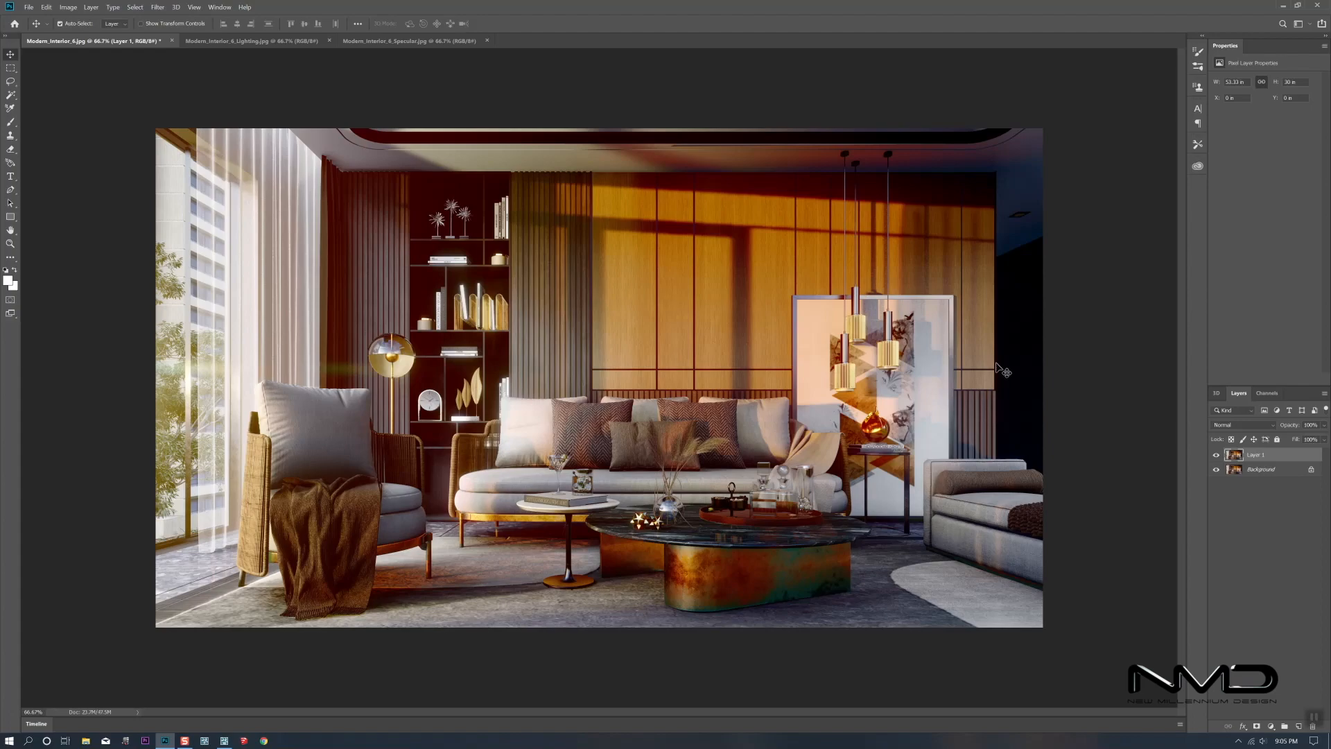
# Bring the lighting pass into the Modern_Interior_6 render as a new layer and set its blend mode to Soft Light
pyautogui.click(253, 42)
pyautogui.moveTo(161, 80); pyautogui.dragTo(710, 355)
pyautogui.click(1252, 426)
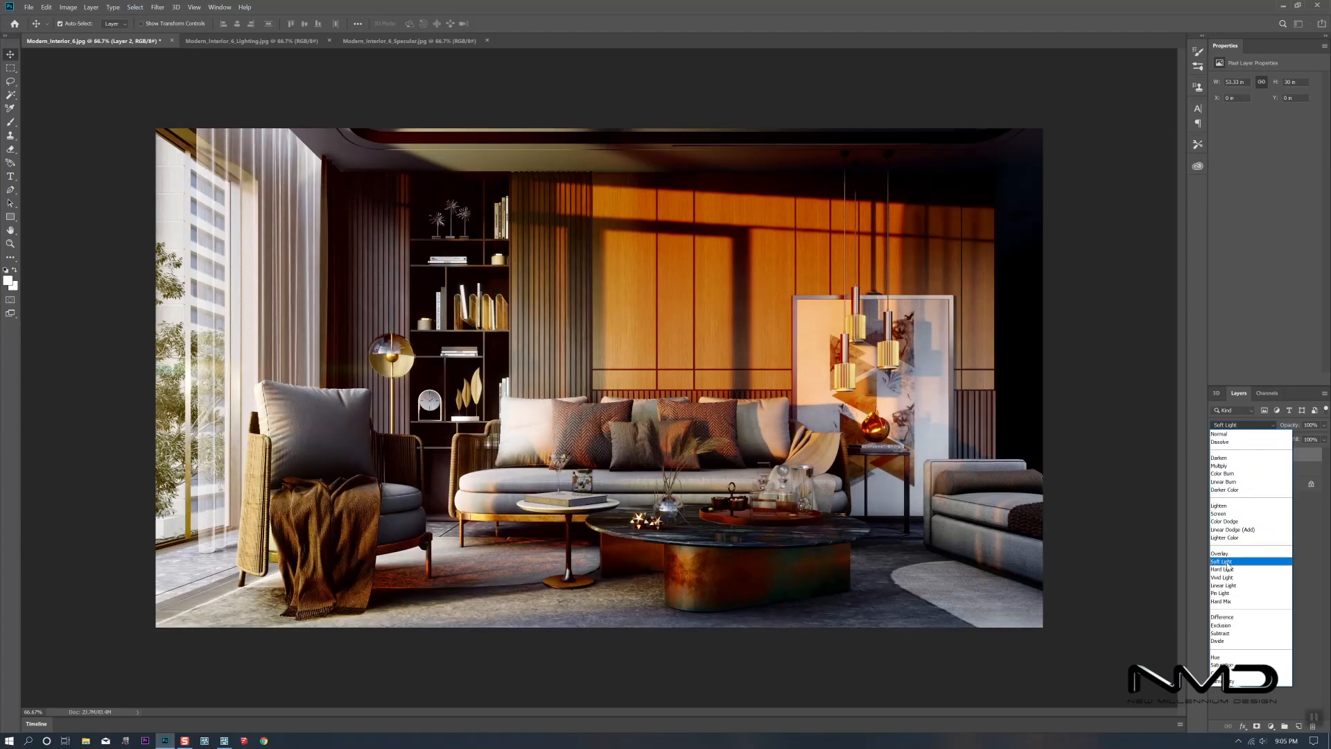
pyautogui.click(1227, 562)
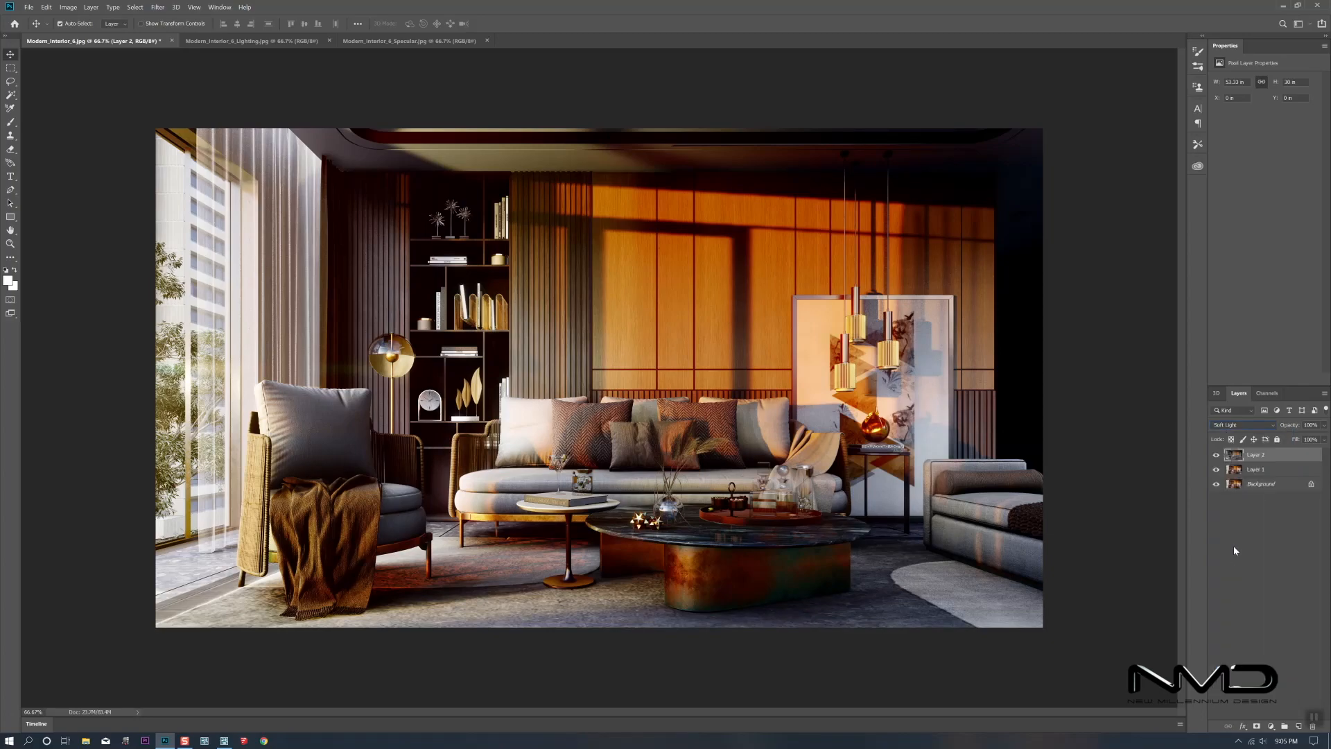
# Lower the lighting layer's opacity to about 30% and compare the image with that layer hidden and shown
pyautogui.click(1323, 426)
pyautogui.moveTo(1324, 438); pyautogui.dragTo(1294, 441)
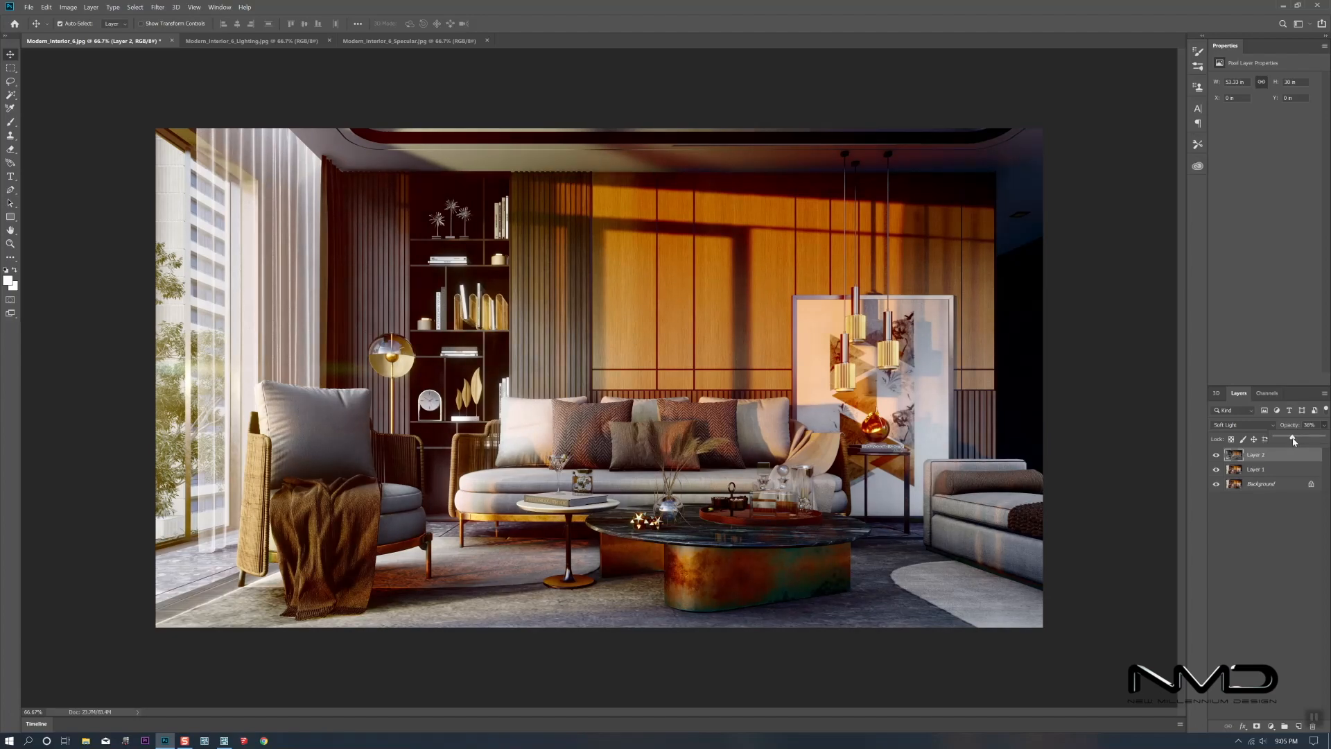
pyautogui.click(1216, 456)
pyautogui.click(1217, 456)
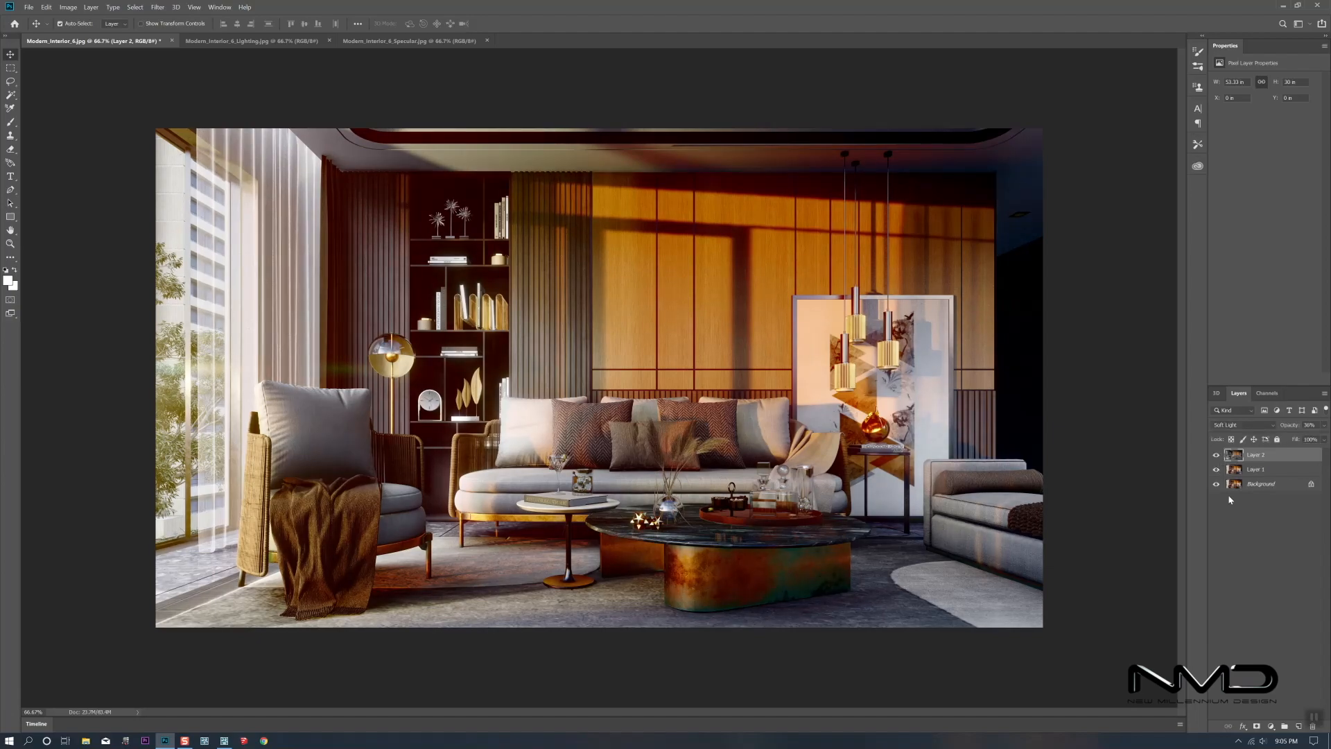
# Merge the lighting layer with Layer 1 below it and compare the merged layer against the original Background
pyautogui.click(1269, 473)
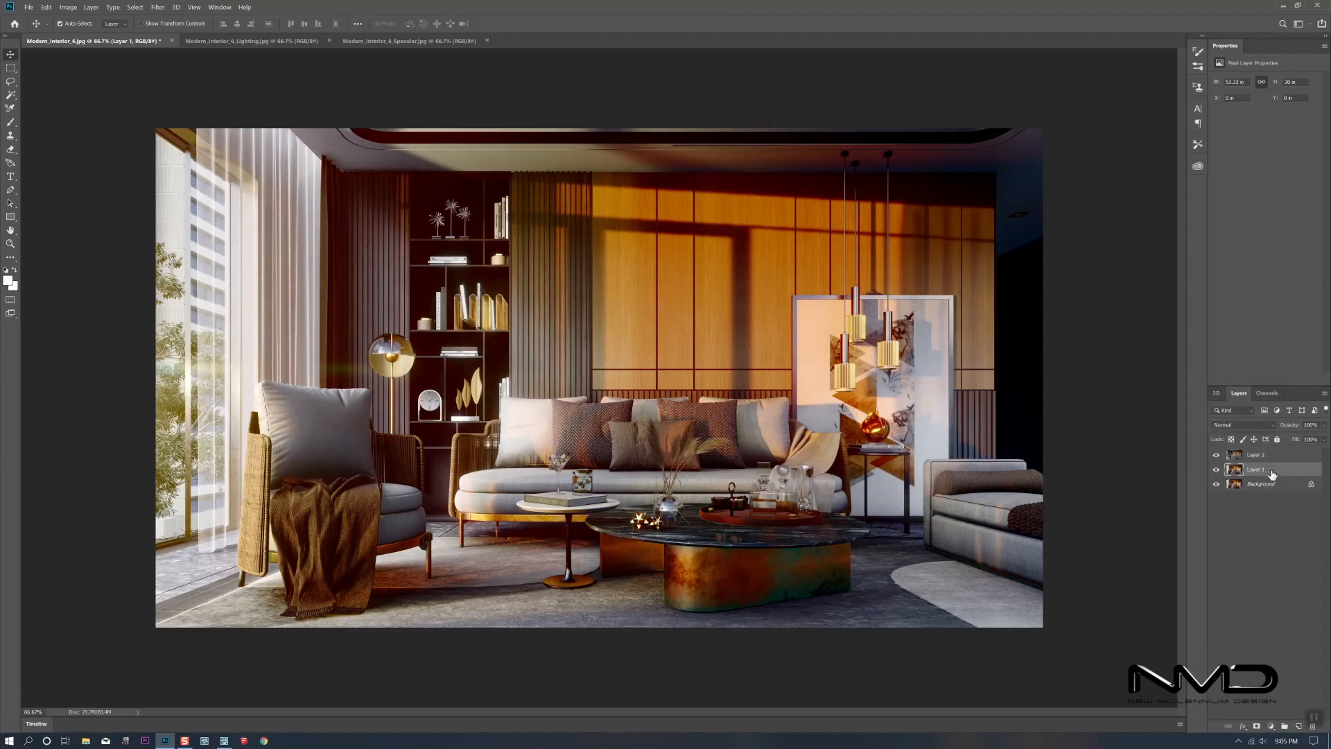
pyautogui.keyDown('shift'); pyautogui.click(1267, 455); pyautogui.keyUp('shift')
pyautogui.rightClick(1266, 454)
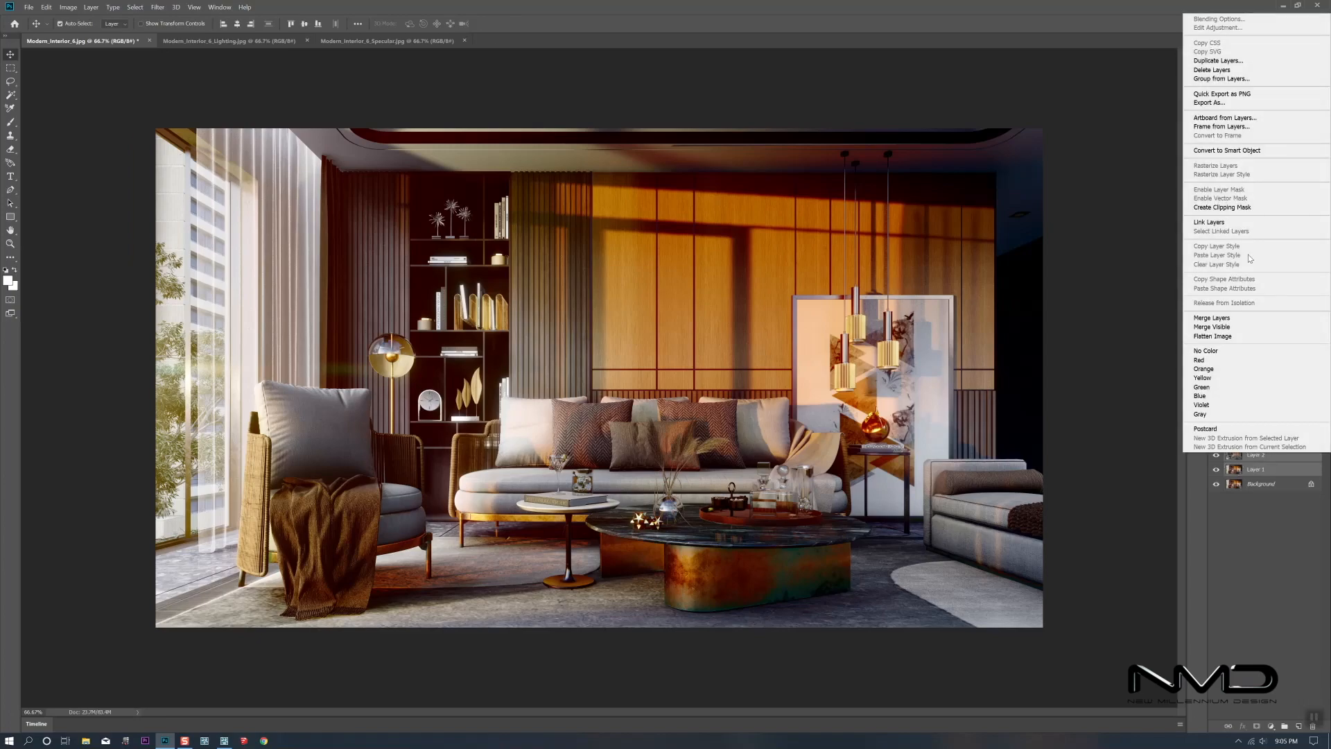
pyautogui.click(1211, 318)
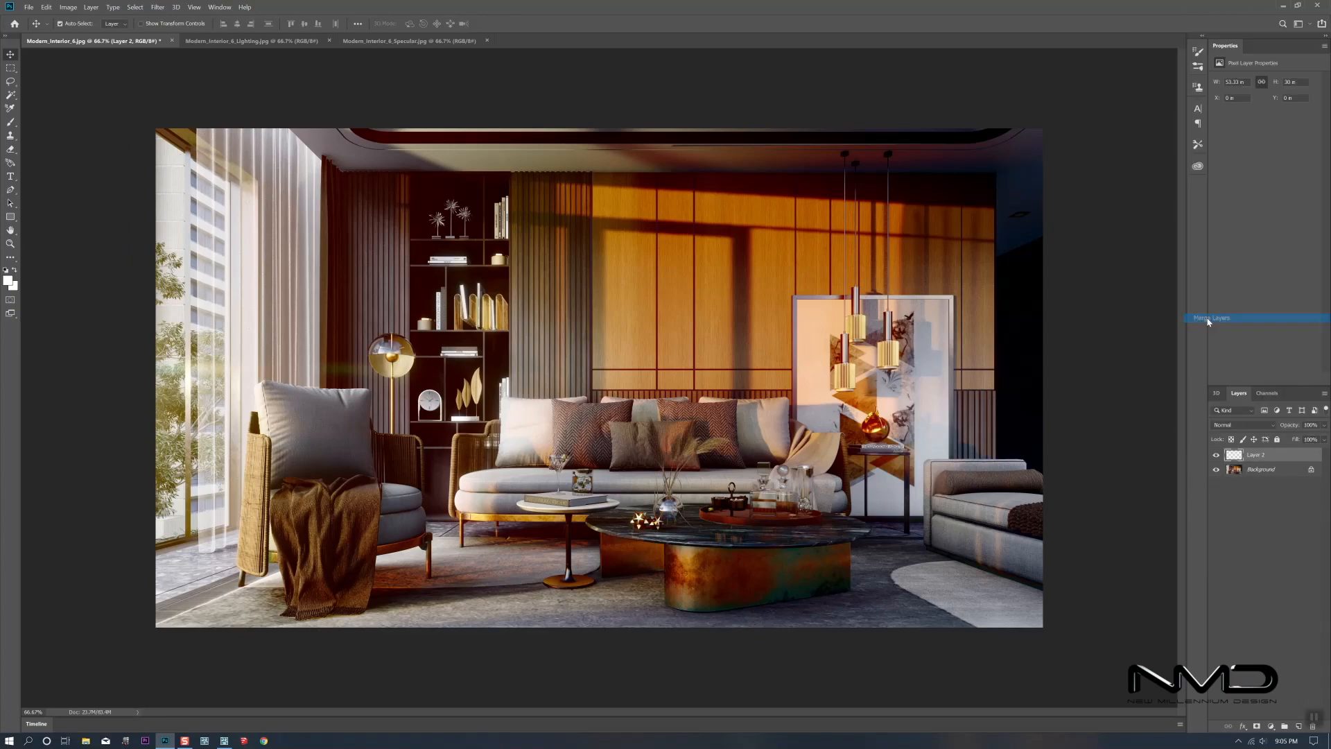
pyautogui.click(1216, 456)
pyautogui.click(1216, 456)
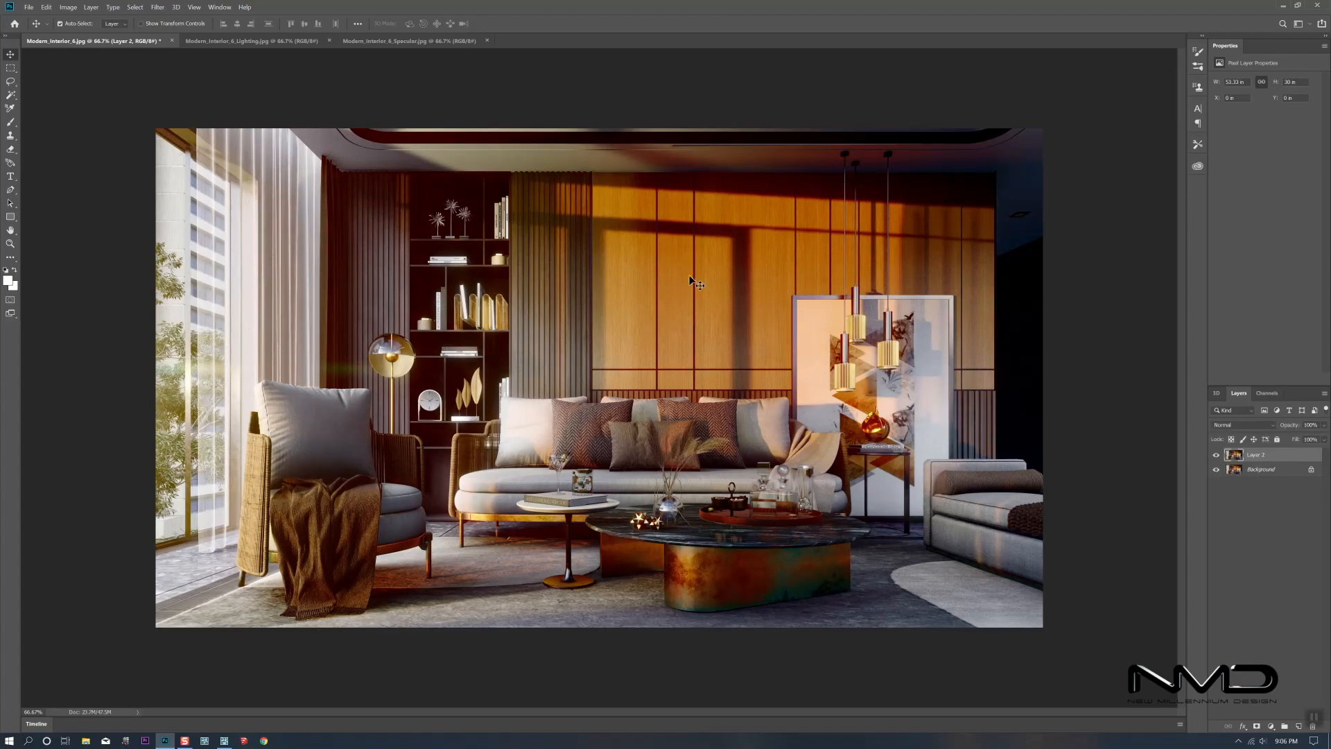
# Open the merged layer in the Camera Raw Filter and apply the Modern 04 profile with an amount of 82
pyautogui.click(157, 8)
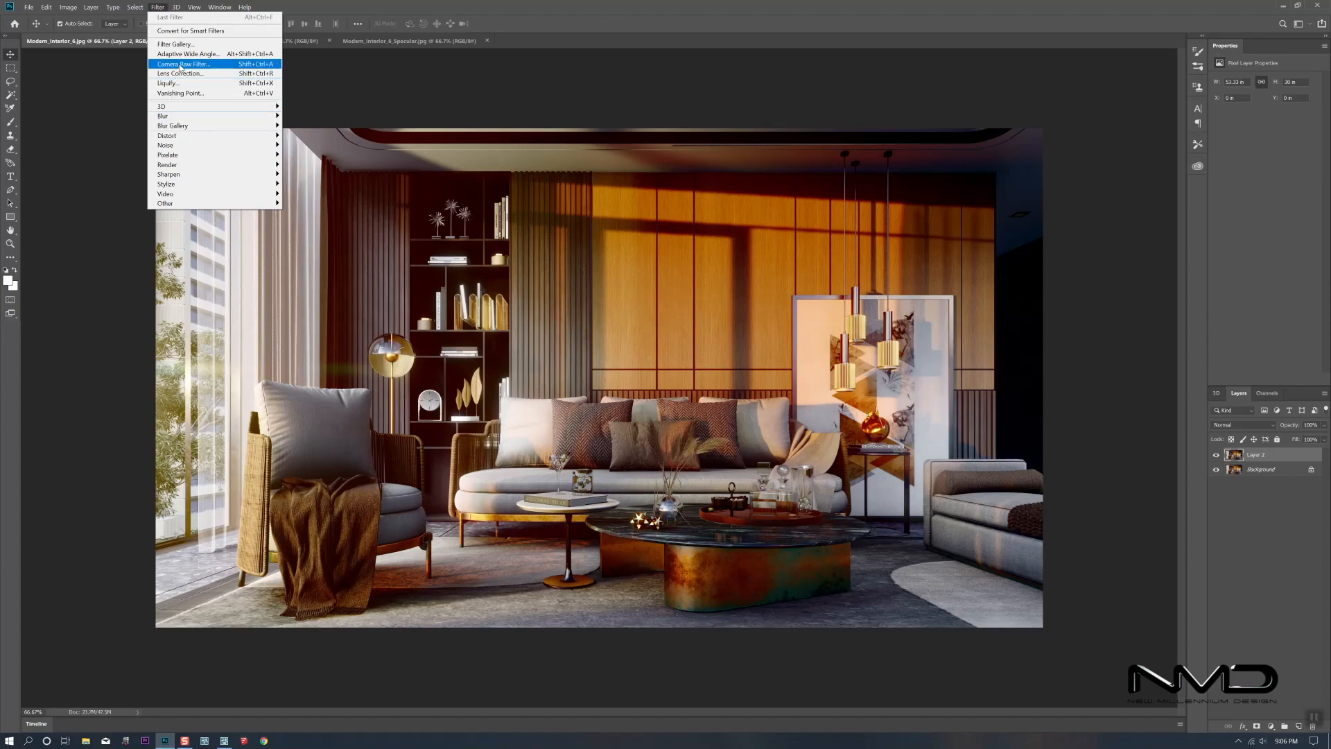
pyautogui.click(182, 64)
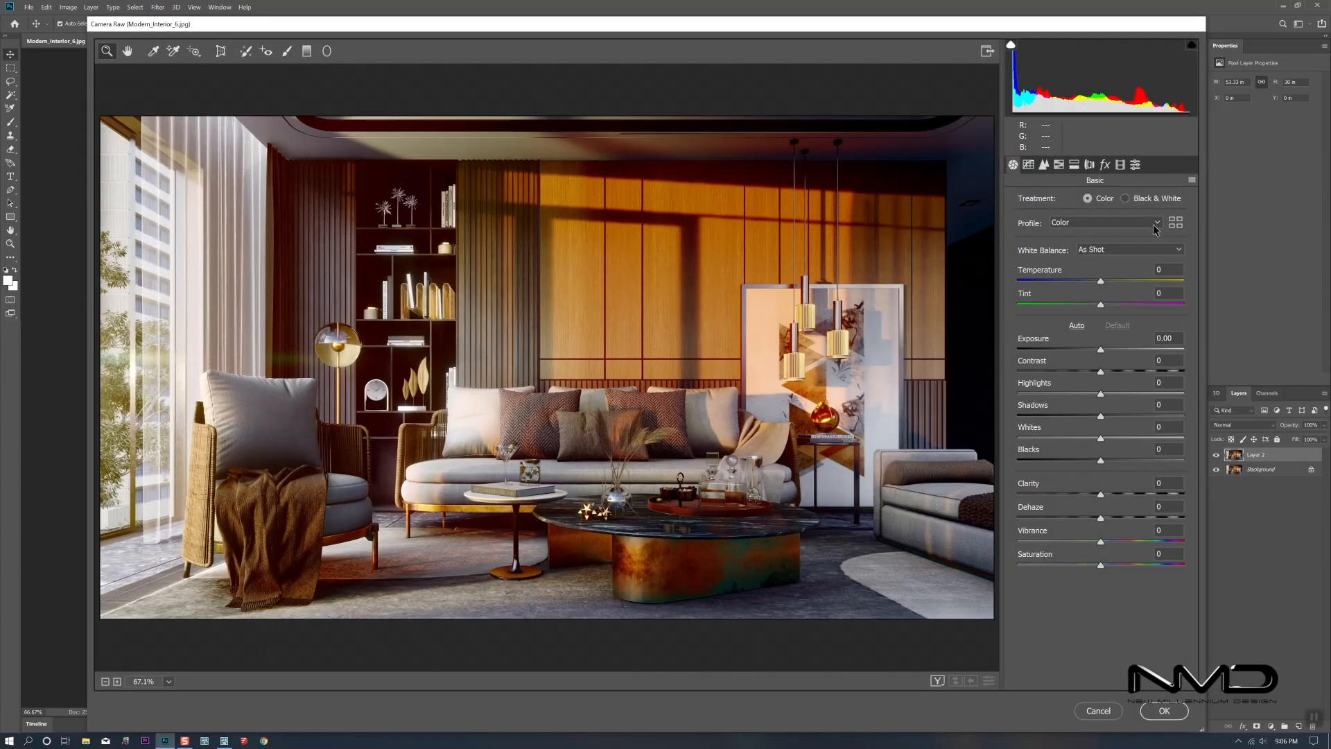
pyautogui.click(1177, 225)
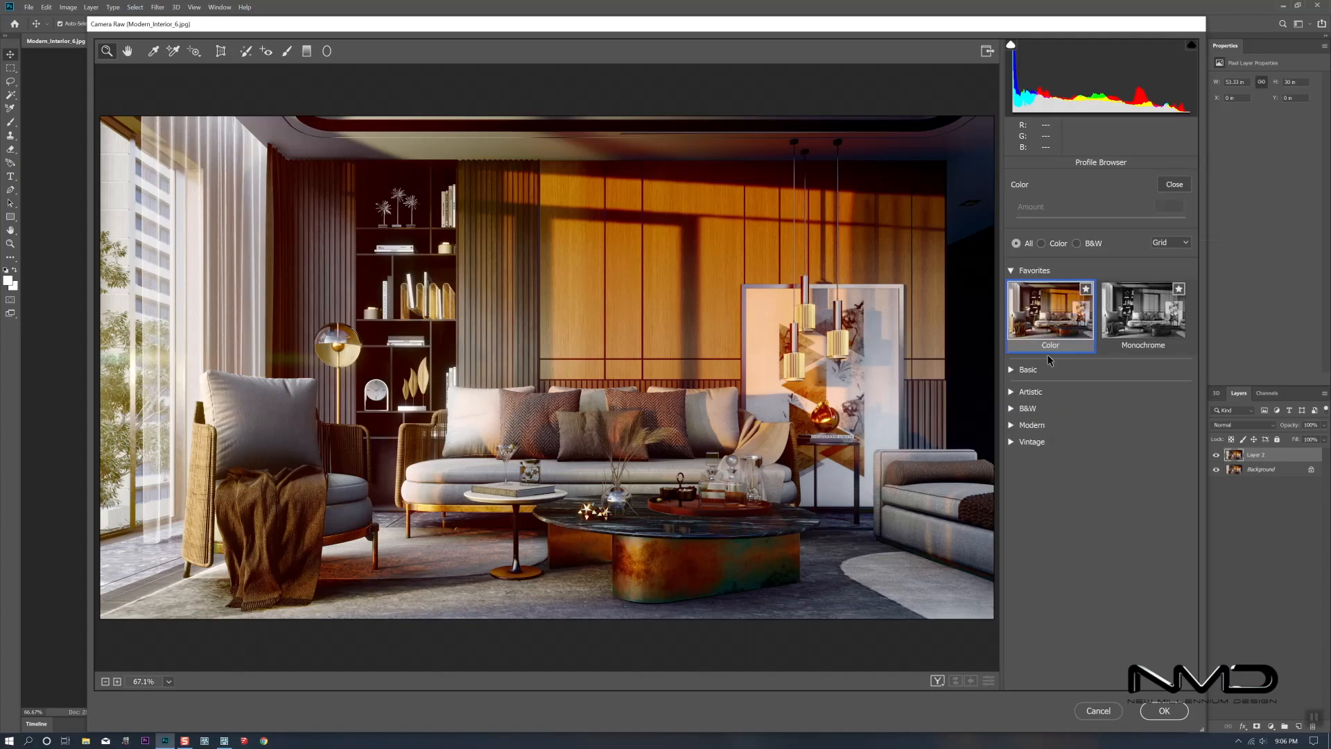
pyautogui.click(1012, 424)
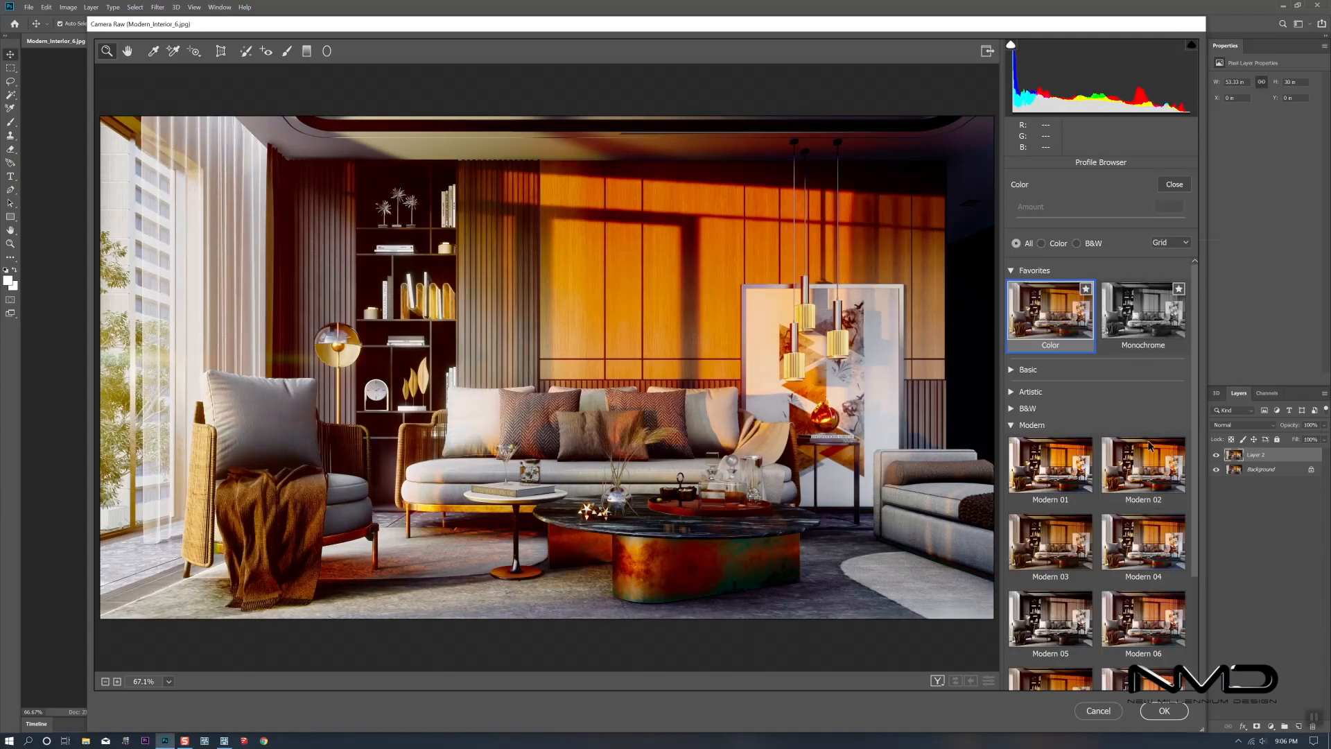
pyautogui.scroll(-2, 1137, 567)
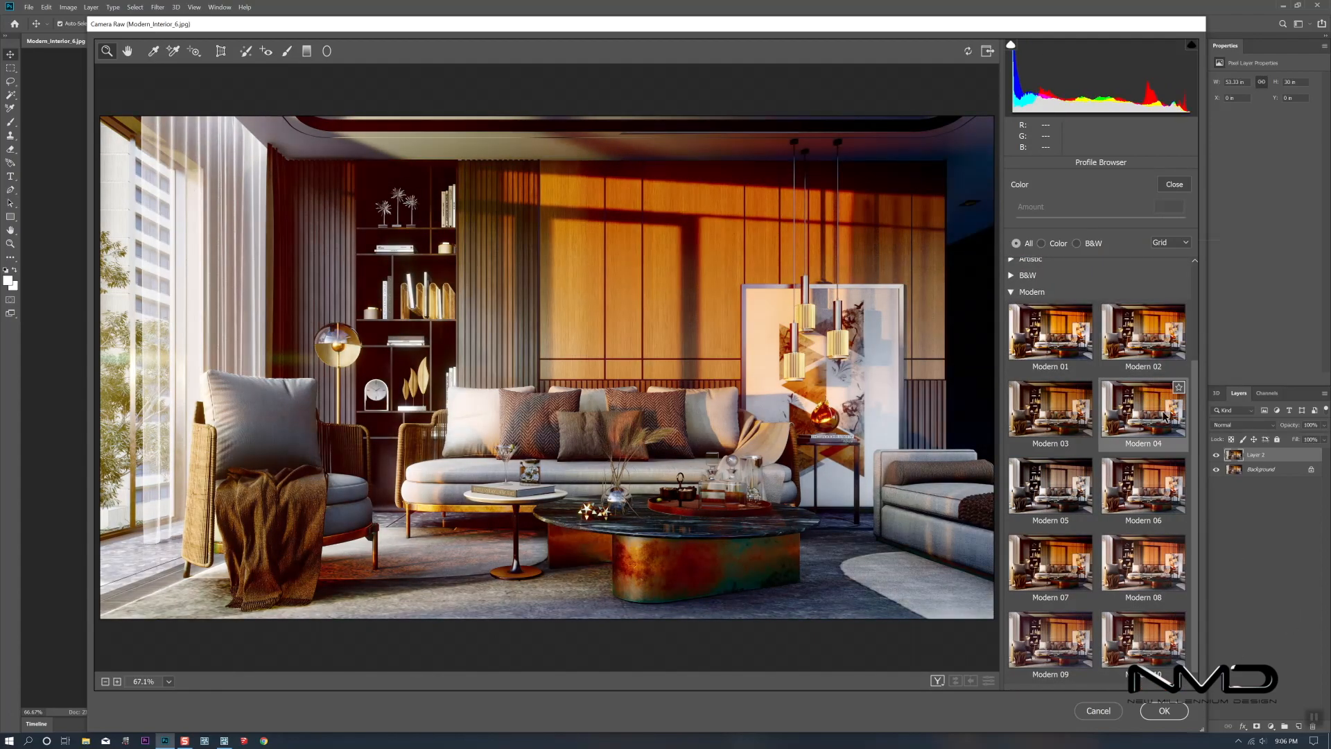
pyautogui.click(1156, 421)
pyautogui.moveTo(1101, 220); pyautogui.dragTo(1087, 221)
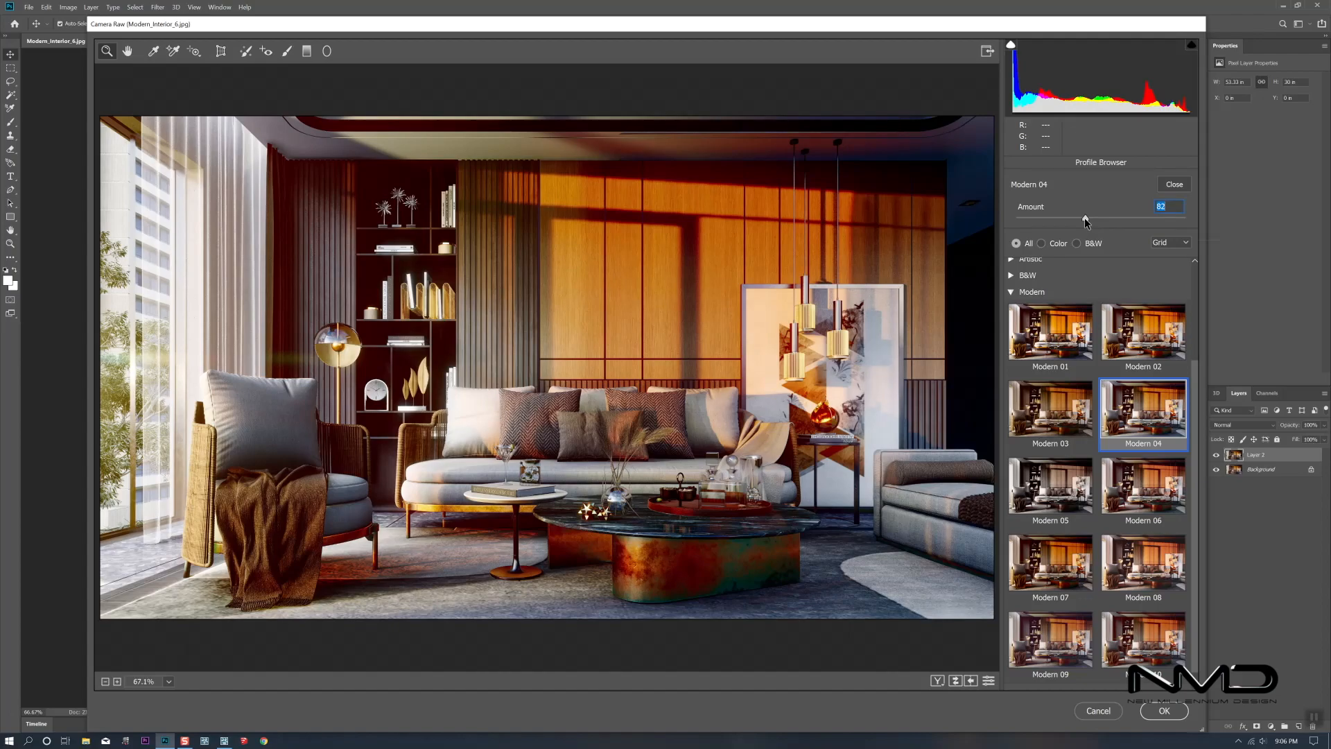
pyautogui.click(1175, 185)
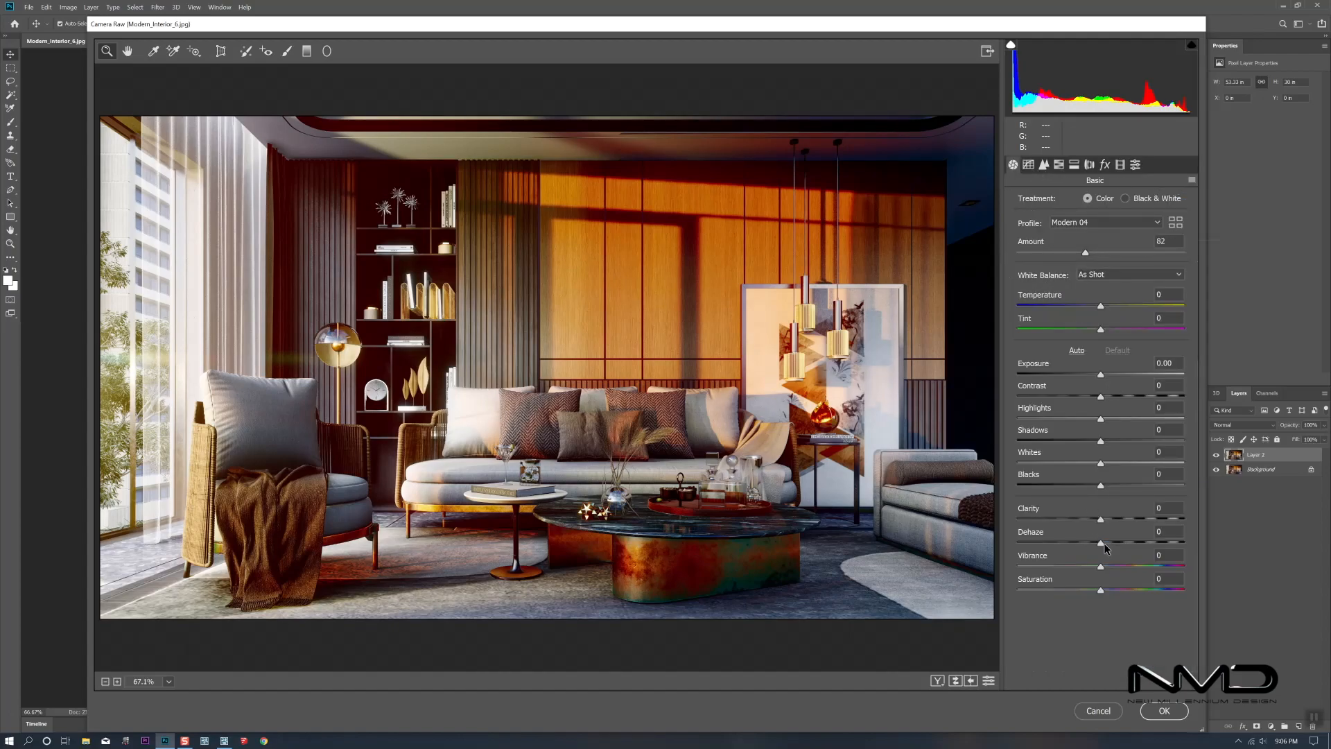
# Set Clarity to +28, Dehaze to +10, Vibrance to +8 and Saturation to -6 in the Camera Raw adjustments
pyautogui.moveTo(1101, 519)
pyautogui.mouseDown()
pyautogui.moveTo(1125, 521)
pyautogui.moveTo(1109, 544)
pyautogui.mouseUp()
pyautogui.click(1101, 590)
pyautogui.moveTo(1100, 590); pyautogui.dragTo(1109, 569)
pyautogui.click(1101, 567)
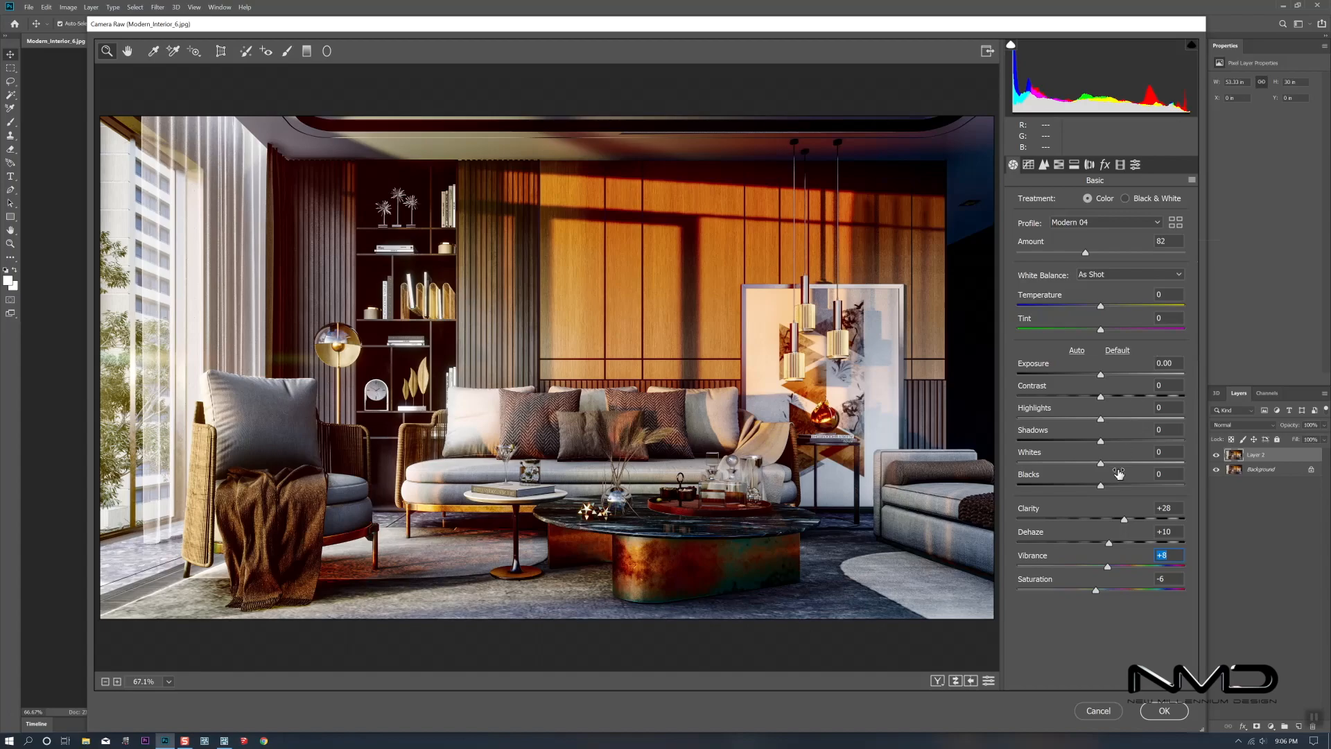
# Set Blacks to -7, Shadows to +48, Highlights to -42, Whites to +44, Contrast to -7 and Exposure to +0.20
pyautogui.moveTo(1101, 487); pyautogui.dragTo(1142, 449)
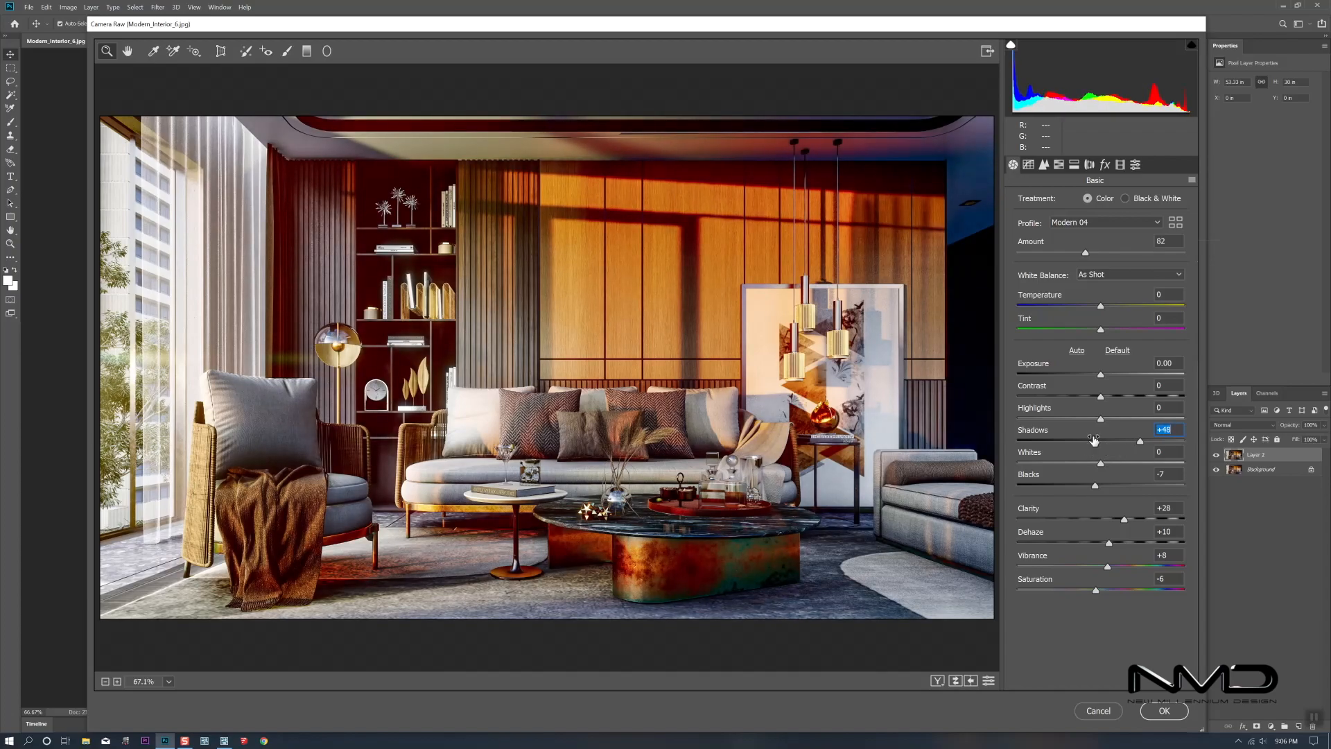
pyautogui.moveTo(1101, 420); pyautogui.dragTo(1047, 422)
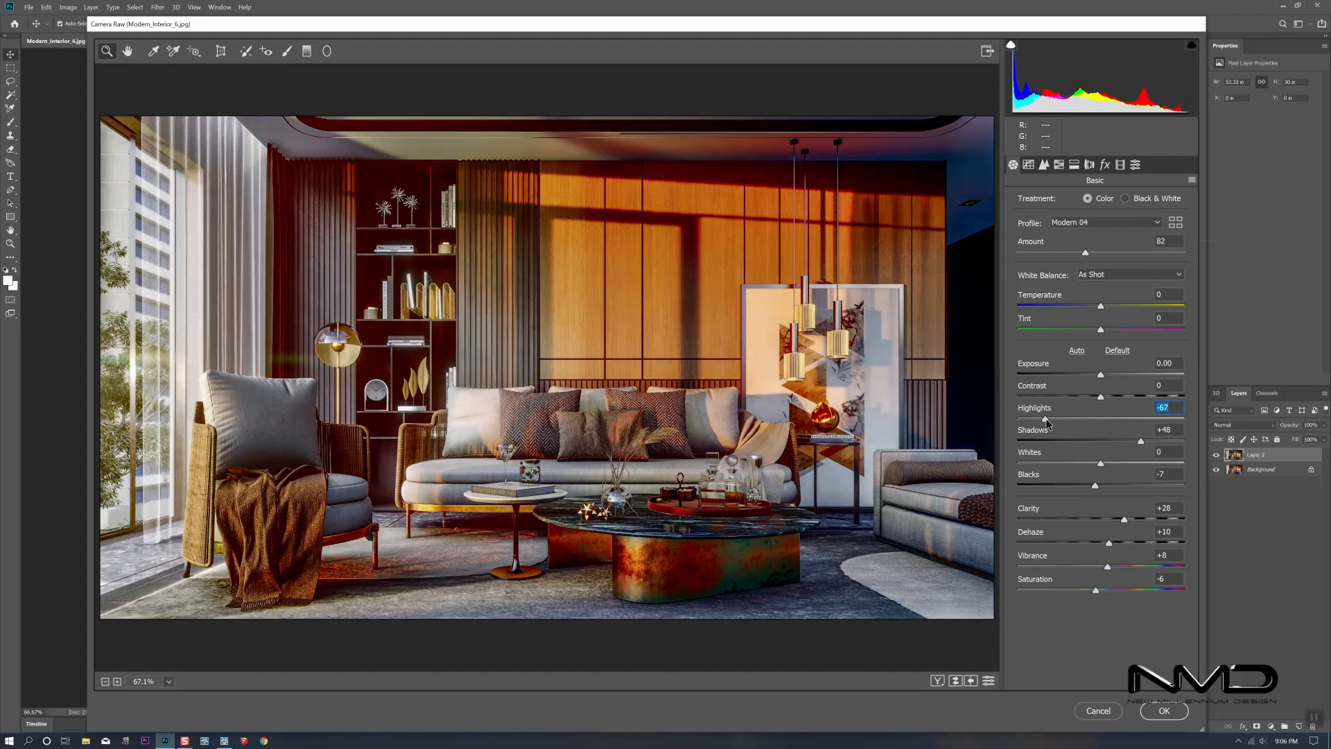
pyautogui.click(1102, 464)
pyautogui.moveTo(1102, 464); pyautogui.dragTo(1138, 465)
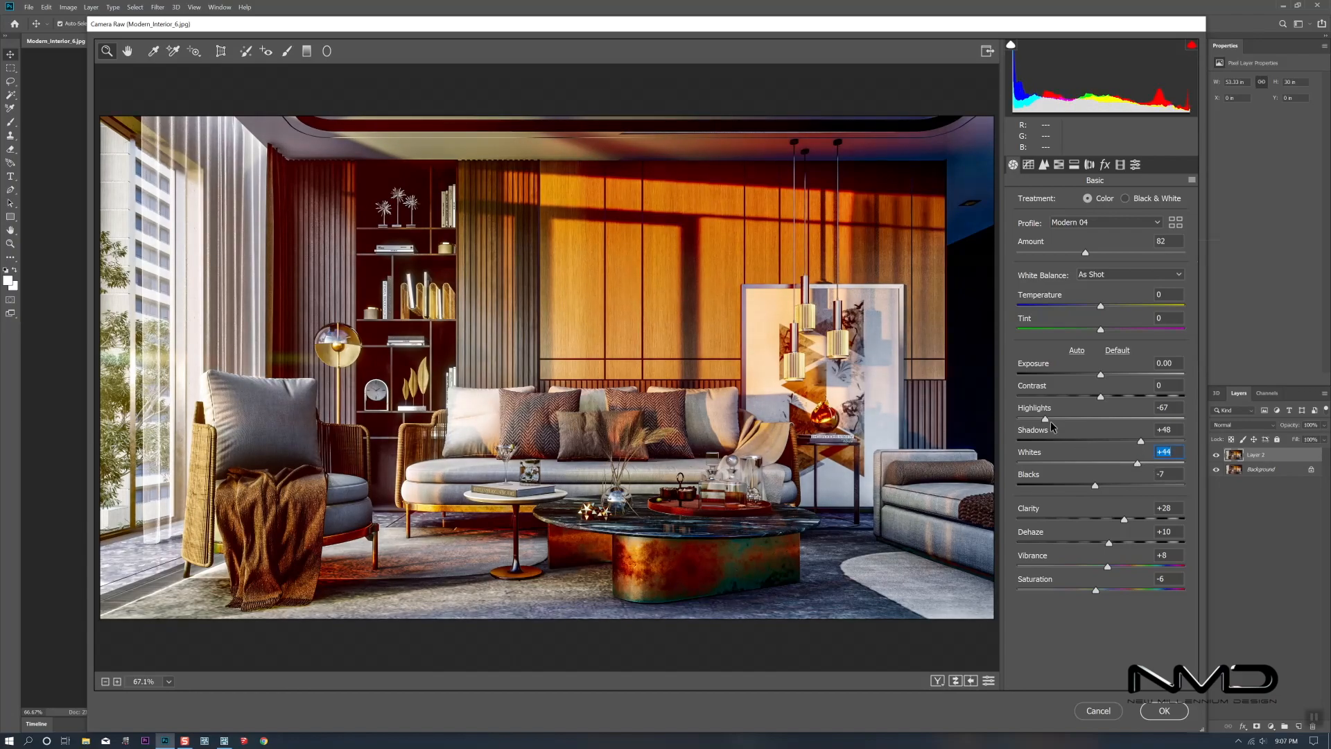
pyautogui.moveTo(1044, 419); pyautogui.dragTo(1098, 399)
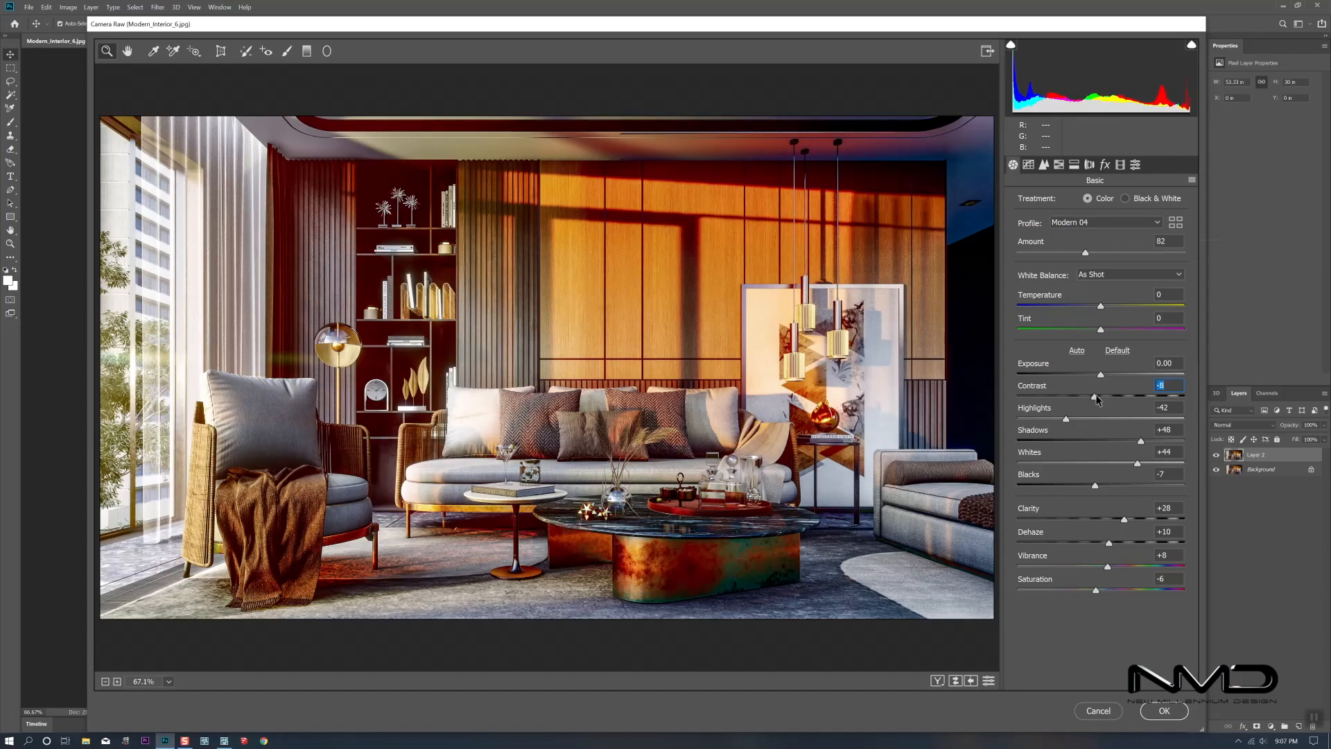
pyautogui.moveTo(1101, 375); pyautogui.dragTo(1105, 376)
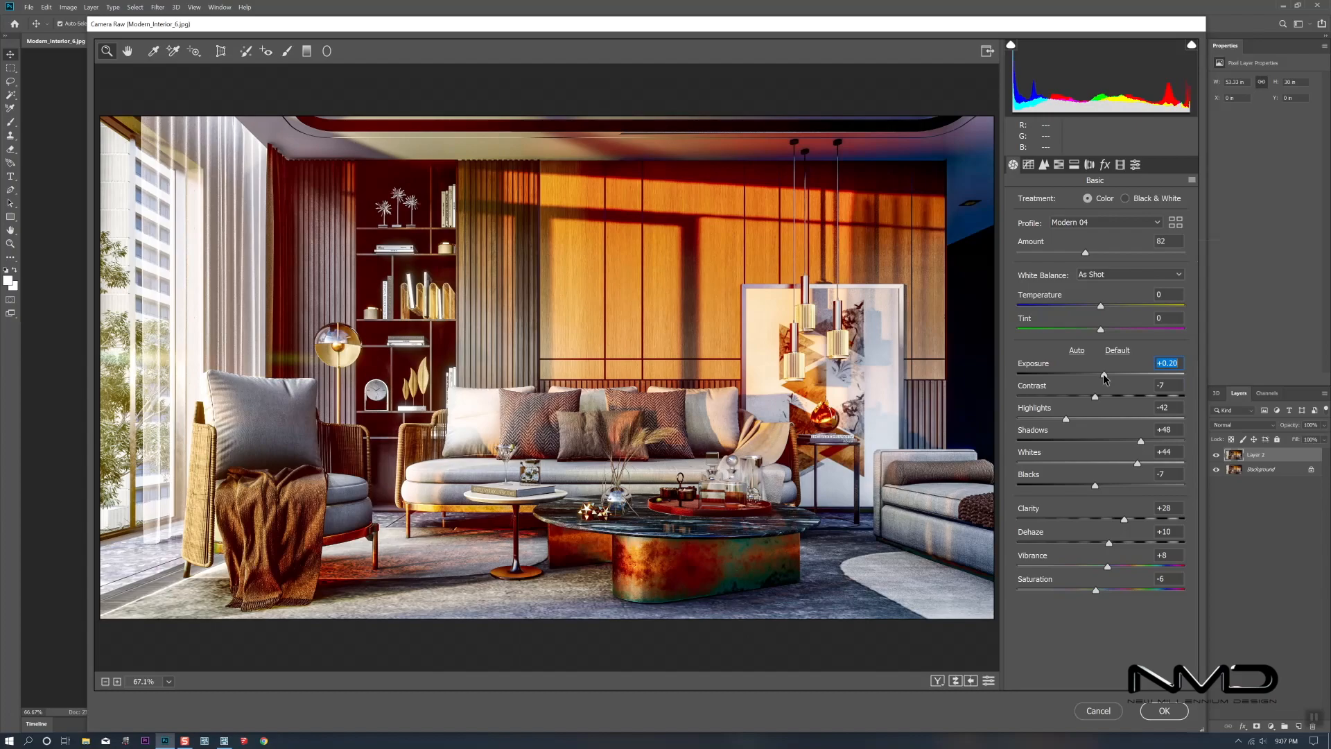
# Refine the tones to Highlights -48, Whites +39 and Blacks -12, and cool the white balance to Temperature -3
pyautogui.moveTo(1066, 419)
pyautogui.mouseDown()
pyautogui.moveTo(1019, 419)
pyautogui.moveTo(1055, 421)
pyautogui.mouseUp()
pyautogui.moveTo(1137, 463); pyautogui.dragTo(1090, 487)
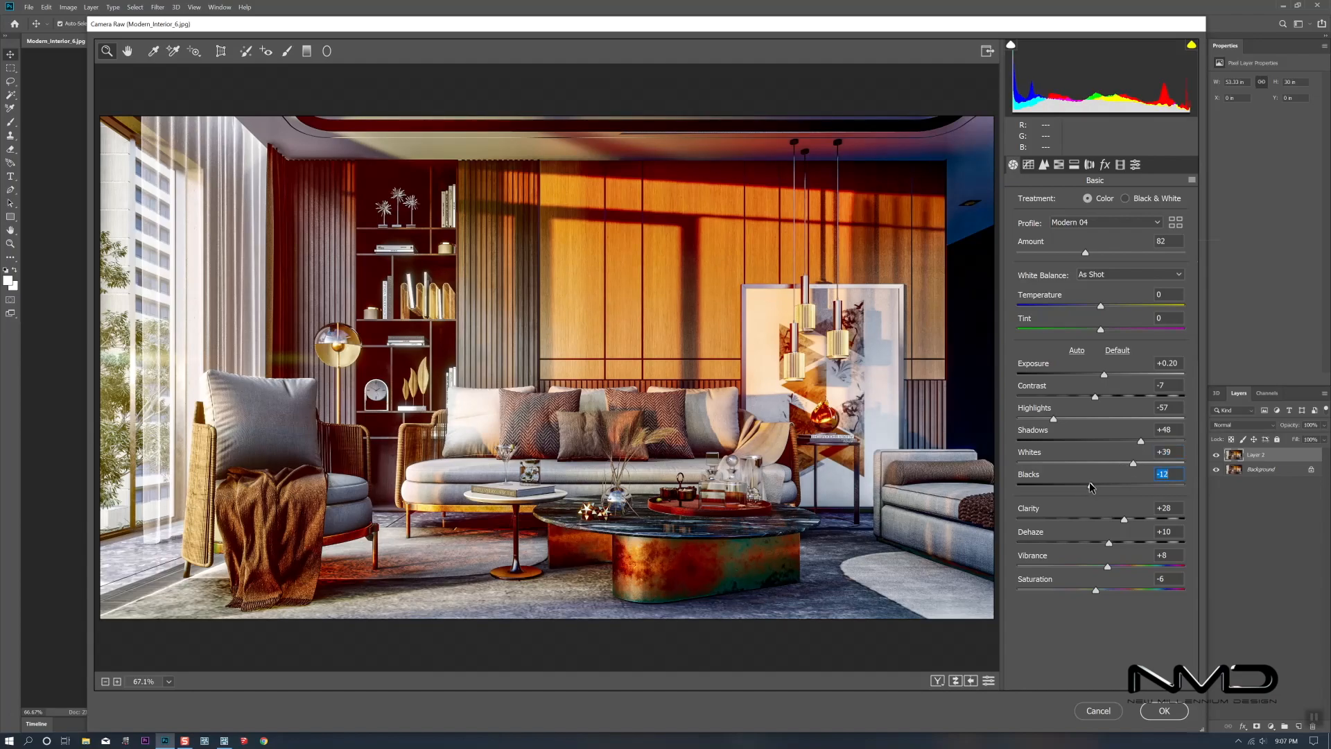
pyautogui.click(1054, 421)
pyautogui.moveTo(1057, 423); pyautogui.dragTo(1063, 425)
pyautogui.click(1101, 307)
pyautogui.moveTo(1100, 307); pyautogui.dragTo(1100, 312)
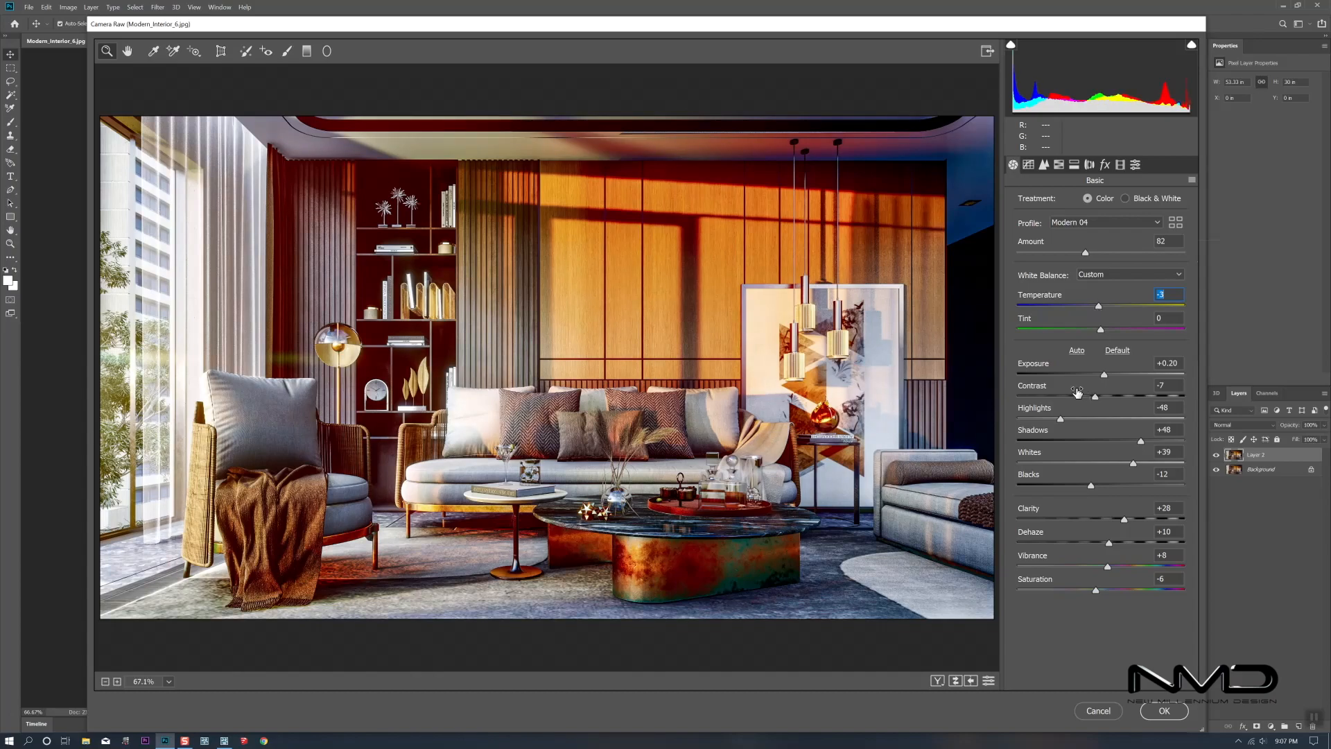
# Raise the Modern 04 profile amount to 91 and set Whites to +36 and Contrast to +6
pyautogui.moveTo(1087, 253)
pyautogui.mouseDown()
pyautogui.moveTo(1141, 262)
pyautogui.moveTo(1073, 261)
pyautogui.moveTo(1097, 260)
pyautogui.mouseUp()
pyautogui.click(1060, 419)
pyautogui.click(1133, 463)
pyautogui.moveTo(1136, 467); pyautogui.dragTo(1132, 467)
pyautogui.moveTo(1095, 398)
pyautogui.mouseDown()
pyautogui.moveTo(1130, 408)
pyautogui.moveTo(1109, 407)
pyautogui.mouseUp()
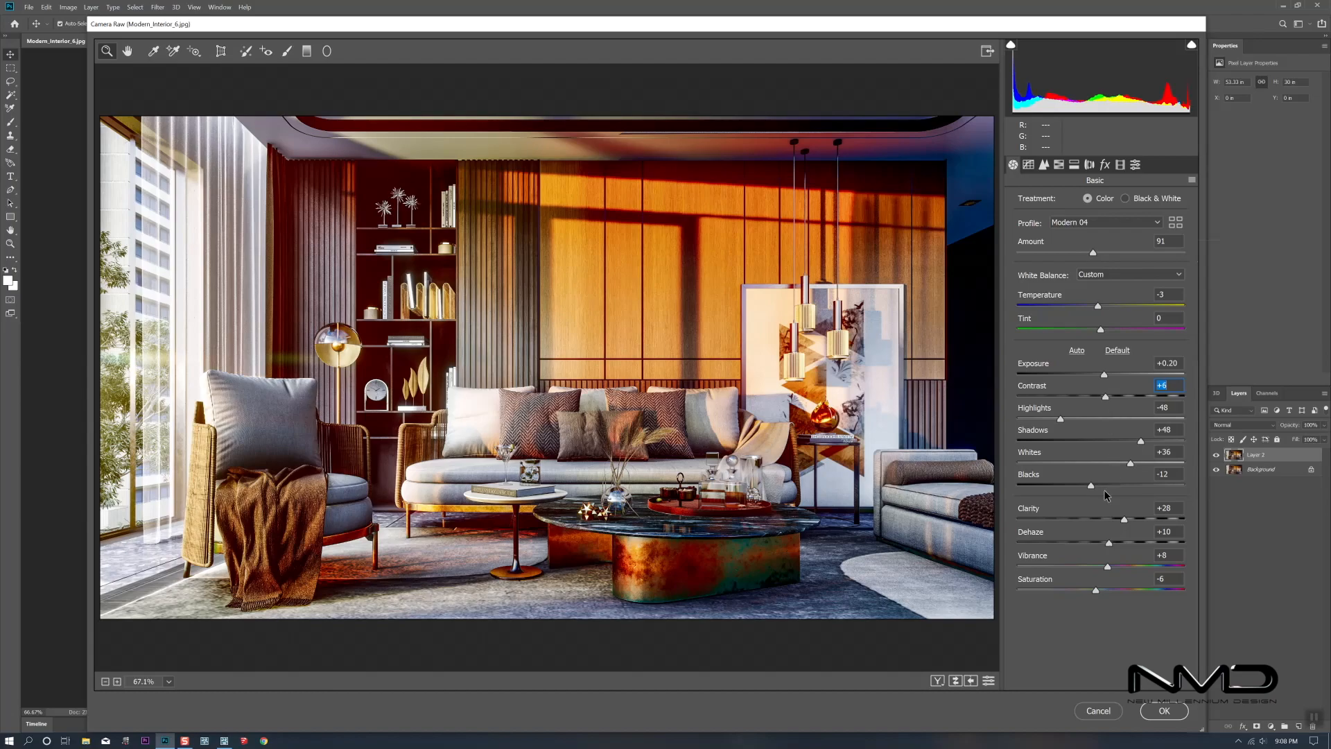
# Slightly raise Dehaze, Saturation and Vibrance, apply the Camera Raw filter, and compare the image with Layer 2 hidden and shown
pyautogui.moveTo(1113, 545); pyautogui.dragTo(1115, 547)
pyautogui.moveTo(1096, 591); pyautogui.dragTo(1098, 593)
pyautogui.click(1108, 567)
pyautogui.moveTo(1108, 570); pyautogui.dragTo(1110, 570)
pyautogui.click(1164, 712)
pyautogui.click(1217, 455)
pyautogui.click(1216, 455)
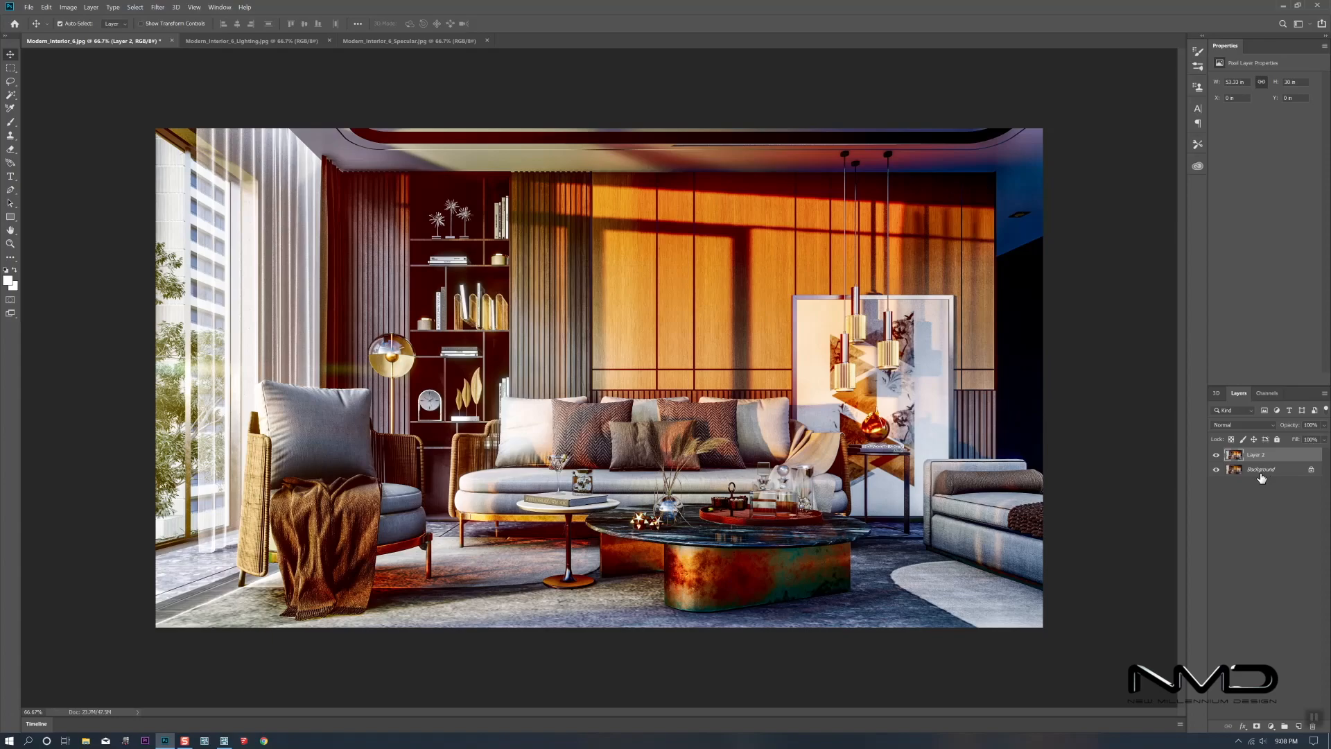
# Add a Selective Color adjustment for Reds with Cyan +8, Magenta +7 and slightly lower Yellow and Black, and compare it hidden and shown
pyautogui.click(1273, 726)
pyautogui.click(1276, 724)
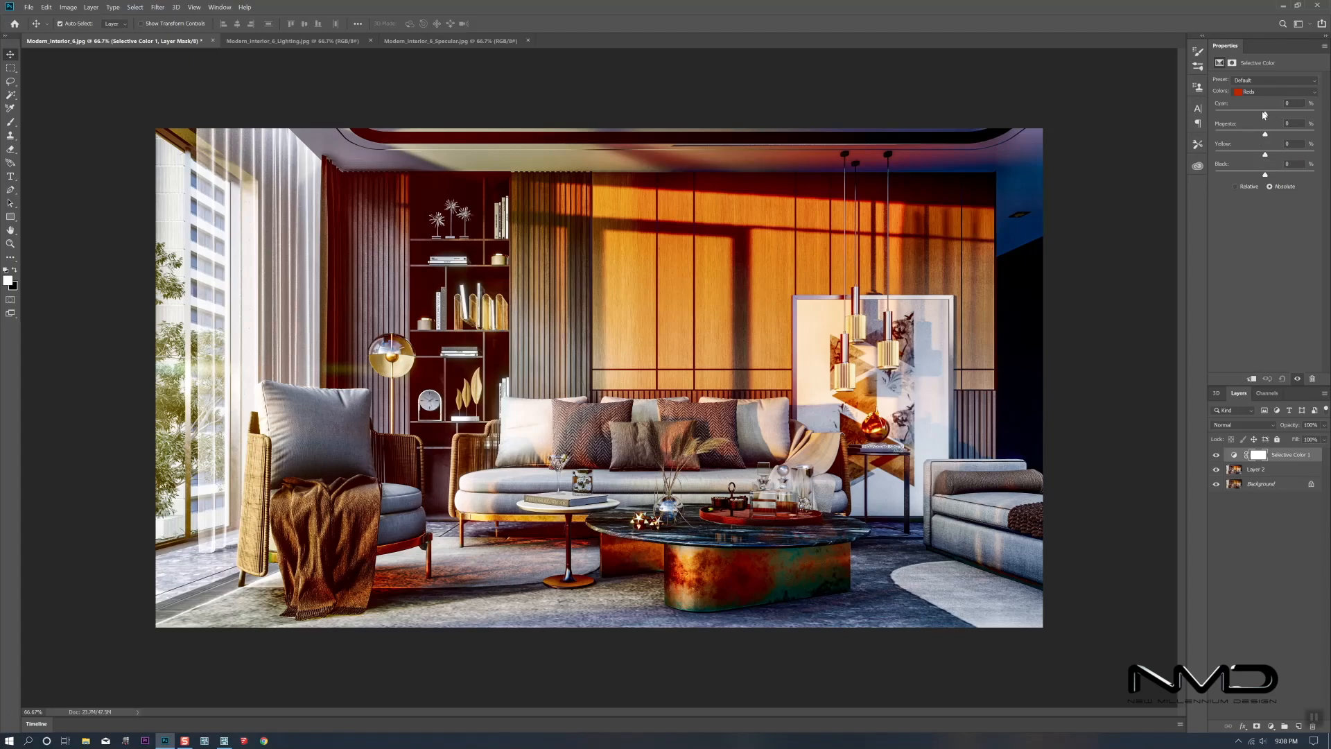
pyautogui.moveTo(1267, 115); pyautogui.dragTo(1273, 116)
pyautogui.moveTo(1266, 136); pyautogui.dragTo(1270, 136)
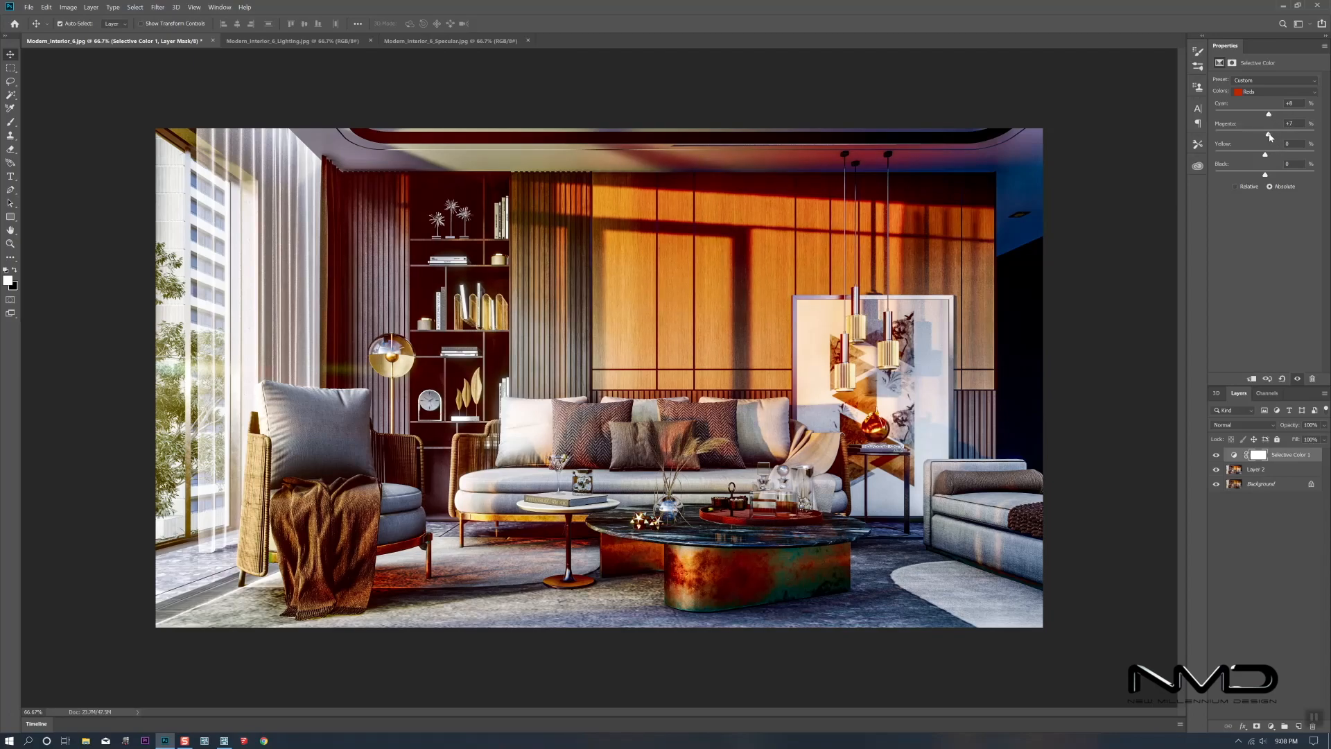
pyautogui.moveTo(1266, 156); pyautogui.dragTo(1260, 156)
pyautogui.moveTo(1266, 175); pyautogui.dragTo(1263, 176)
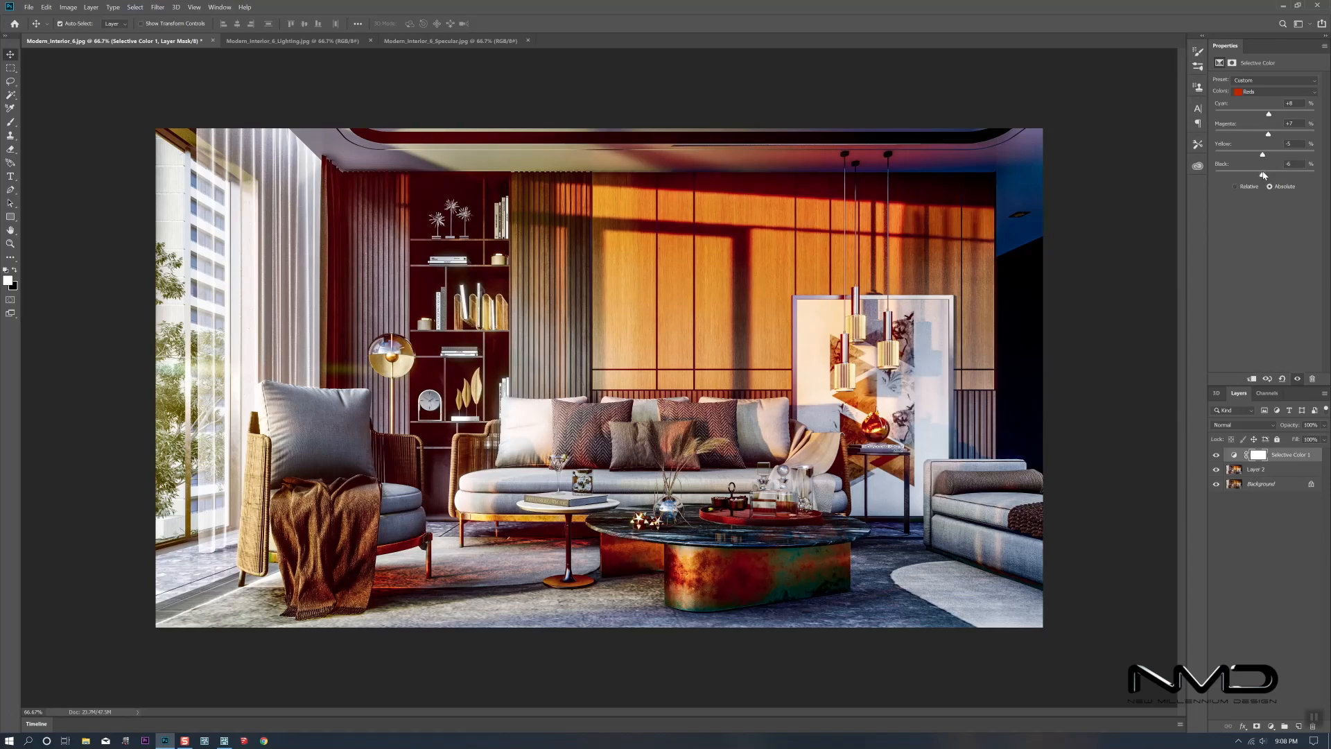
pyautogui.click(1218, 454)
pyautogui.click(1217, 454)
# Add a Color Balance adjustment above Layer 2 with midtones Cyan-Red +2 and Yellow-Blue -4, and compare it hidden and shown
pyautogui.click(1308, 471)
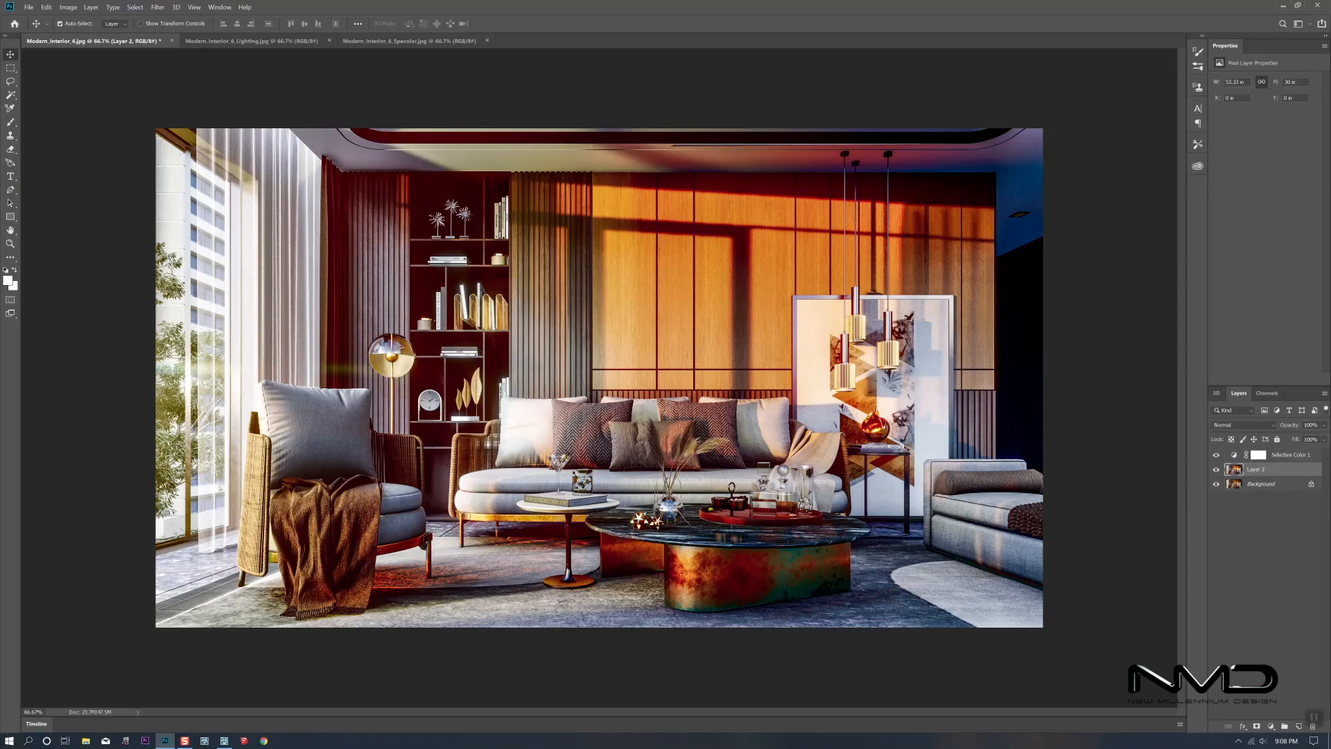
pyautogui.click(1271, 726)
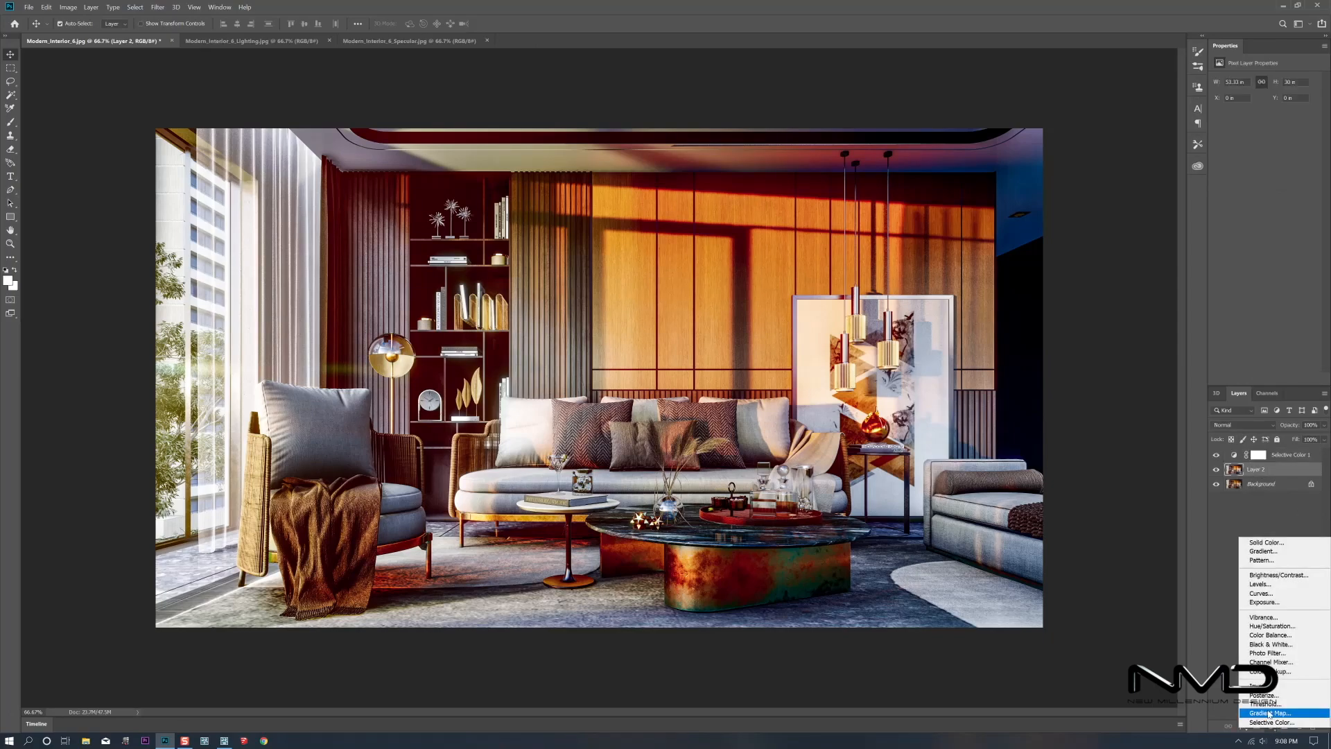
pyautogui.click(1270, 636)
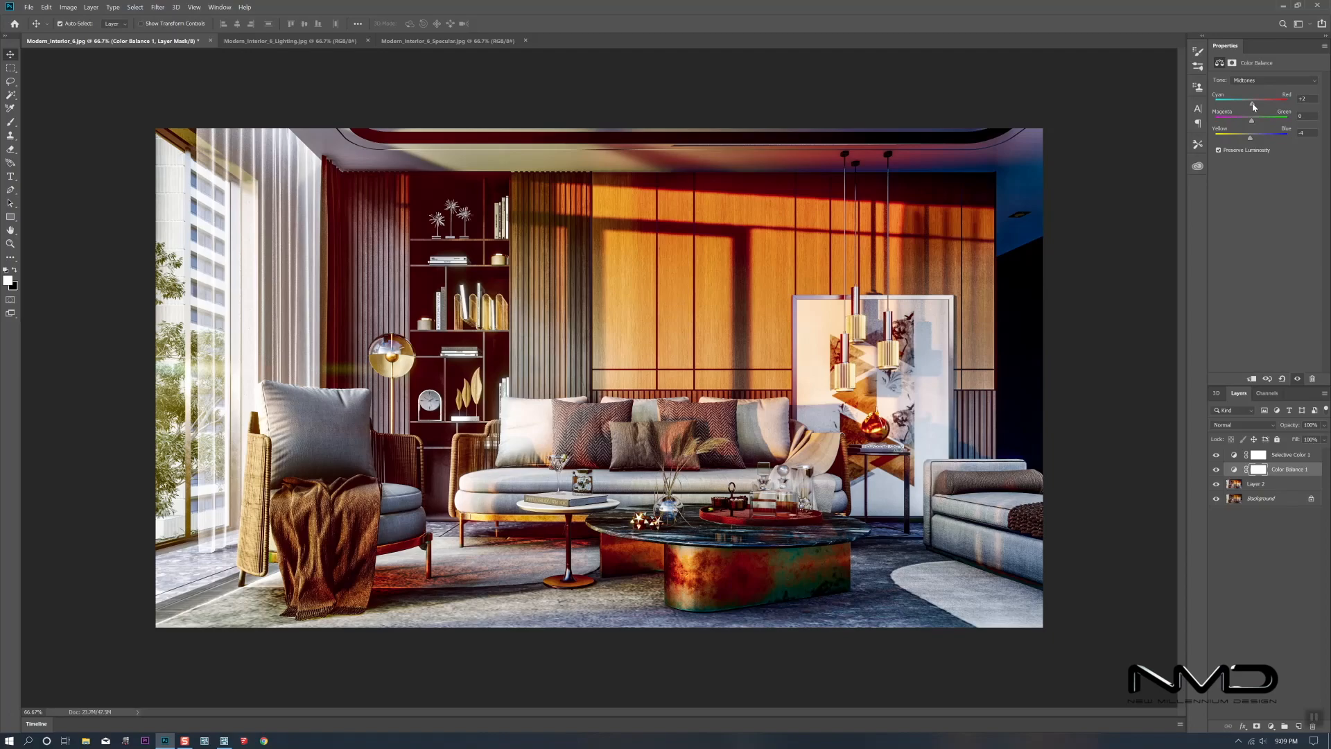
pyautogui.click(1217, 470)
pyautogui.click(1217, 470)
# Add a Brightness/Contrast adjustment directly above Layer 2, raise its contrast slightly, and compare the image with it hidden and shown
pyautogui.click(1264, 487)
pyautogui.click(1272, 727)
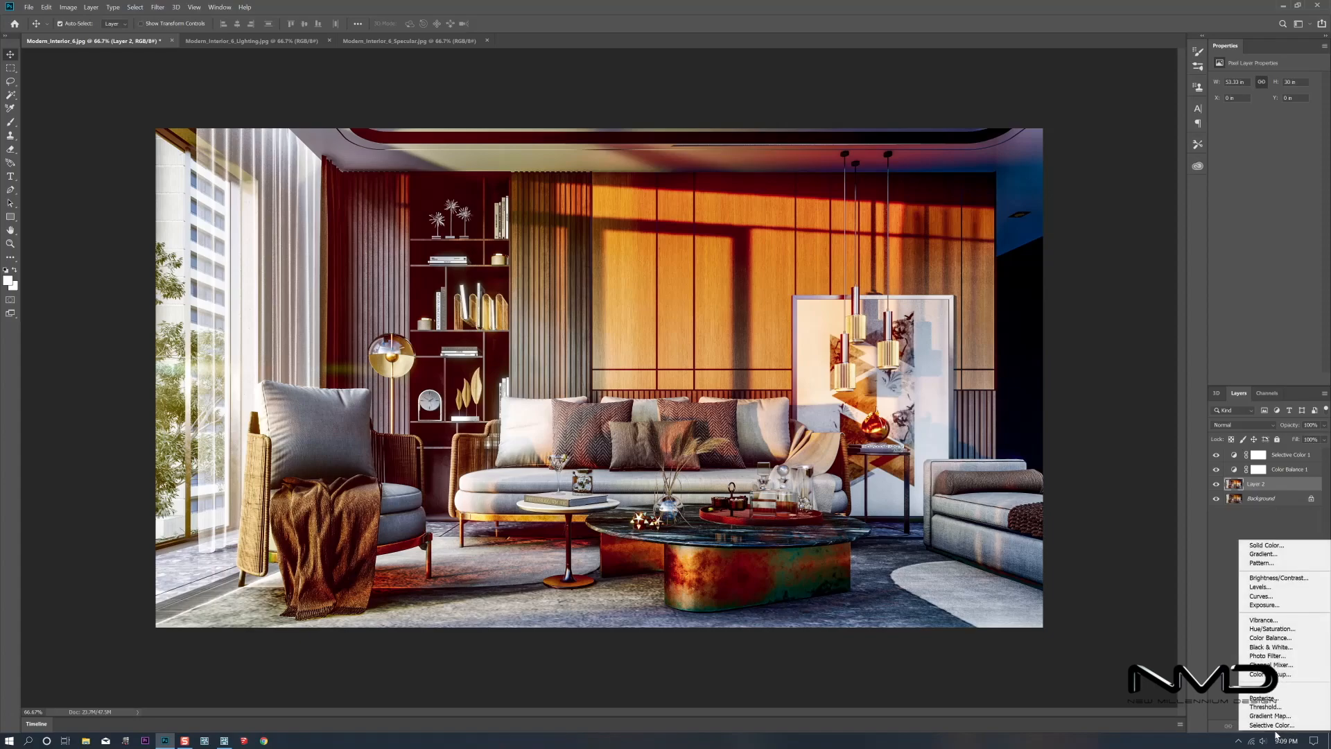
pyautogui.click(1278, 577)
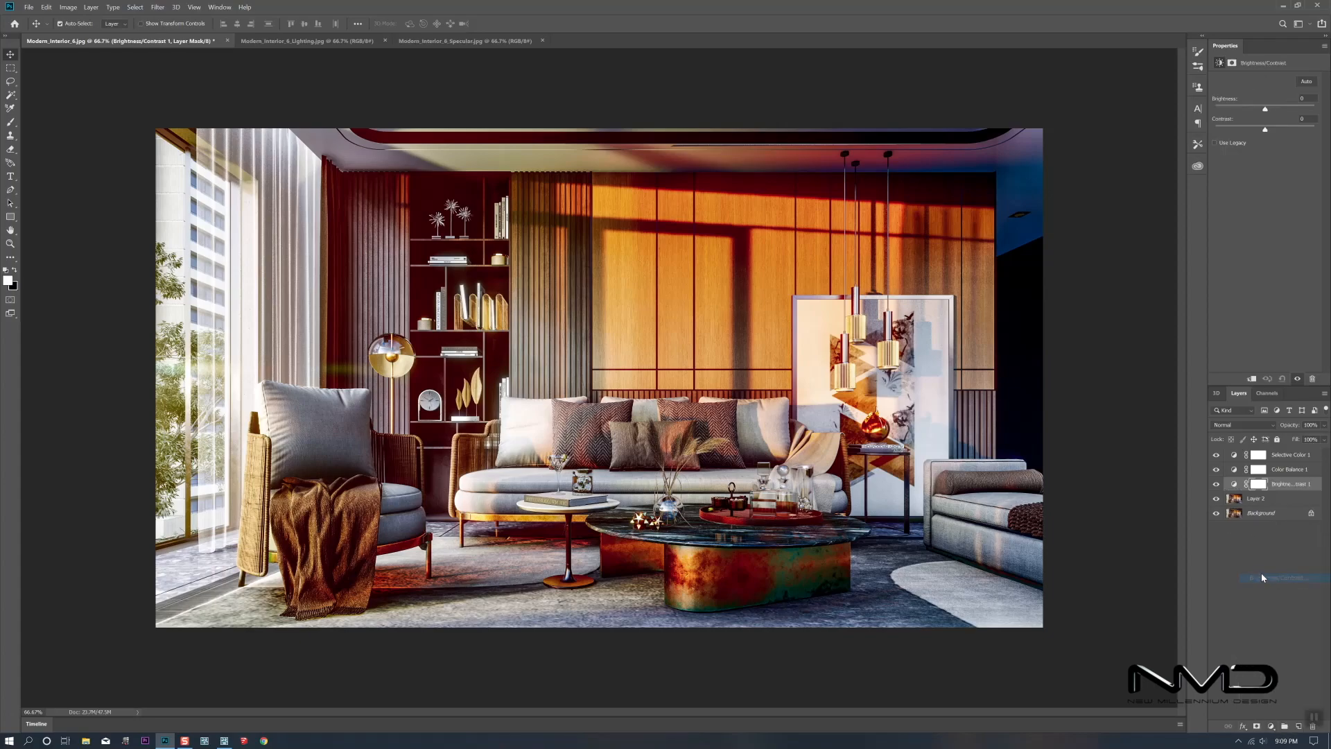
pyautogui.moveTo(1265, 130); pyautogui.dragTo(1273, 133)
pyautogui.moveTo(1273, 133); pyautogui.dragTo(1266, 110)
pyautogui.moveTo(1273, 132)
pyautogui.mouseDown()
pyautogui.moveTo(1258, 132)
pyautogui.moveTo(1271, 131)
pyautogui.mouseUp()
pyautogui.click(1218, 484)
pyautogui.click(1218, 485)
# Group Layer 2 and the three adjustment layers as Group 1, and compare the group with the original Background
pyautogui.click(1259, 499)
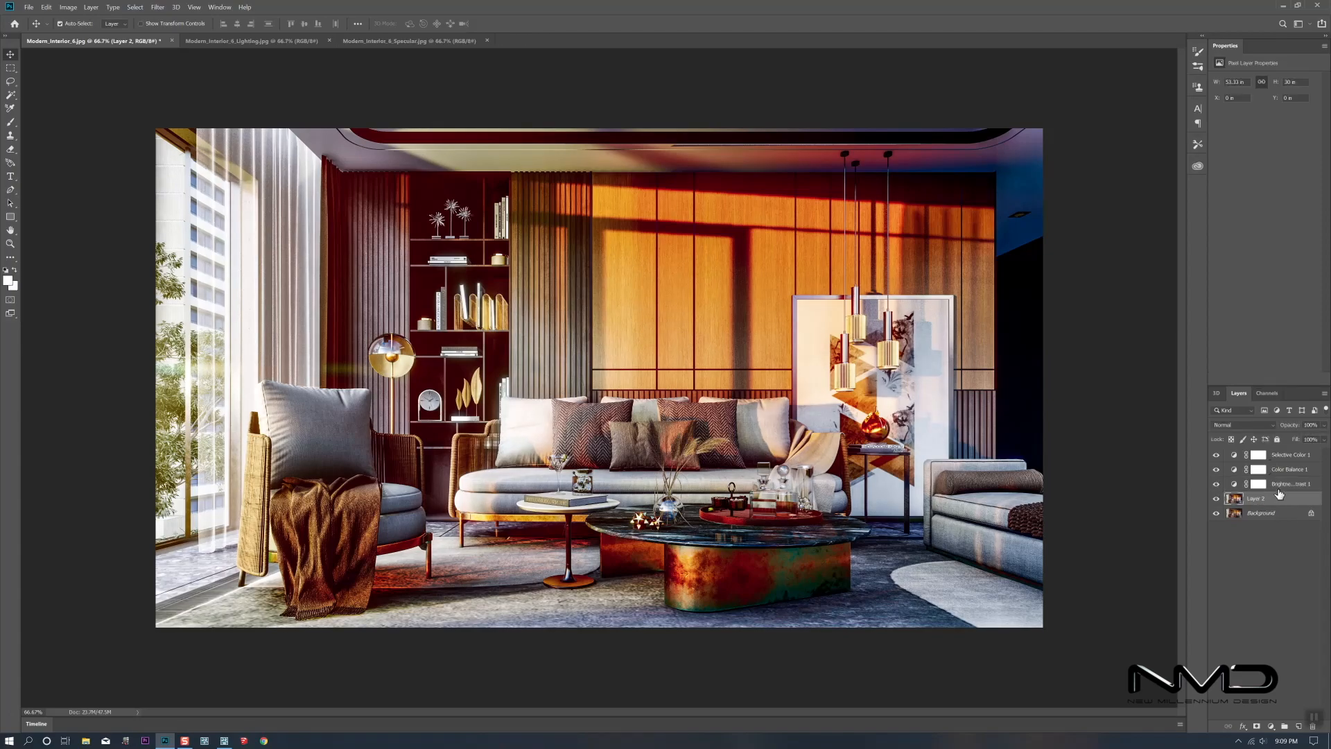
pyautogui.keyDown('shift'); pyautogui.click(1287, 456); pyautogui.keyUp('shift')
pyautogui.rightClick(1288, 456)
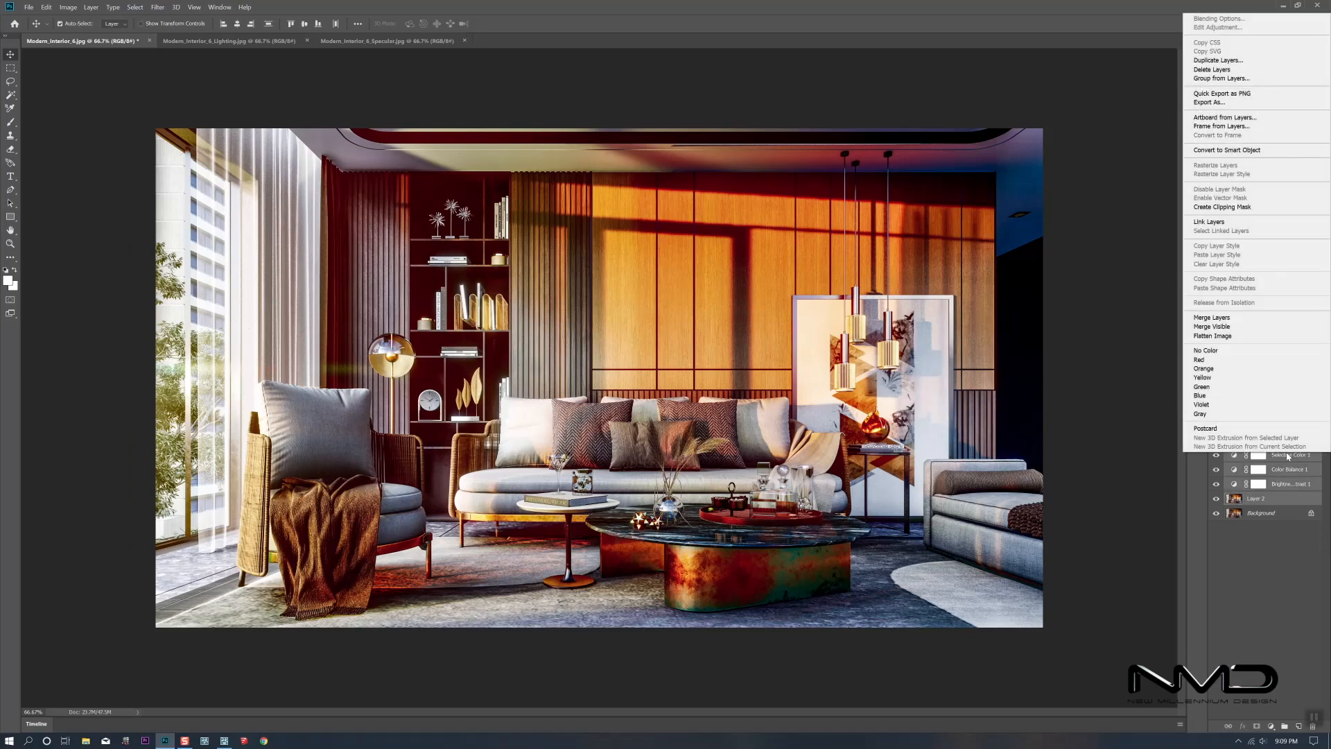
pyautogui.click(1221, 78)
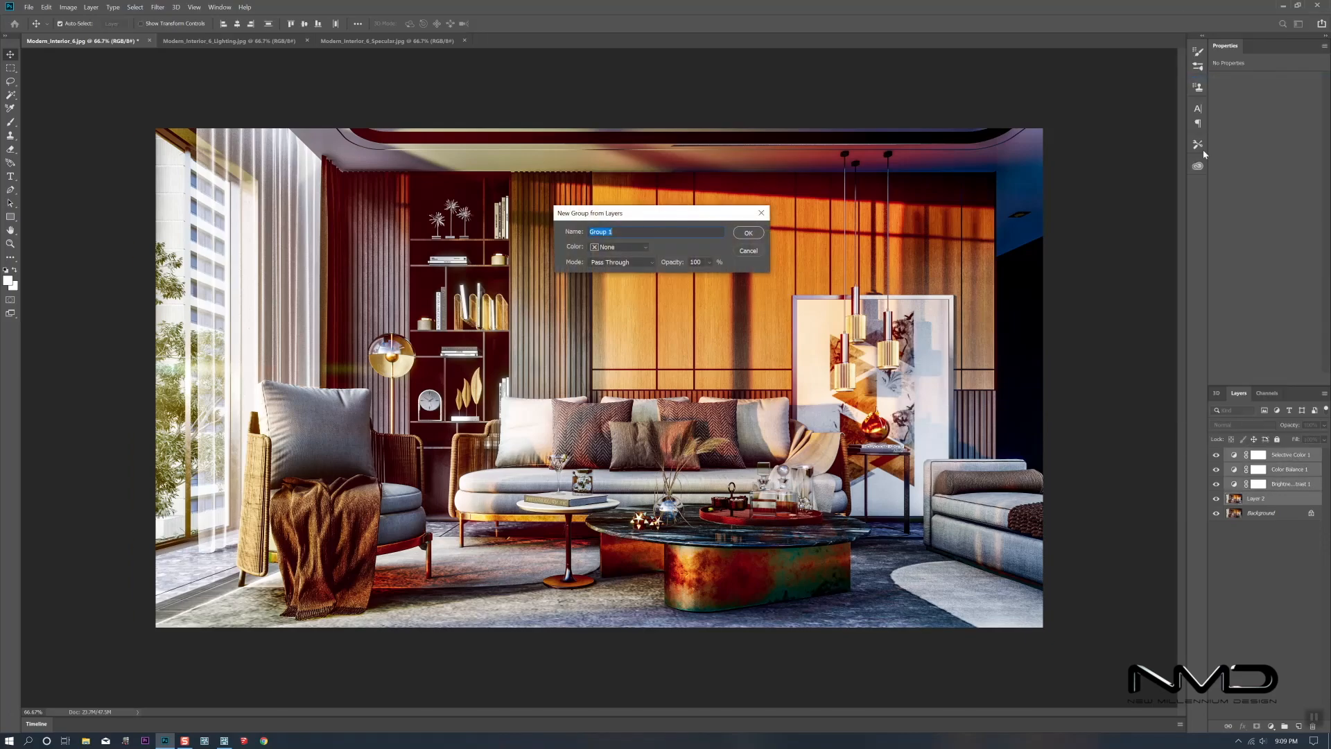
pyautogui.click(752, 236)
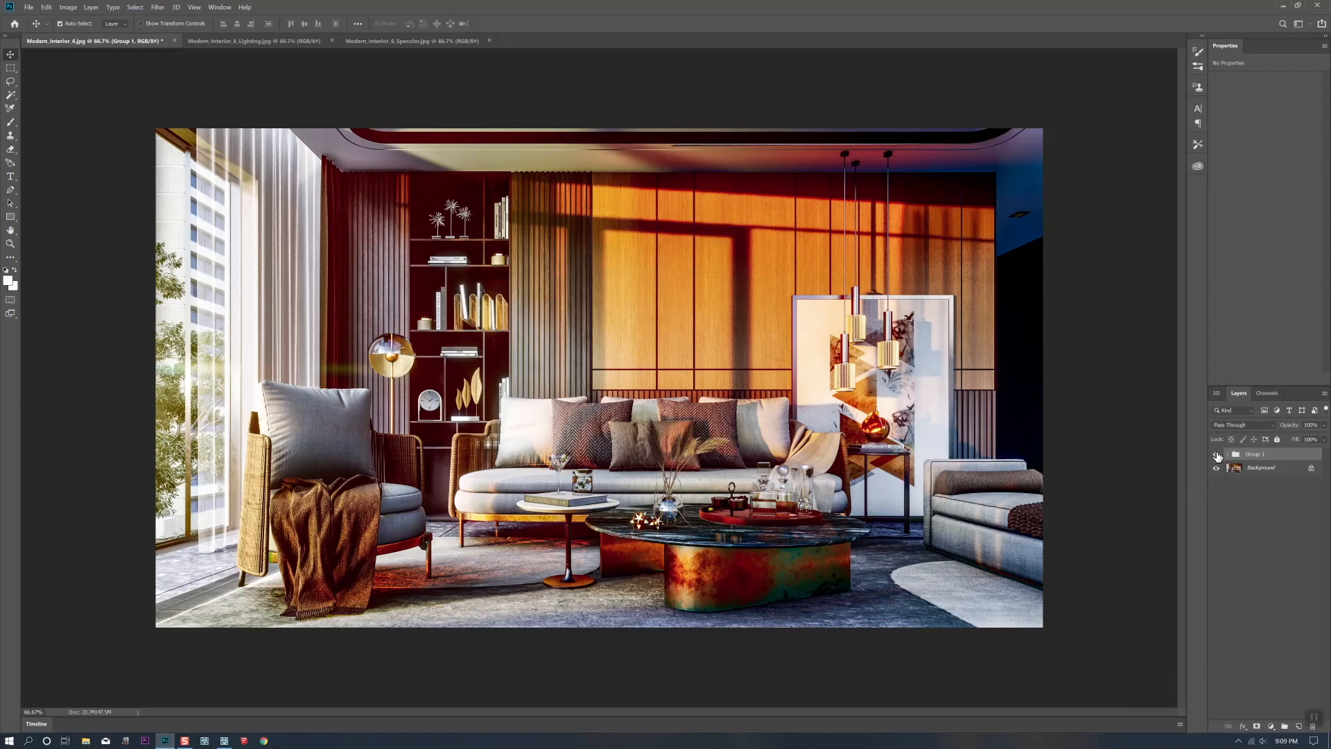
pyautogui.click(1216, 455)
pyautogui.click(1217, 455)
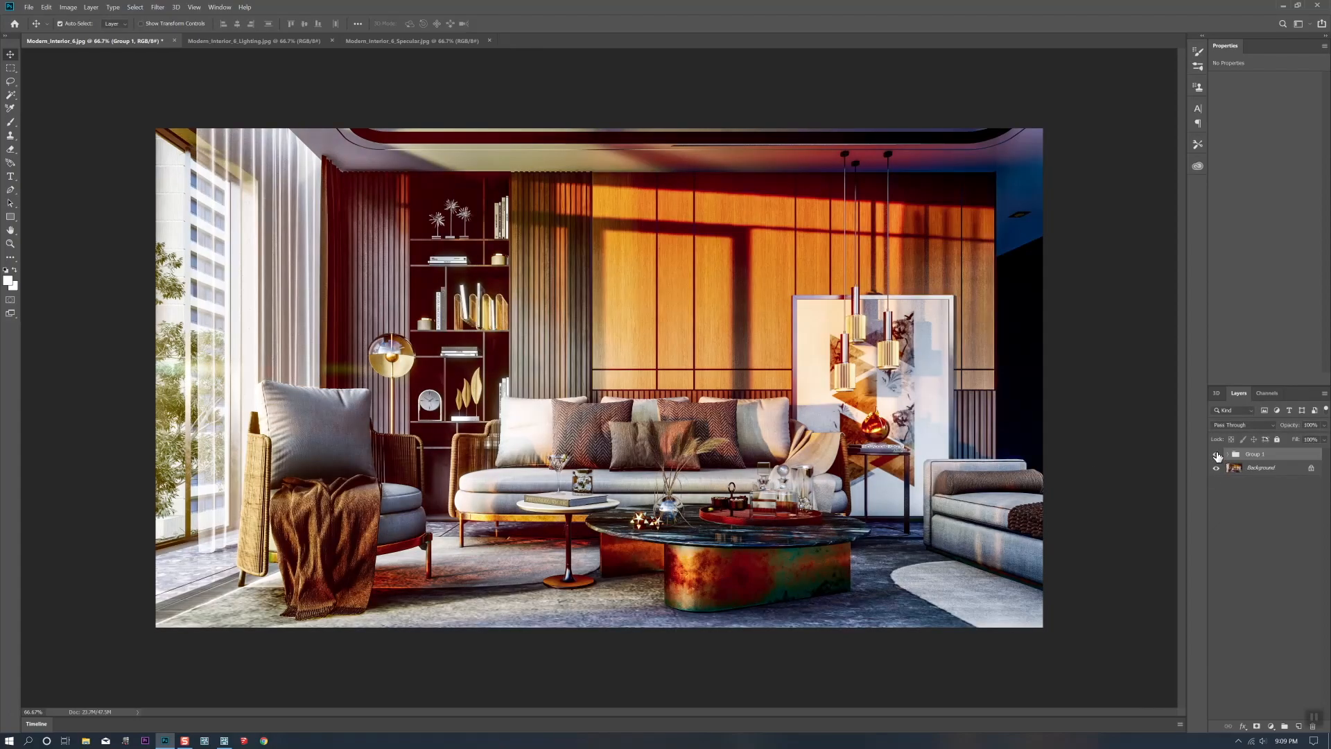